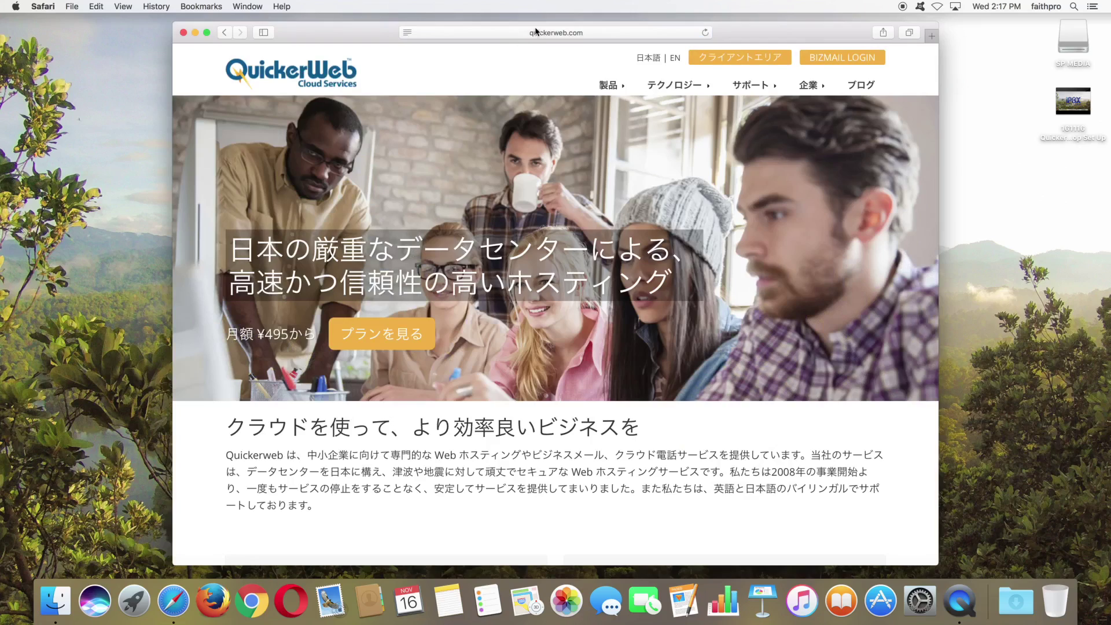
Step: Go to bqf.me in the current Safari tab
click(536, 34)
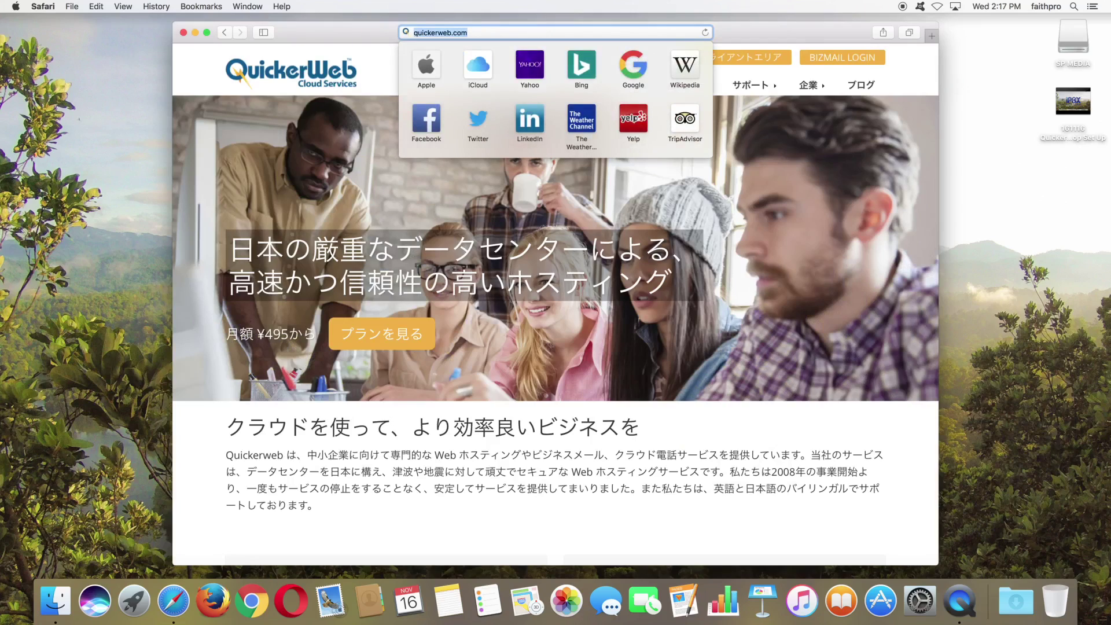
text(bqf)
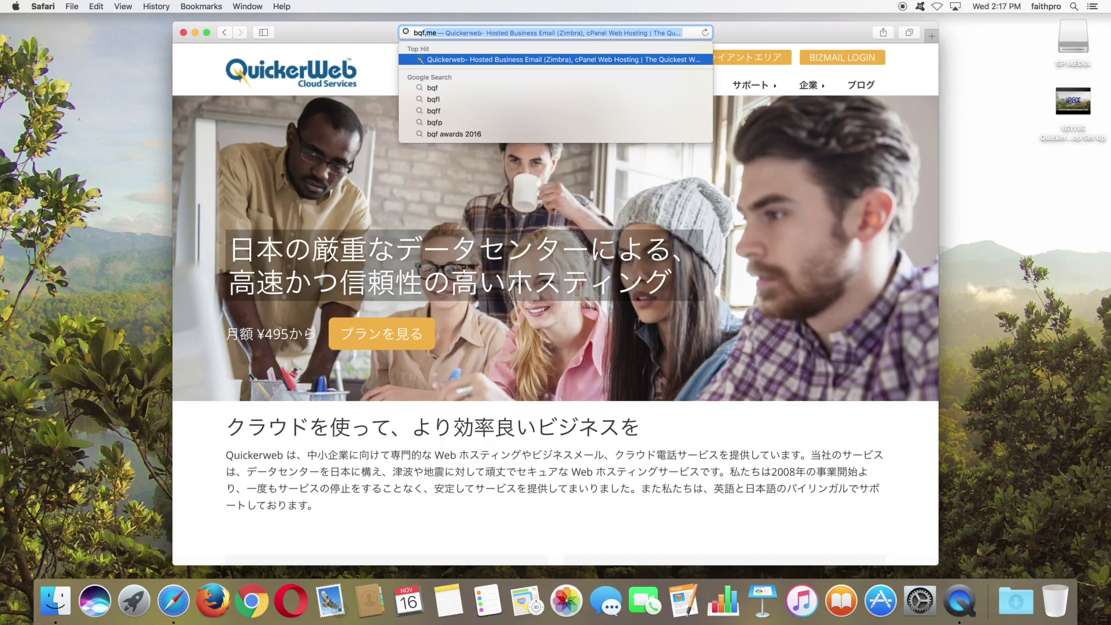
text(.me)
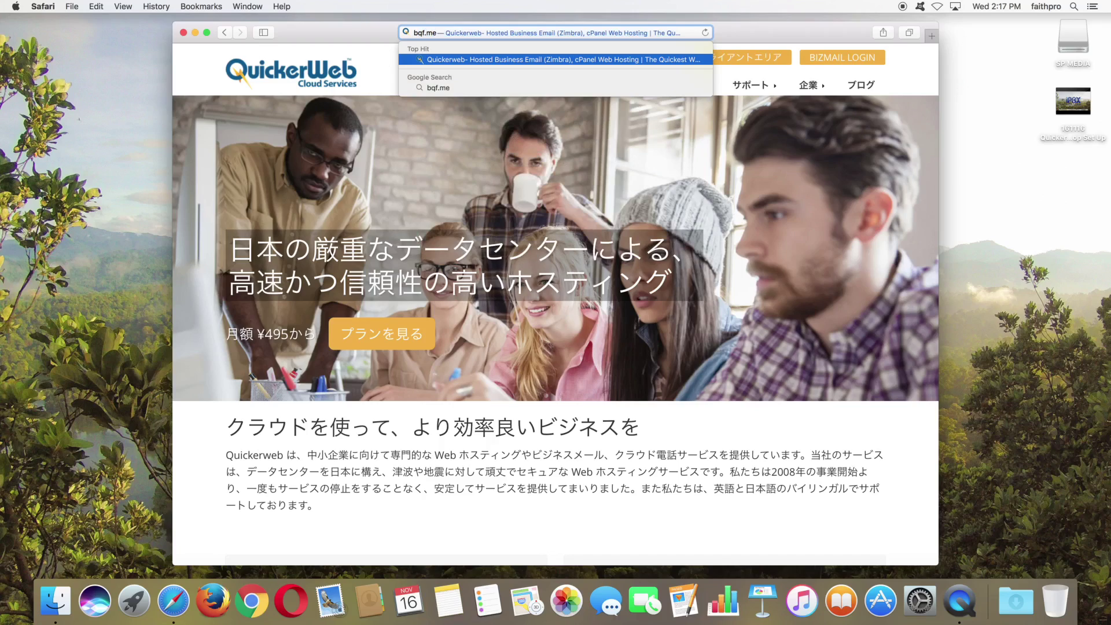
key(Return)
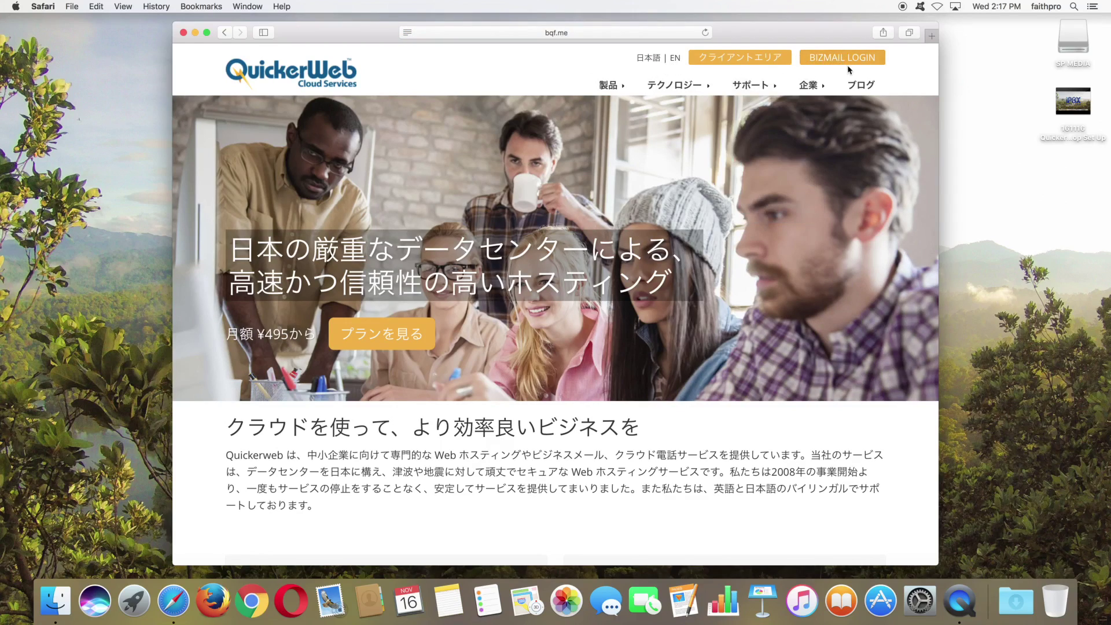
Step: Load aineo.com in a new tab, then go back to QuickerWeb and open the webmail sign-in page
click(933, 37)
text(aineo.com)
key(Return)
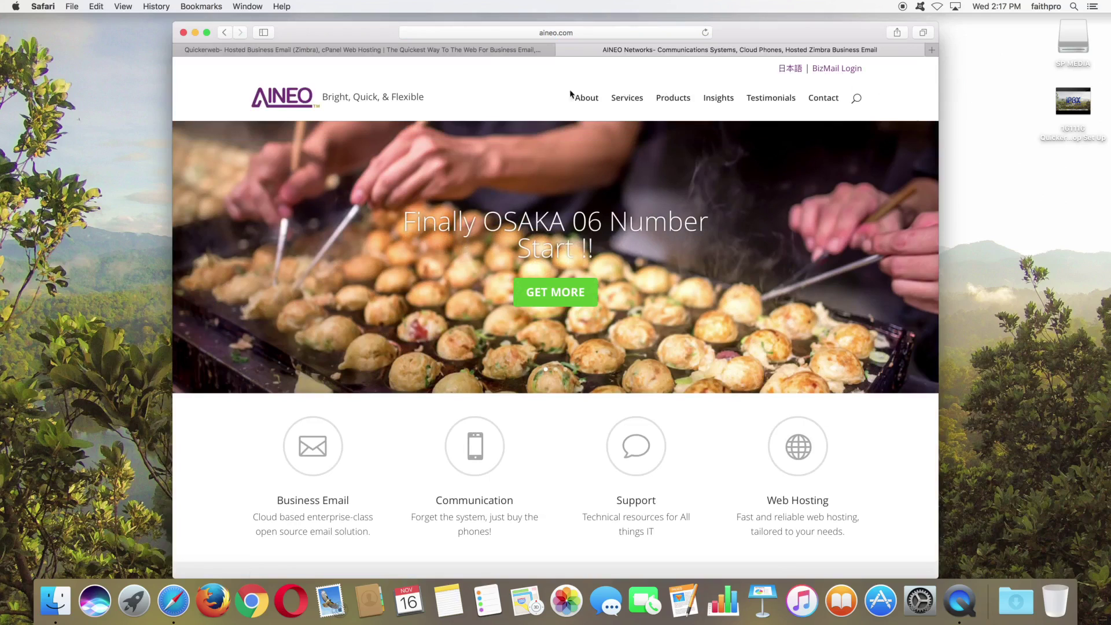
click(509, 52)
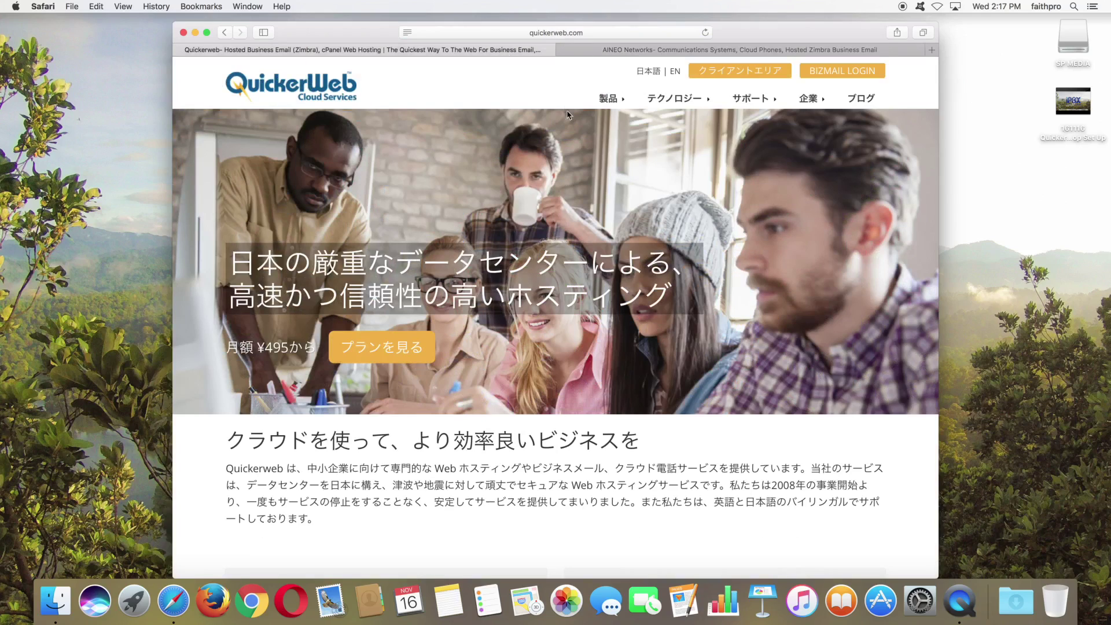
click(853, 77)
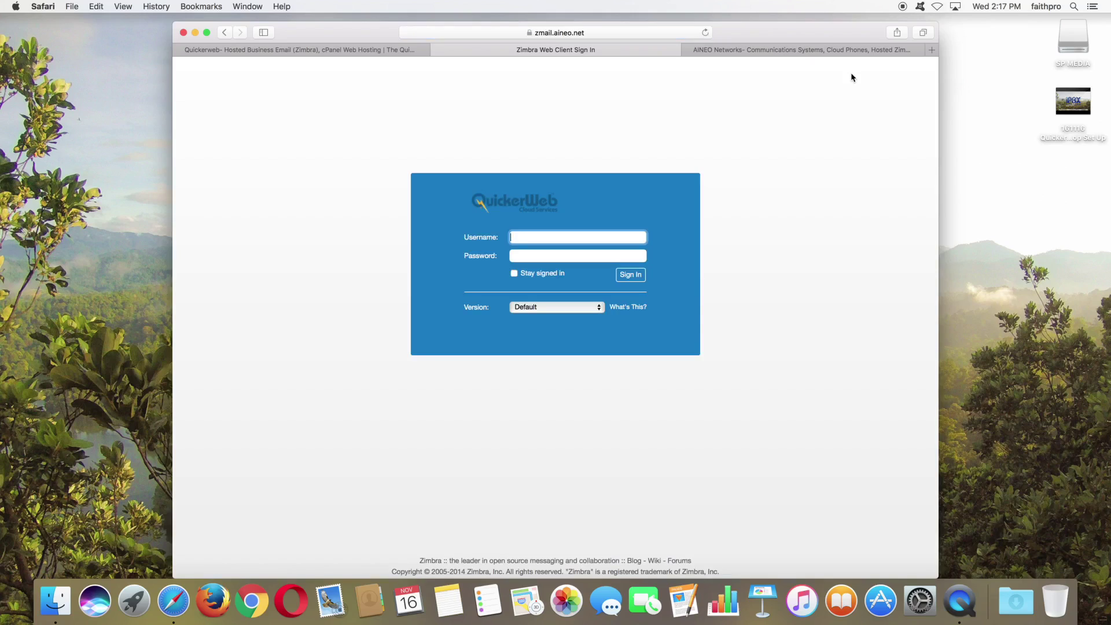
Step: Keep the BIZMAIL sign-in page in a single tab and sign in with the account username and password
click(405, 54)
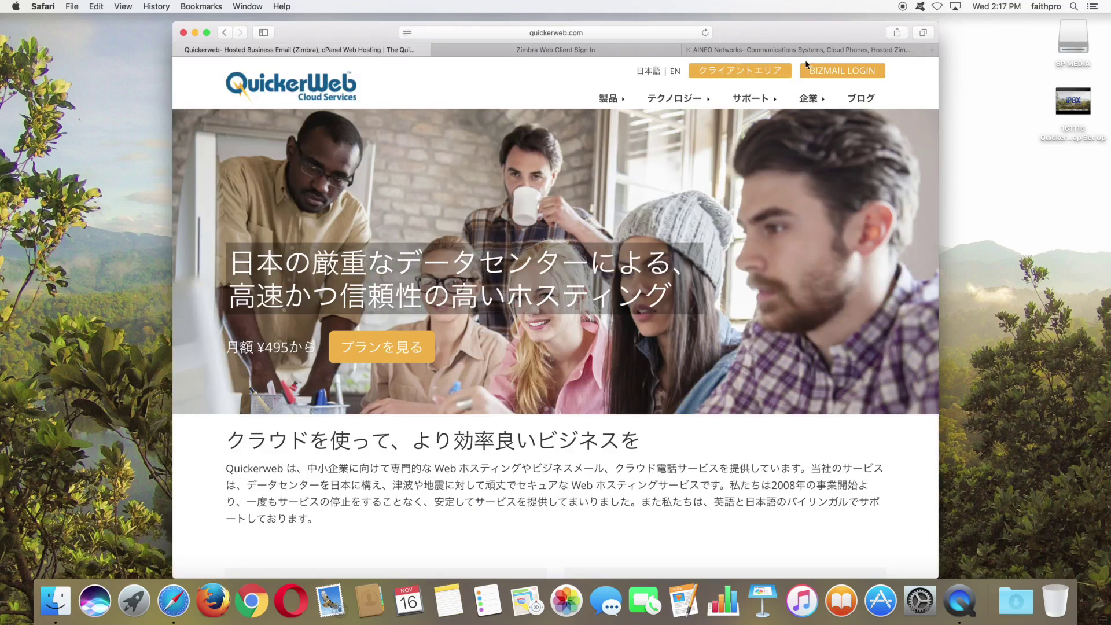
click(821, 69)
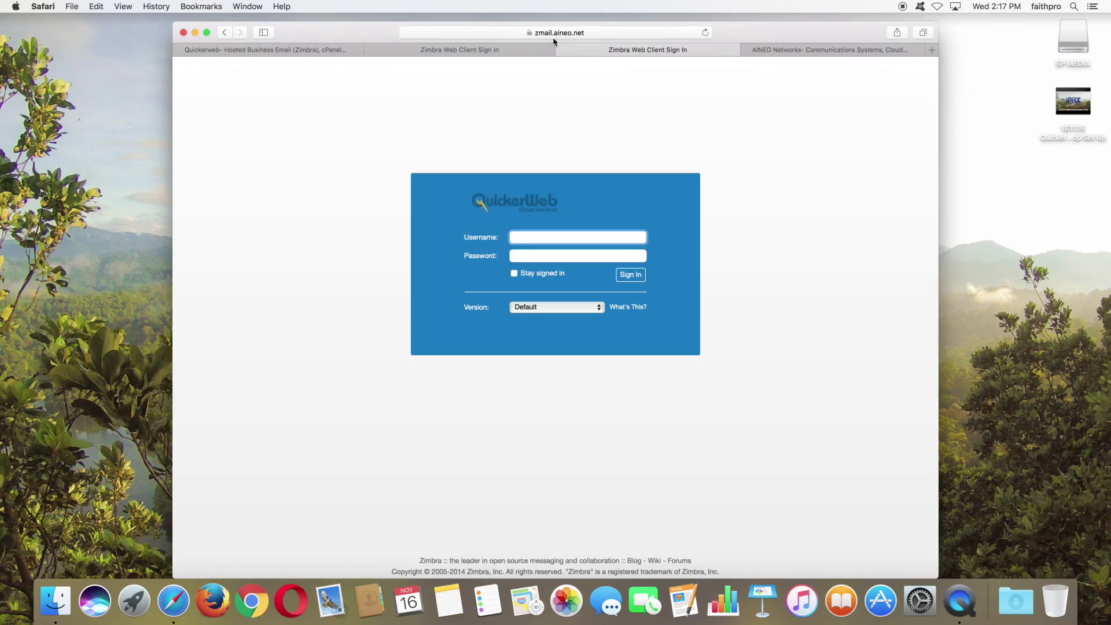
click(371, 50)
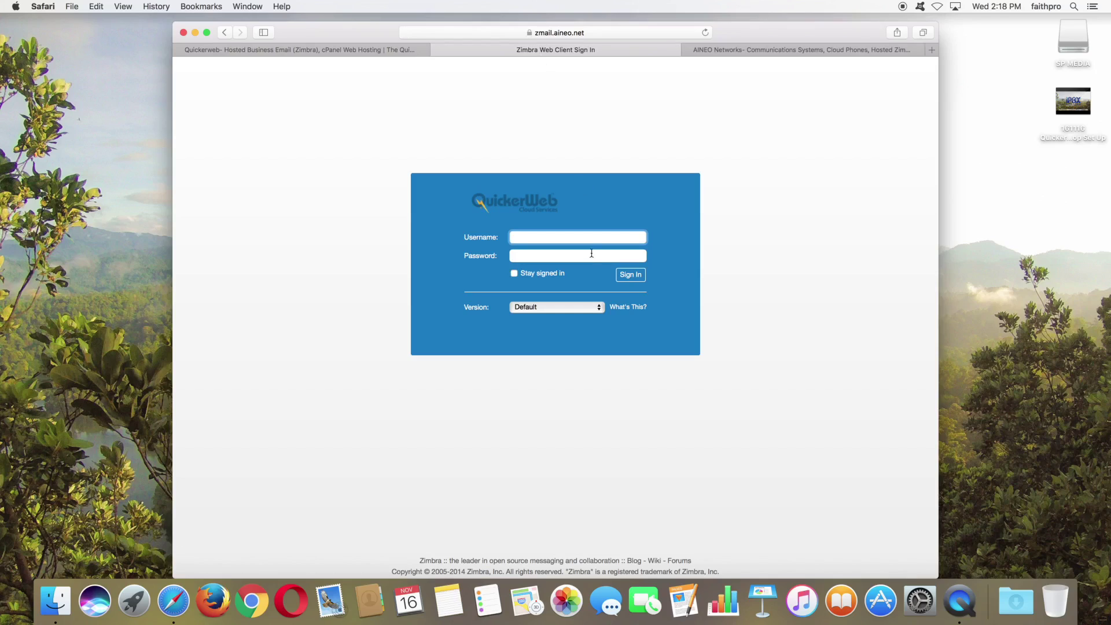
key(Tab)
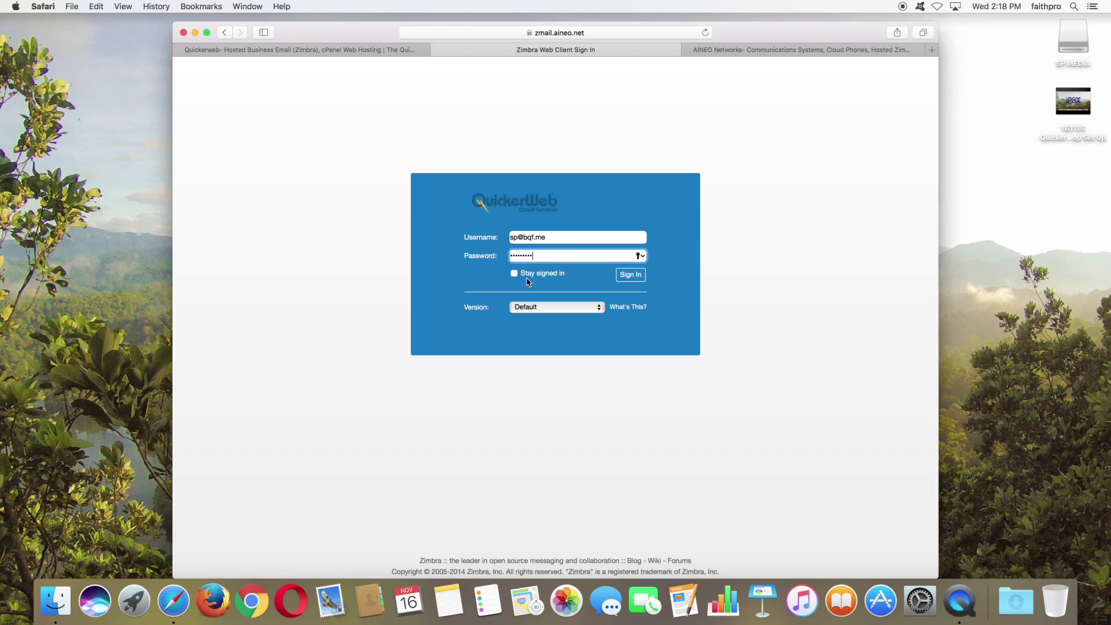
click(631, 275)
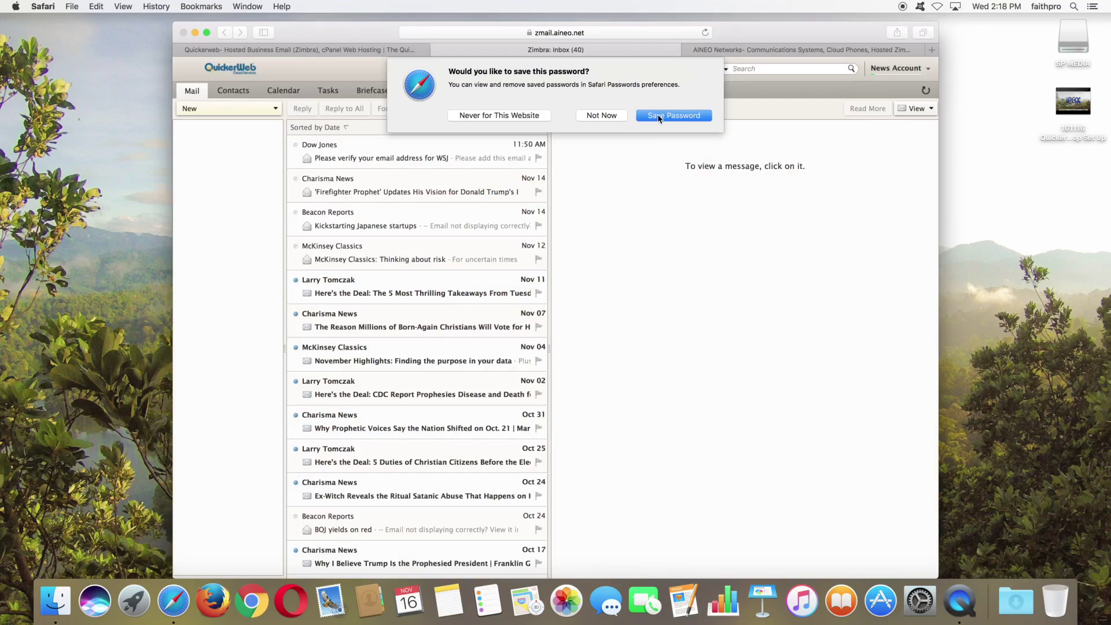
Step: Let Safari save the password and browse the 66-message Inbox list
click(654, 118)
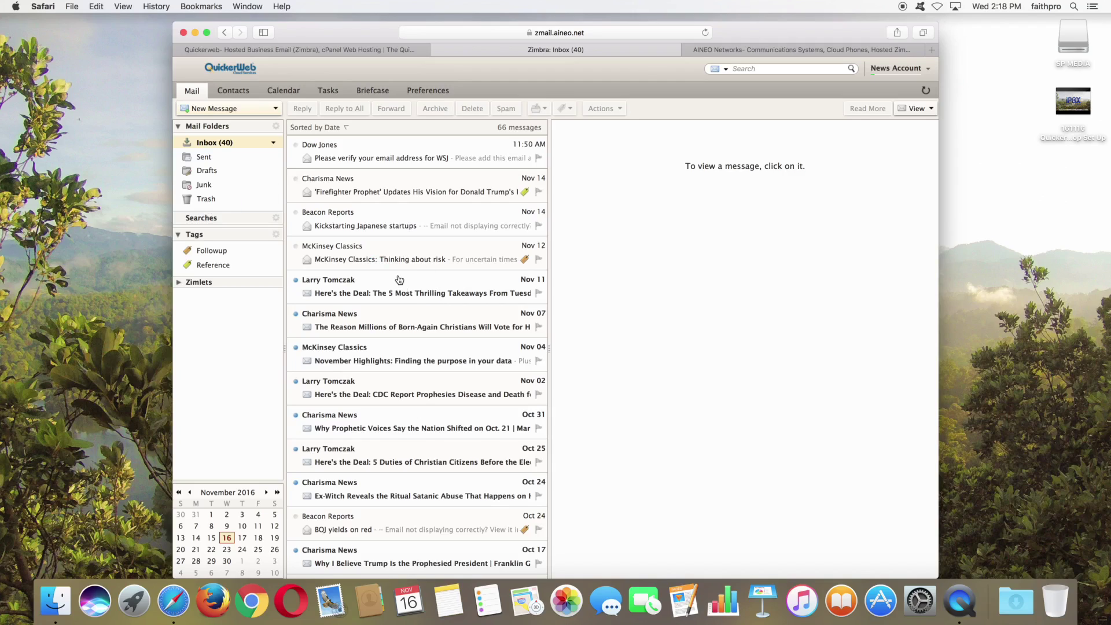
scroll(399, 280, down, 15)
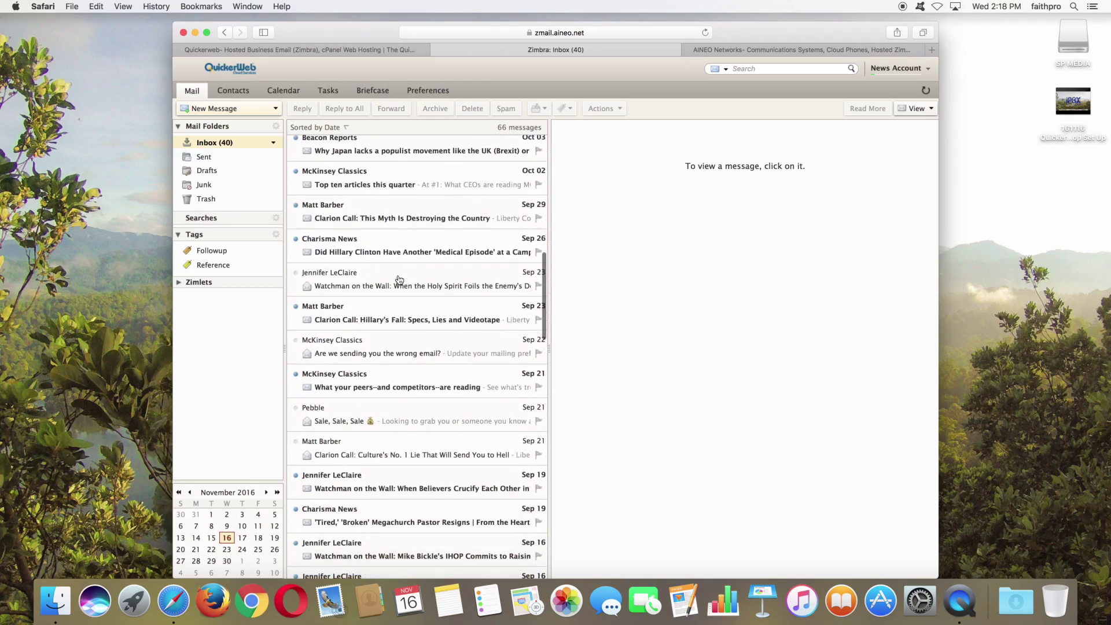
scroll(399, 280, up, 10)
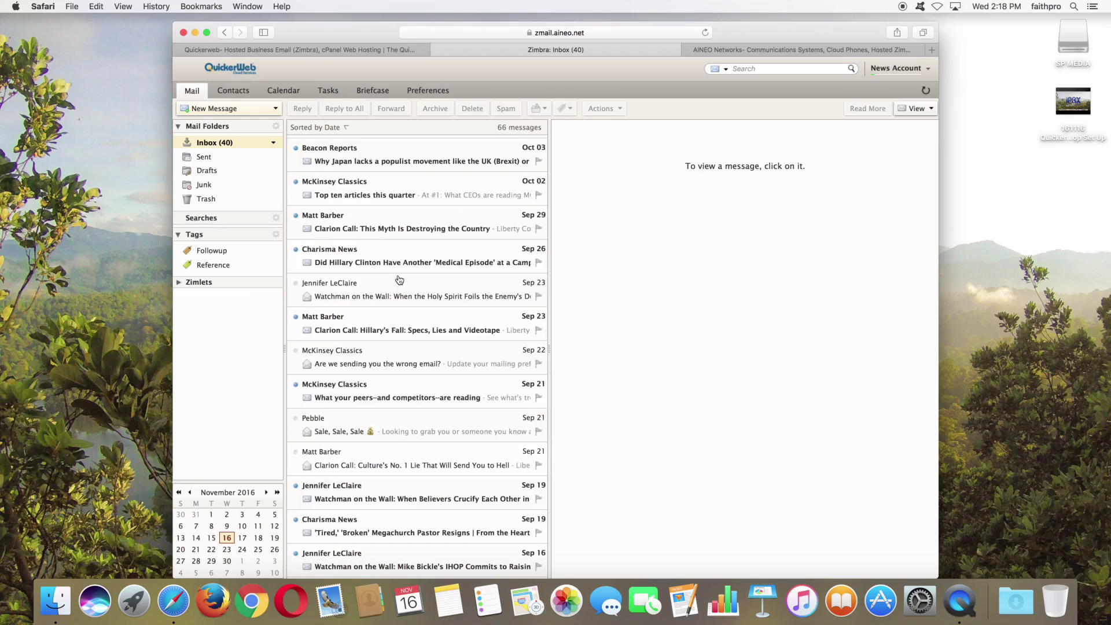
scroll(399, 281, up, 7)
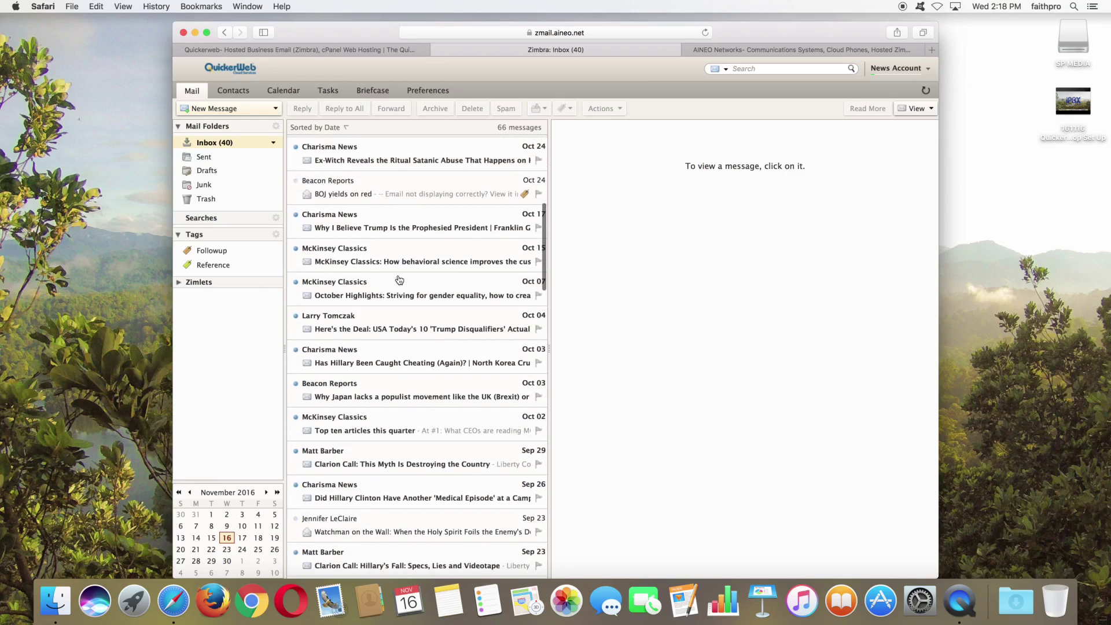
scroll(399, 280, up, 6)
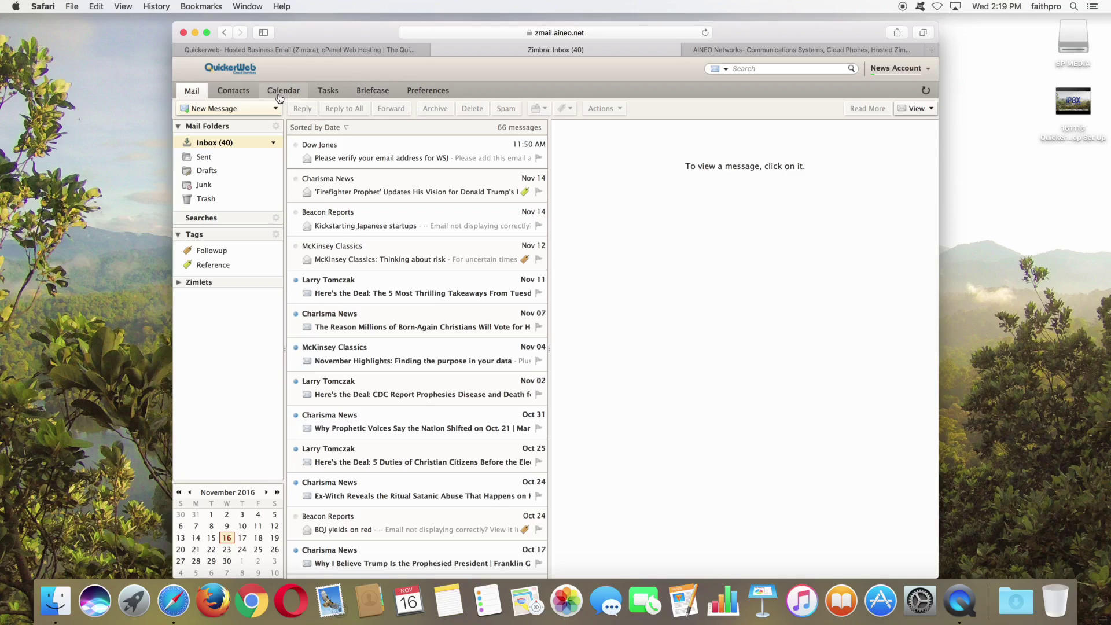
scroll(364, 362, down, 3)
scroll(364, 362, down, 10)
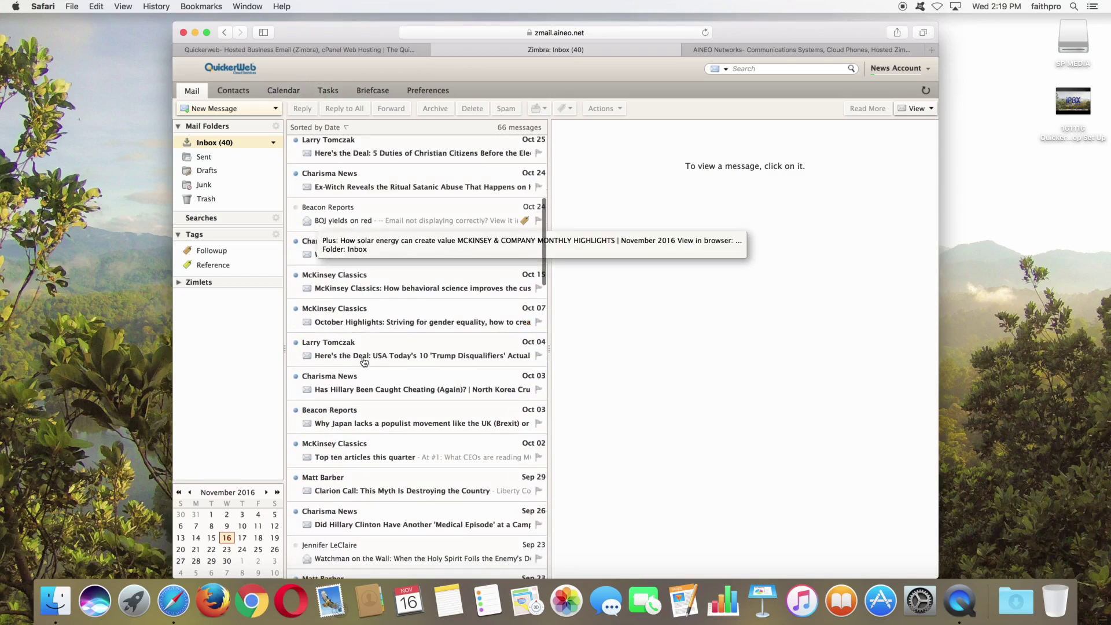
scroll(364, 362, down, 5)
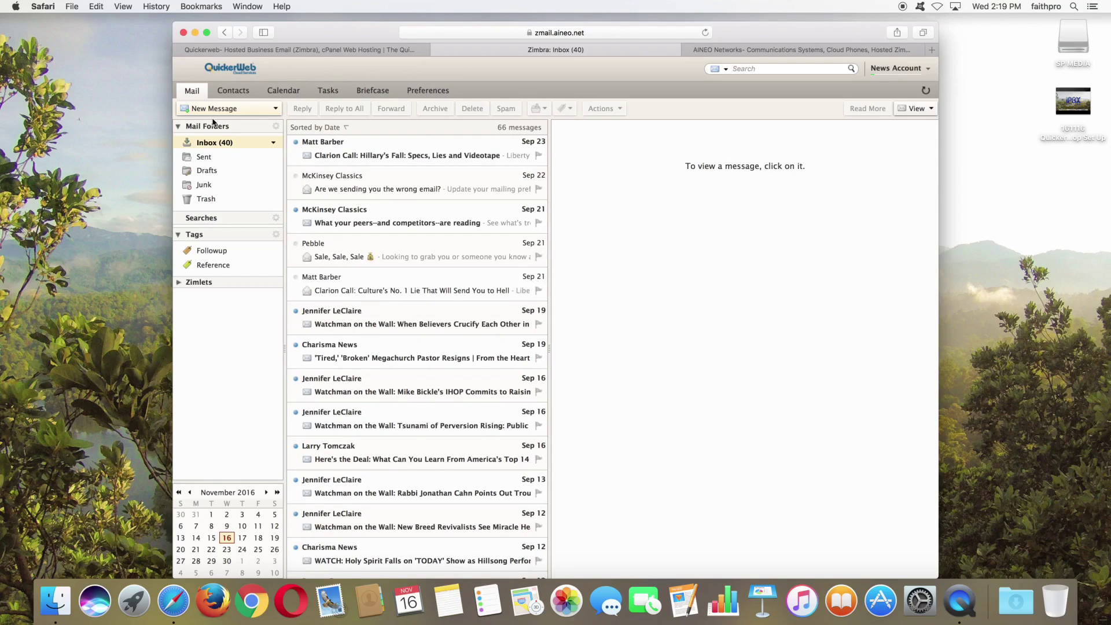
scroll(371, 193, up, 5)
scroll(373, 208, up, 3)
scroll(377, 231, down, 2)
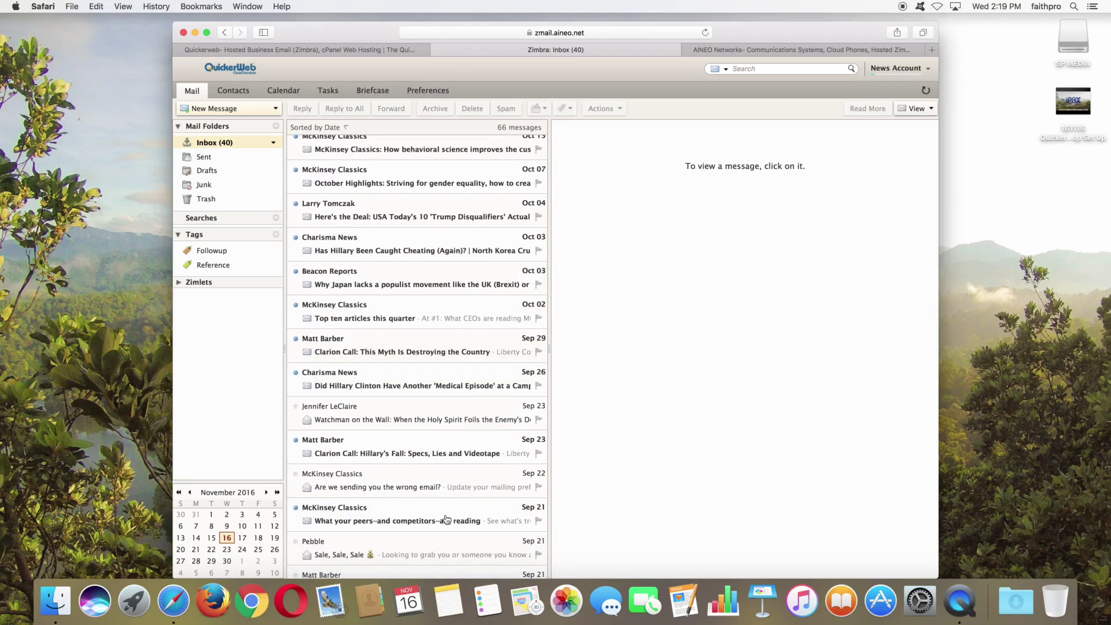
Step: Open the Pebble 'Sale, Sale, Sale' email, display its images, and start a reply
click(332, 549)
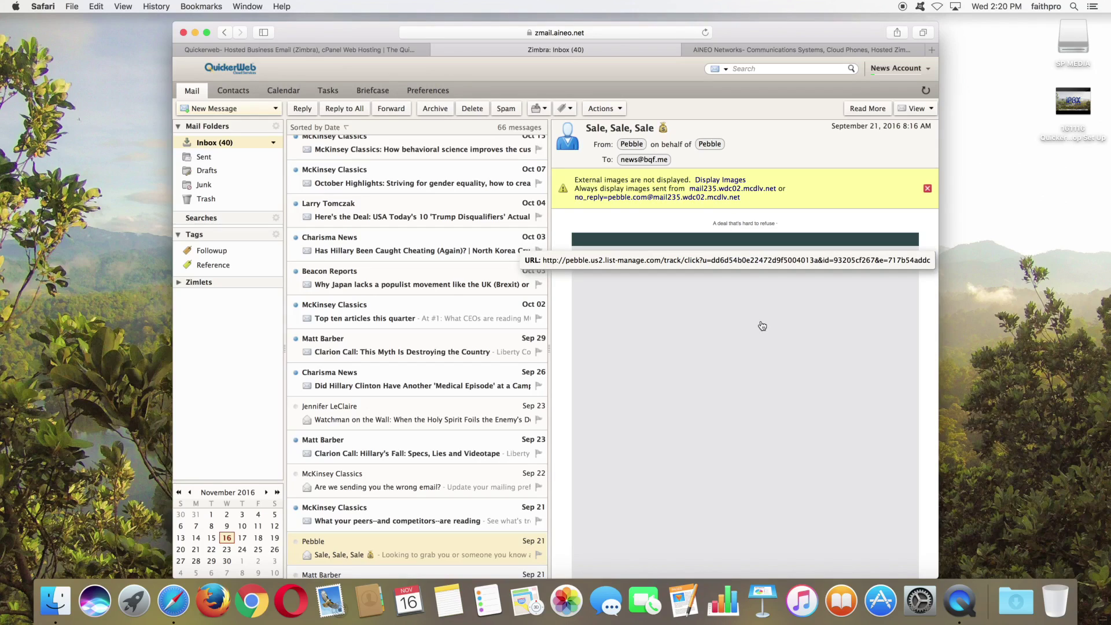
click(717, 180)
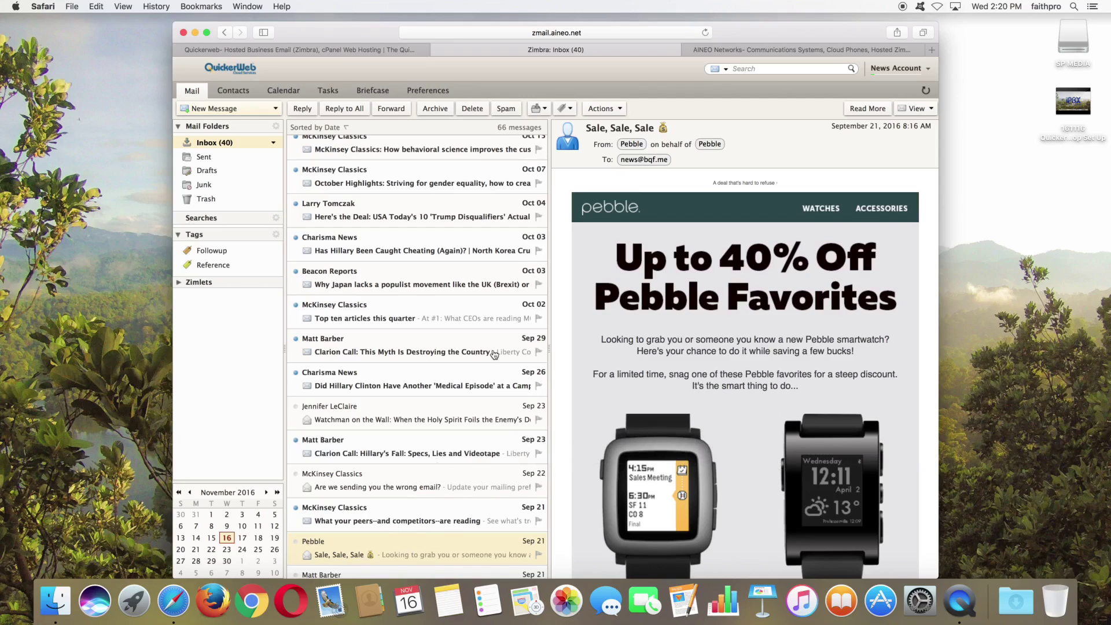
click(302, 109)
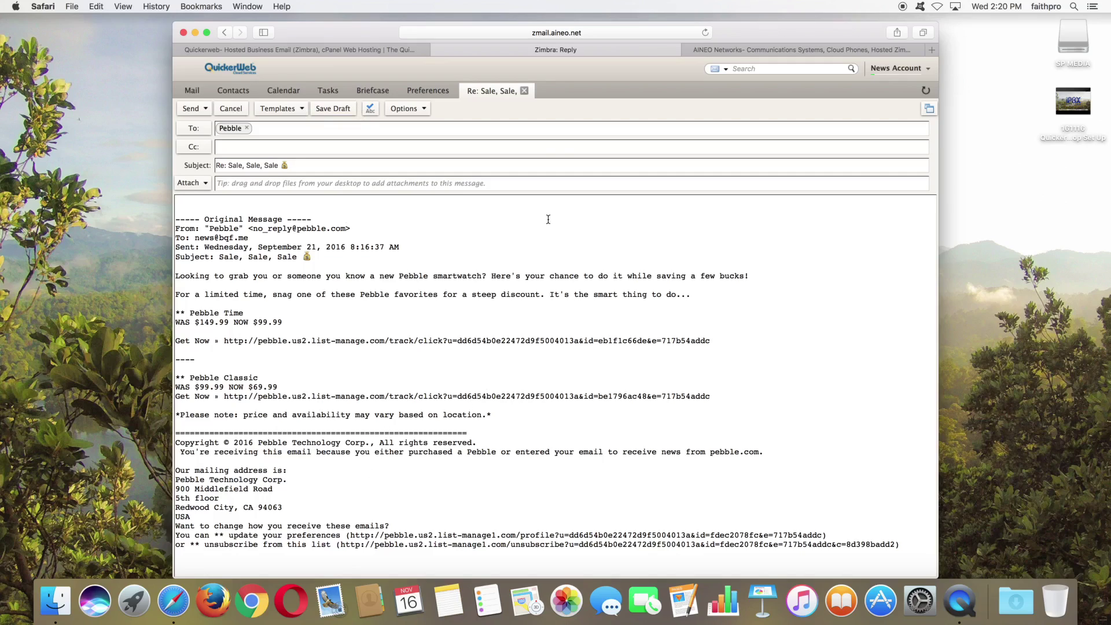
Step: Convert the reply to plain text, accepting the loss of HTML formatting, and place the cursor in Cc
click(424, 116)
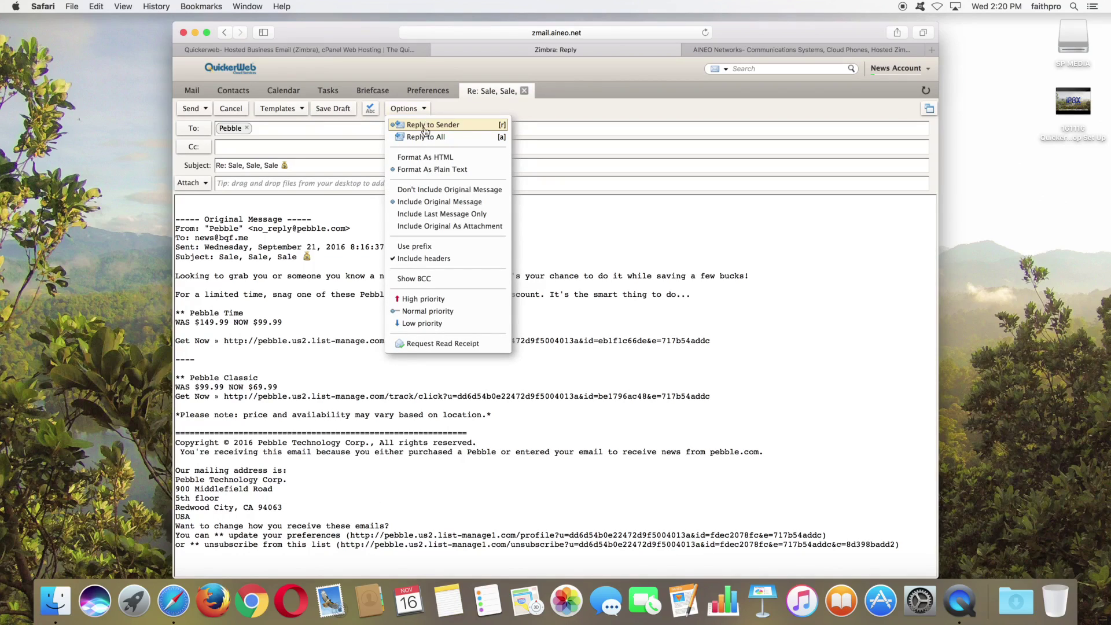
click(427, 158)
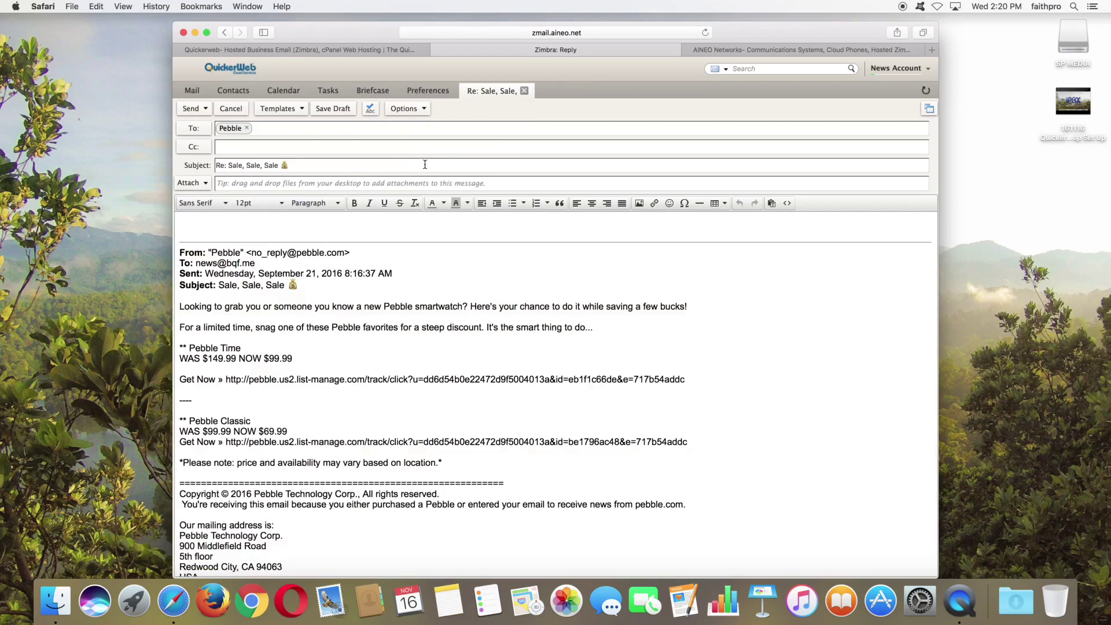
click(408, 110)
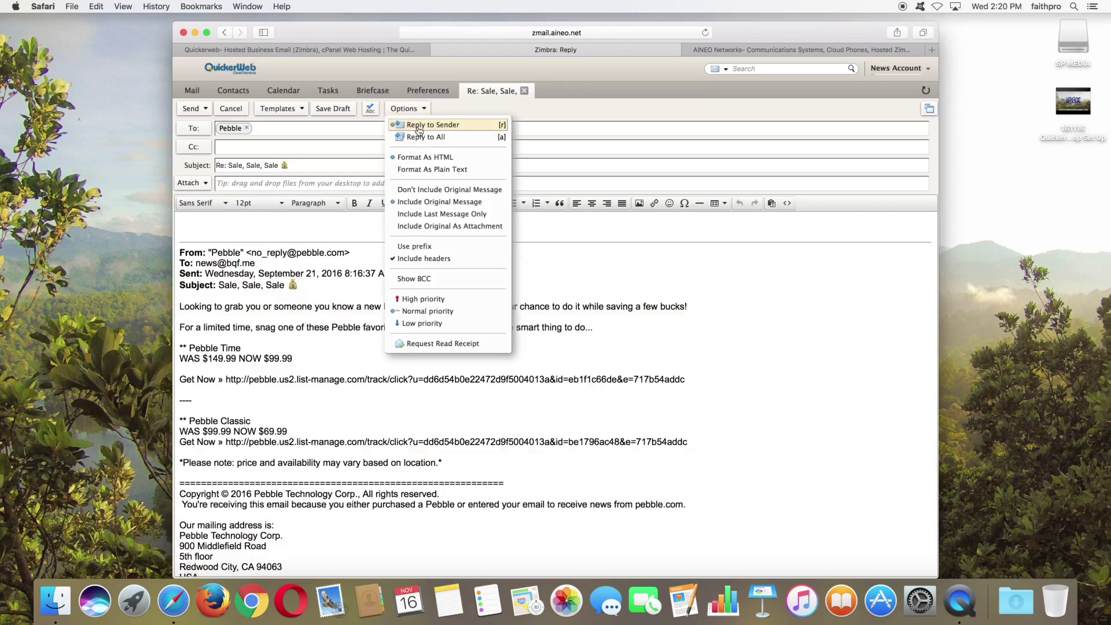
click(433, 170)
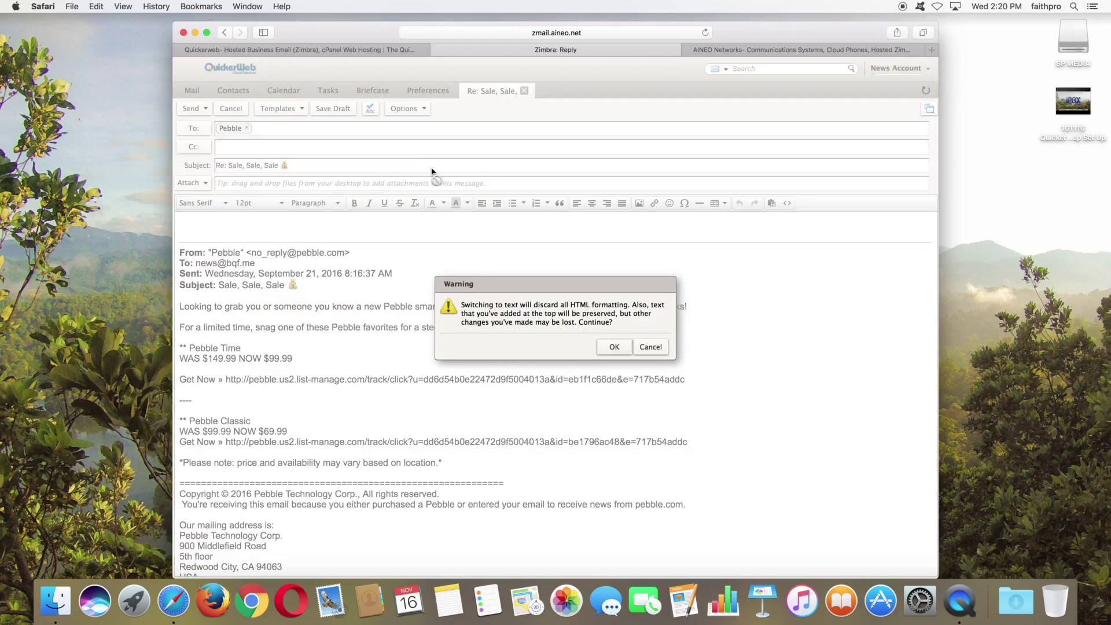
click(613, 348)
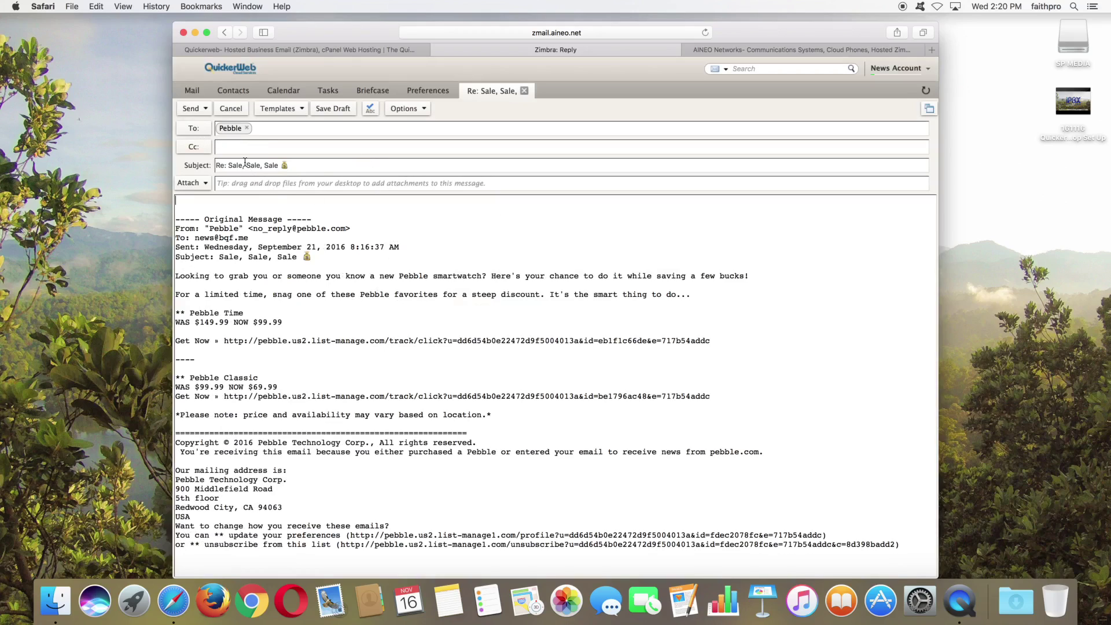
click(232, 147)
Step: Enter the Cc recipient's e-mail address as an address bubble on the reply
key(Return)
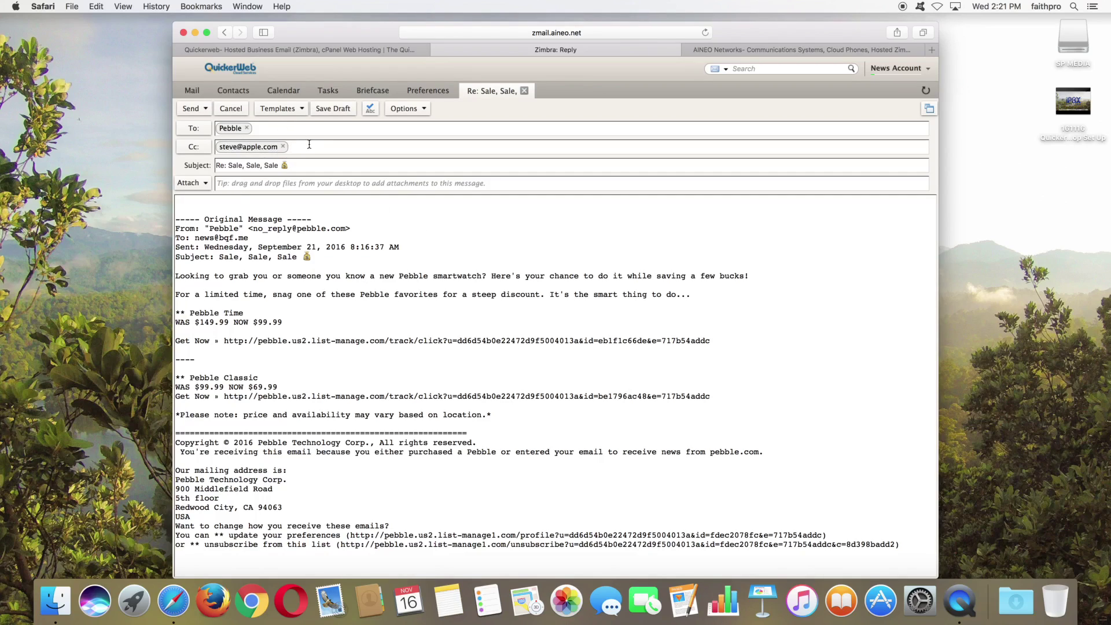
click(201, 150)
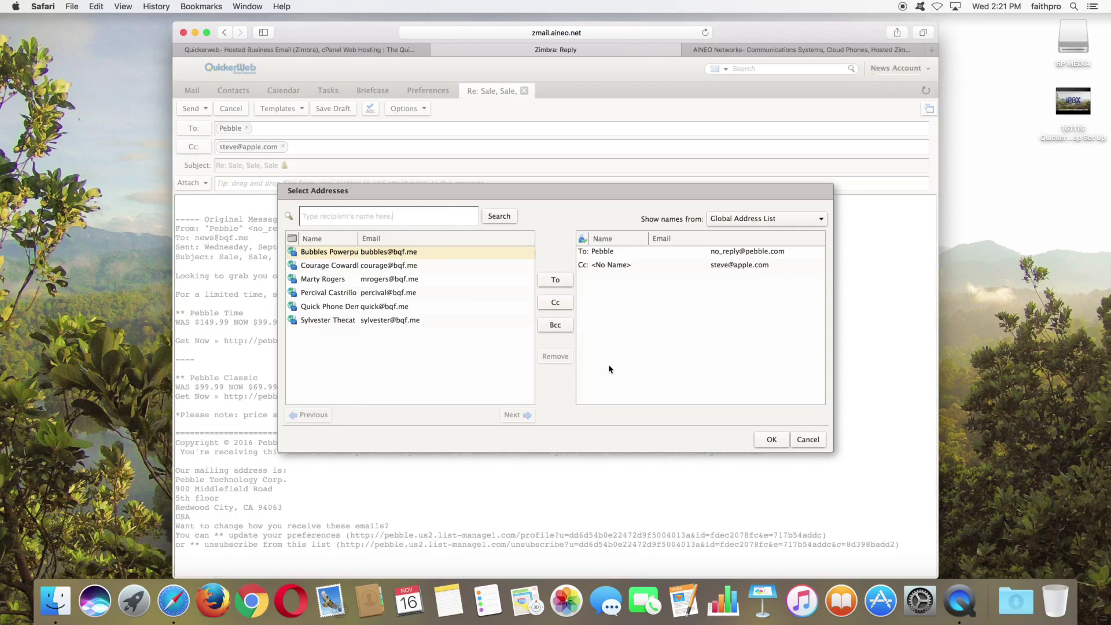
Step: Close the address picker unchanged and choose Send Later from the Send menu
click(808, 440)
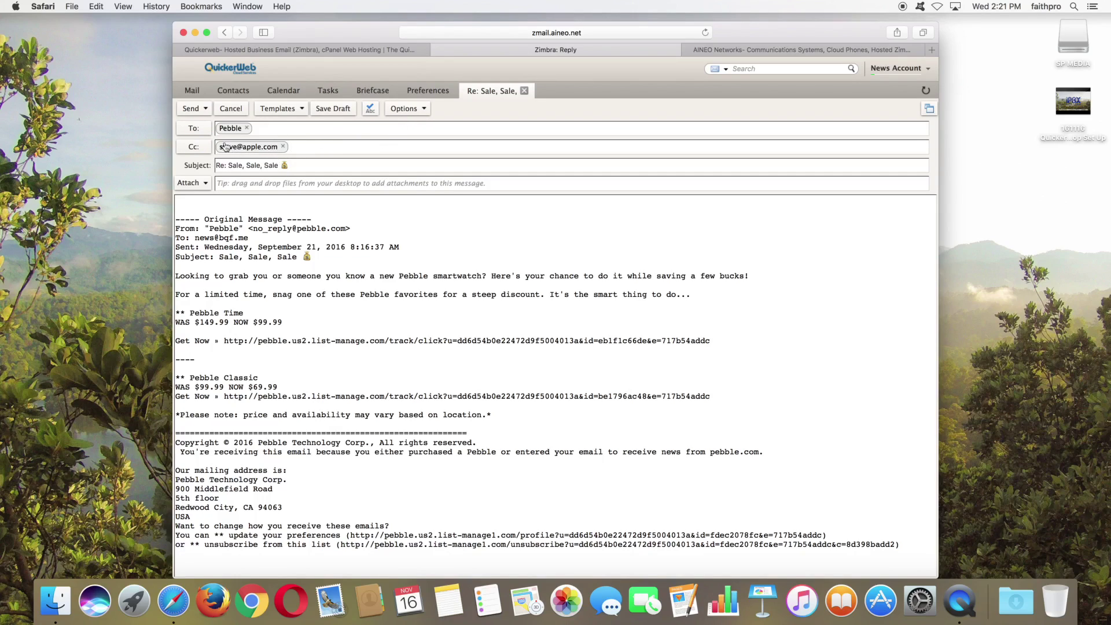
click(206, 112)
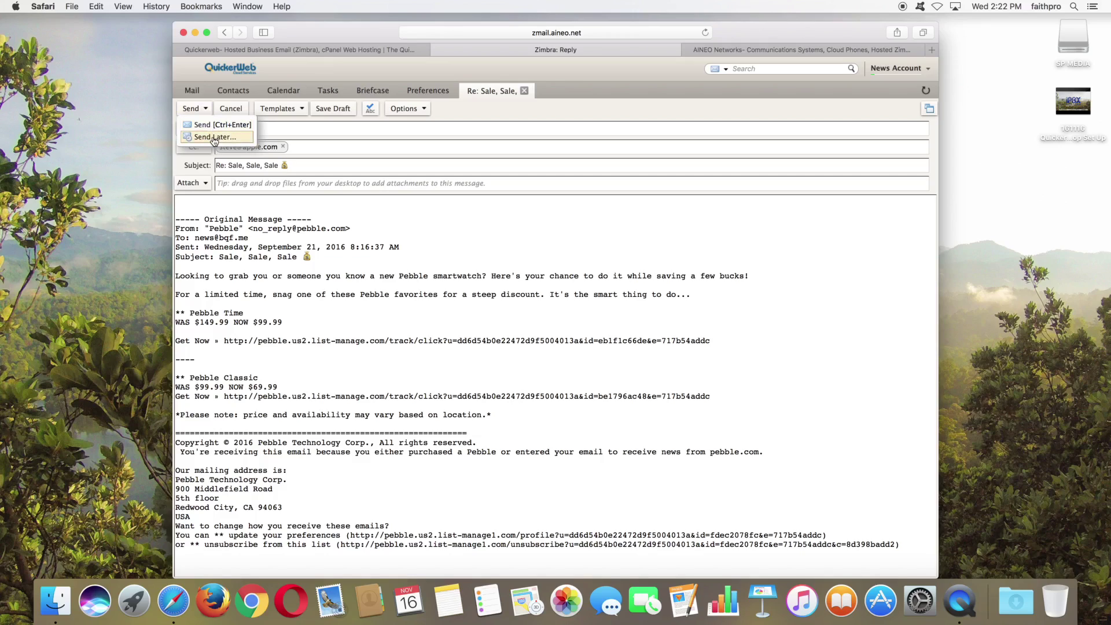
click(215, 137)
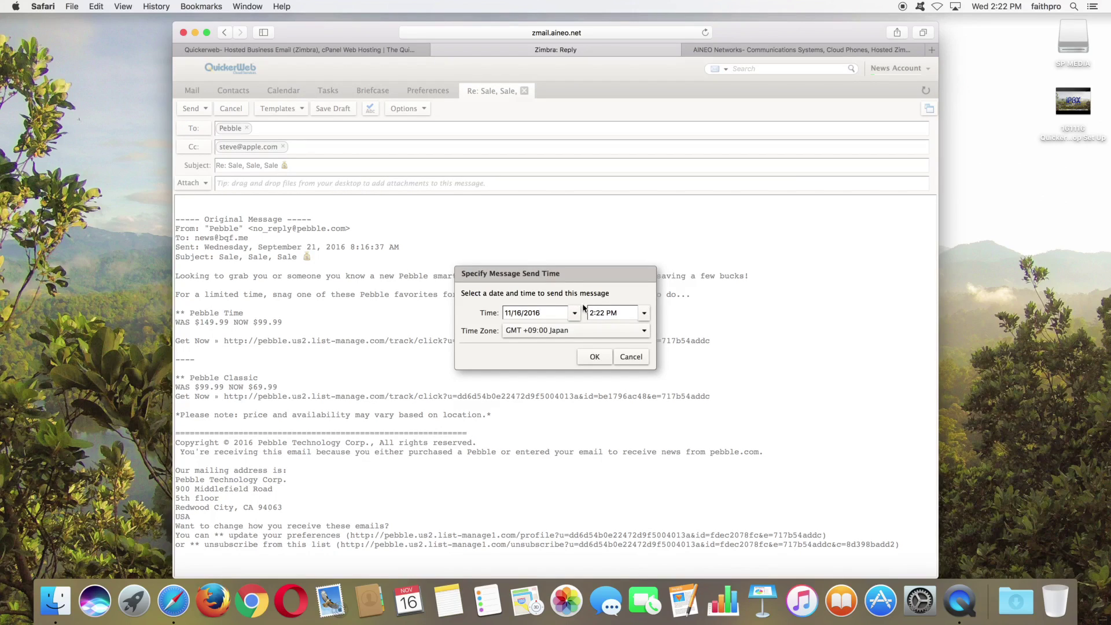
Step: Schedule the reply for 11/17/2016 at 8:00 AM, then view the Drafts folder
click(575, 313)
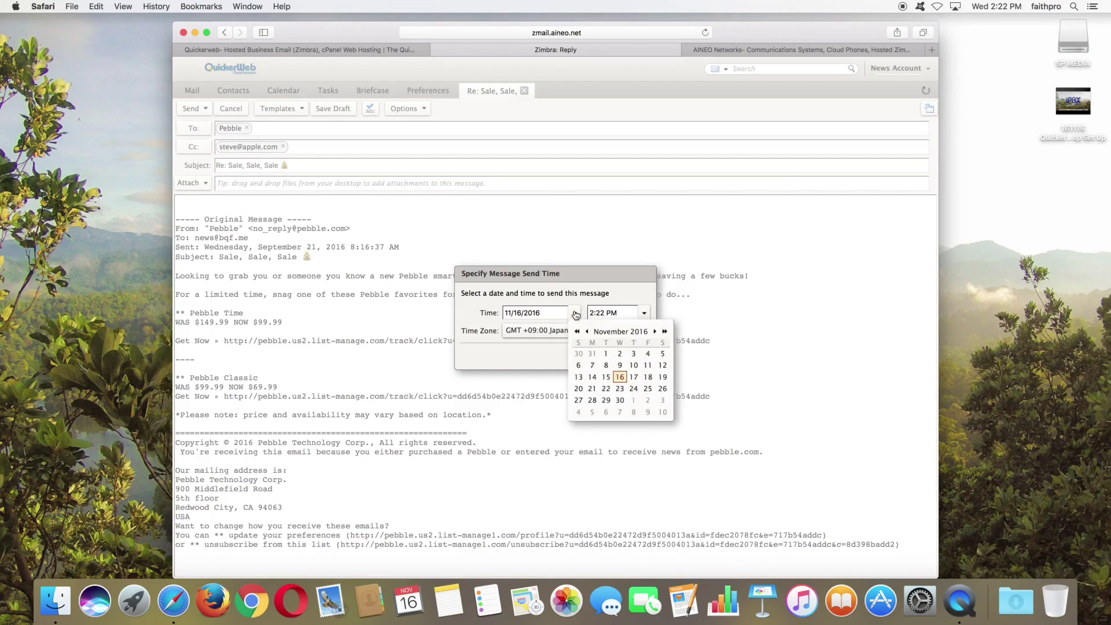
click(635, 377)
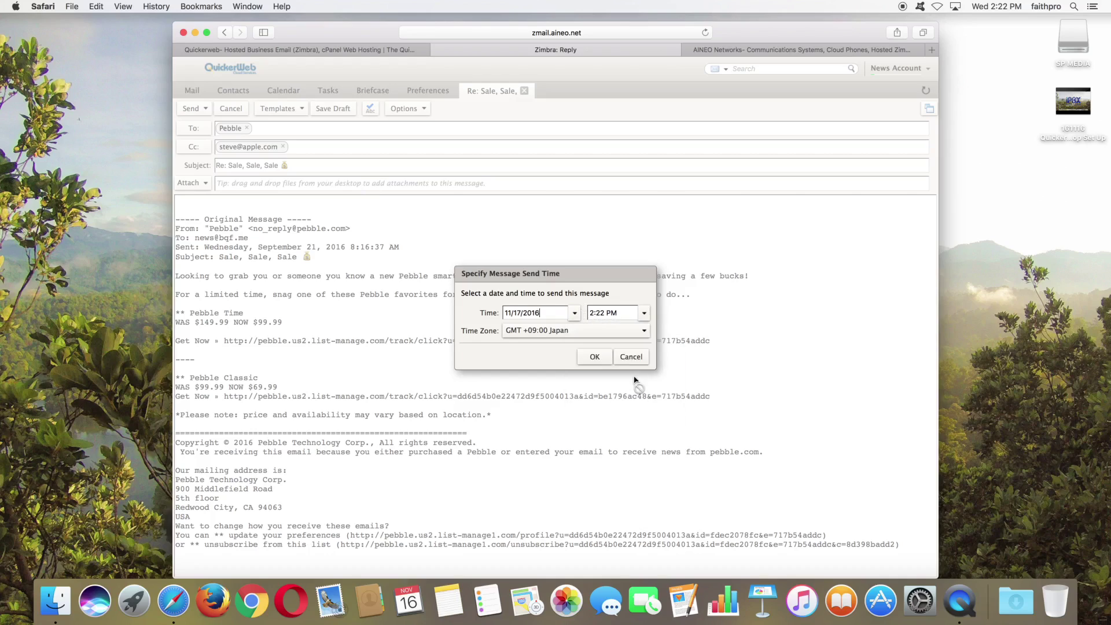
click(644, 313)
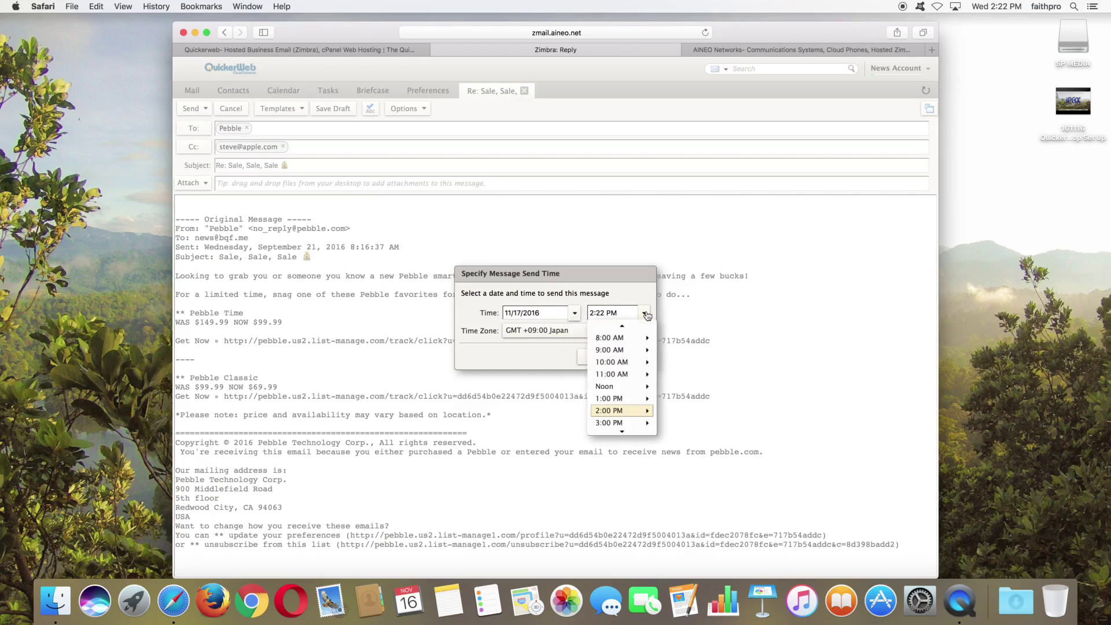
click(612, 326)
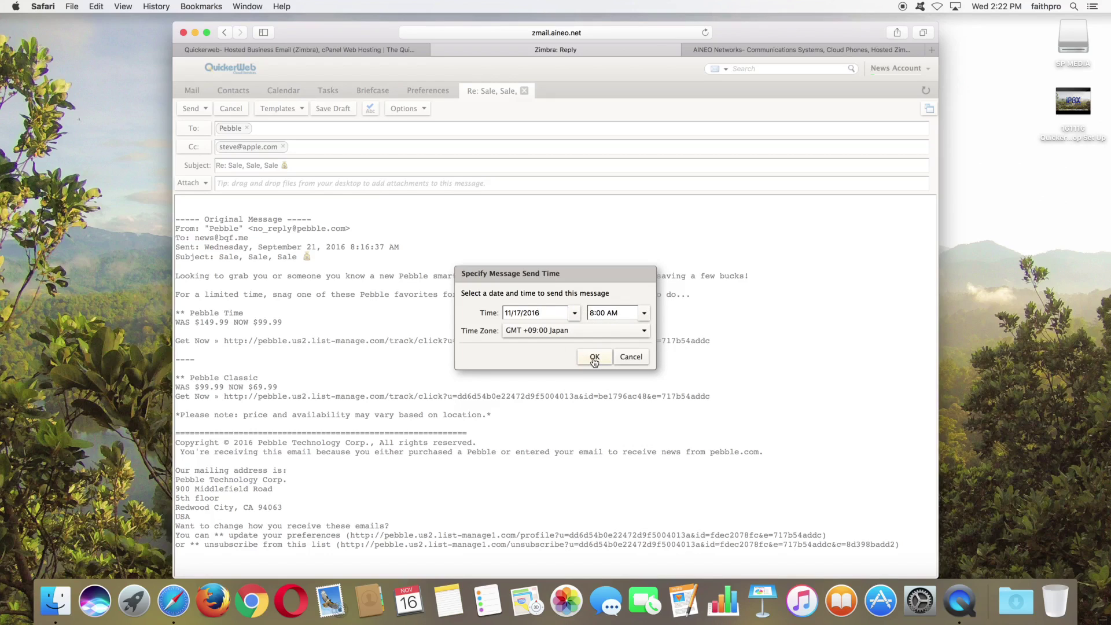
click(594, 358)
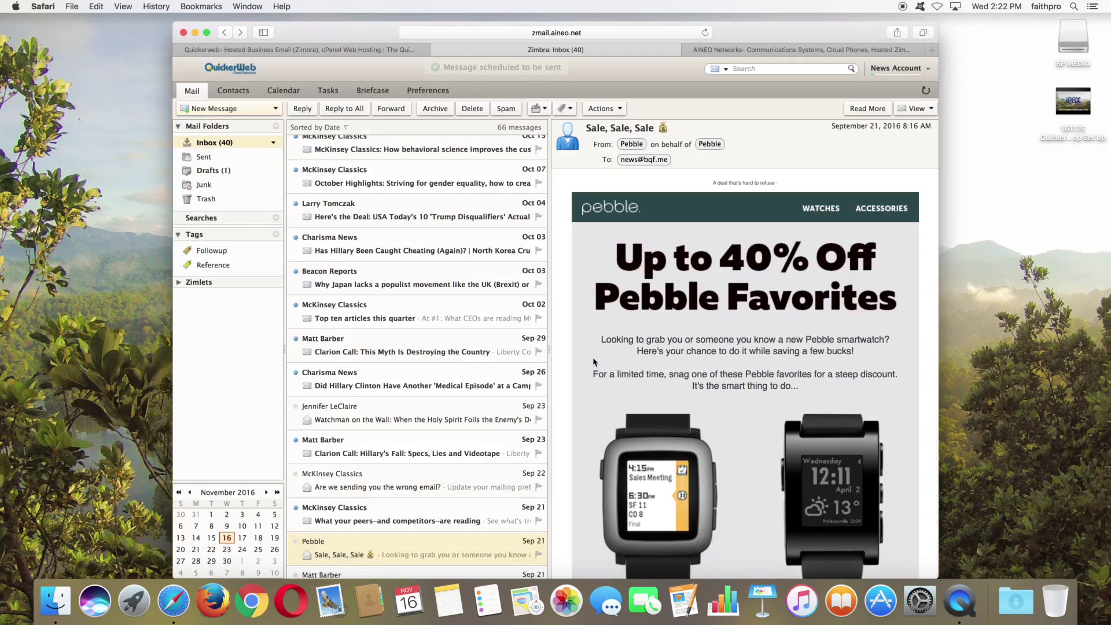
click(211, 173)
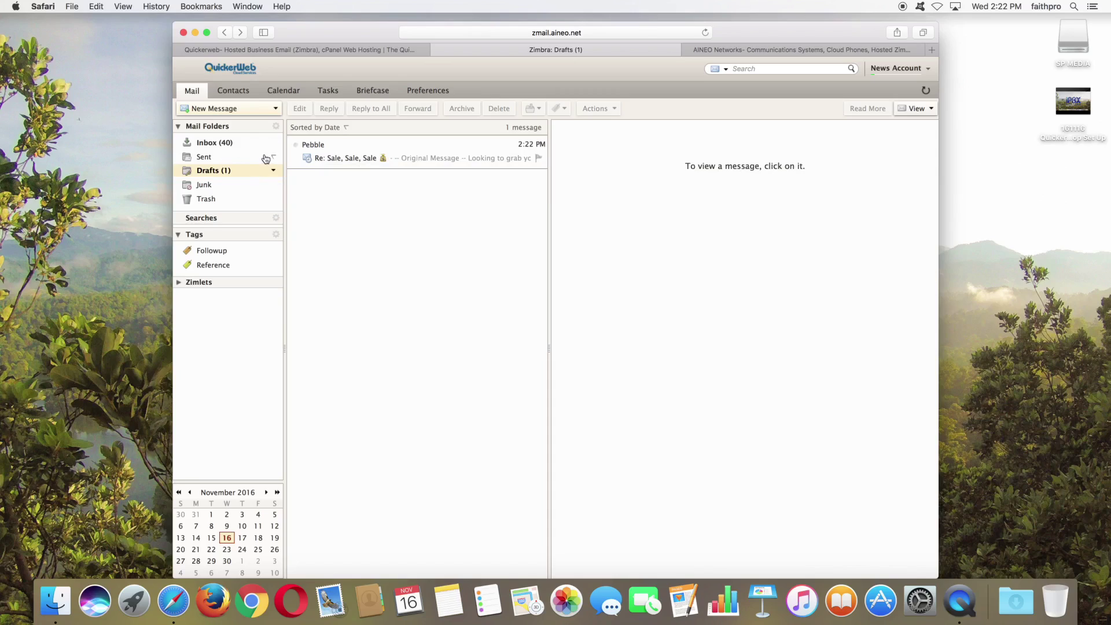
click(215, 144)
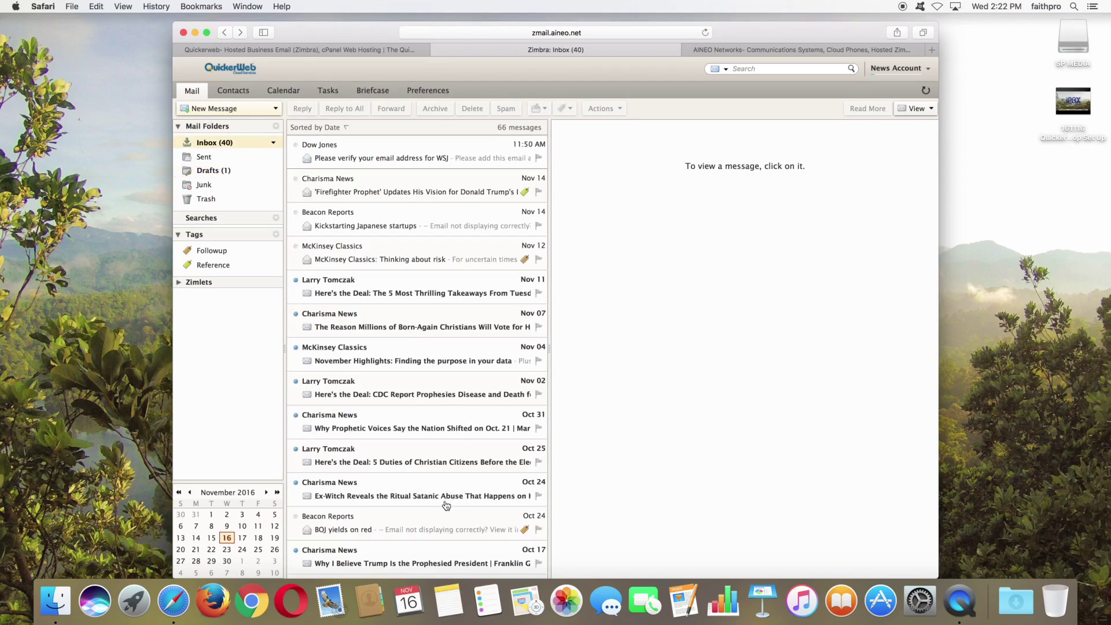
scroll(446, 501, down, 2)
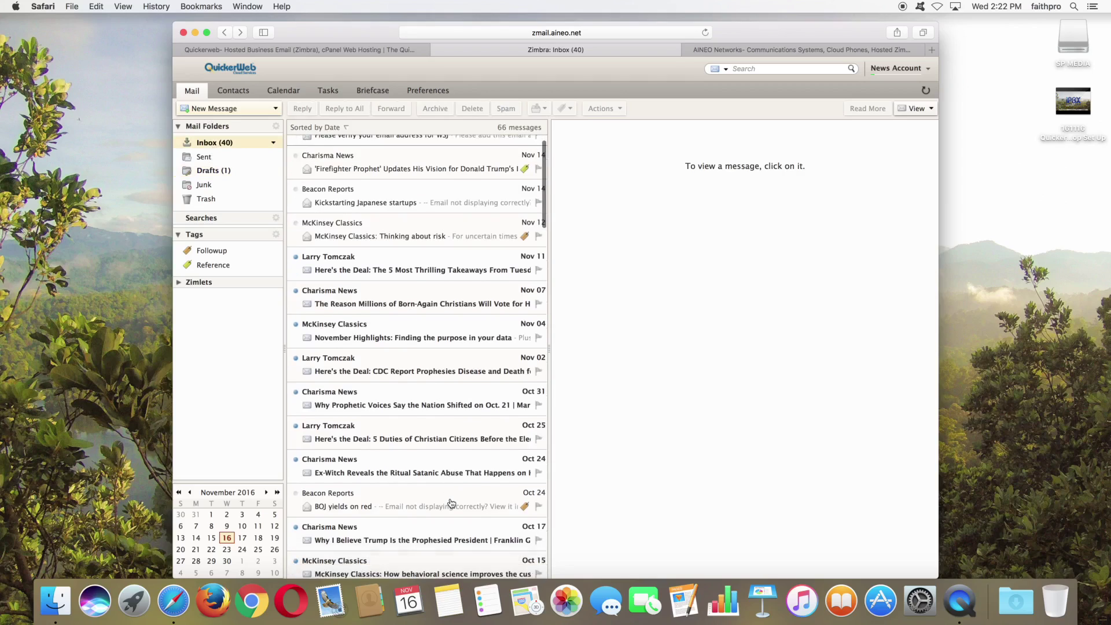
Step: Open the 'BOJ yields on red' message and discard a Beacon Reports contact draft without saving
click(374, 503)
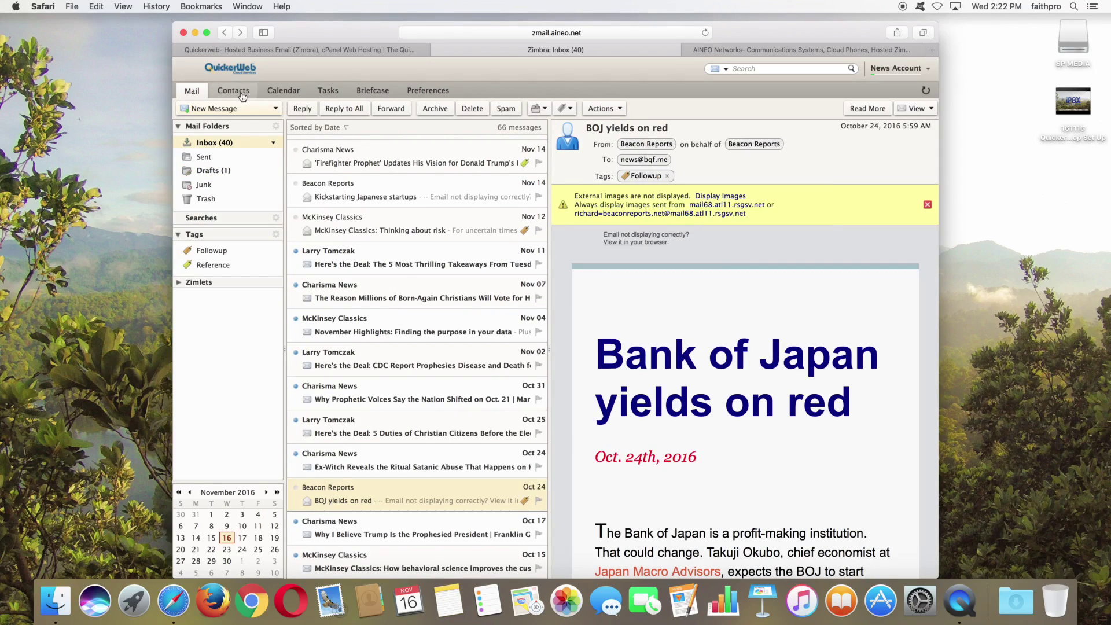
click(637, 146)
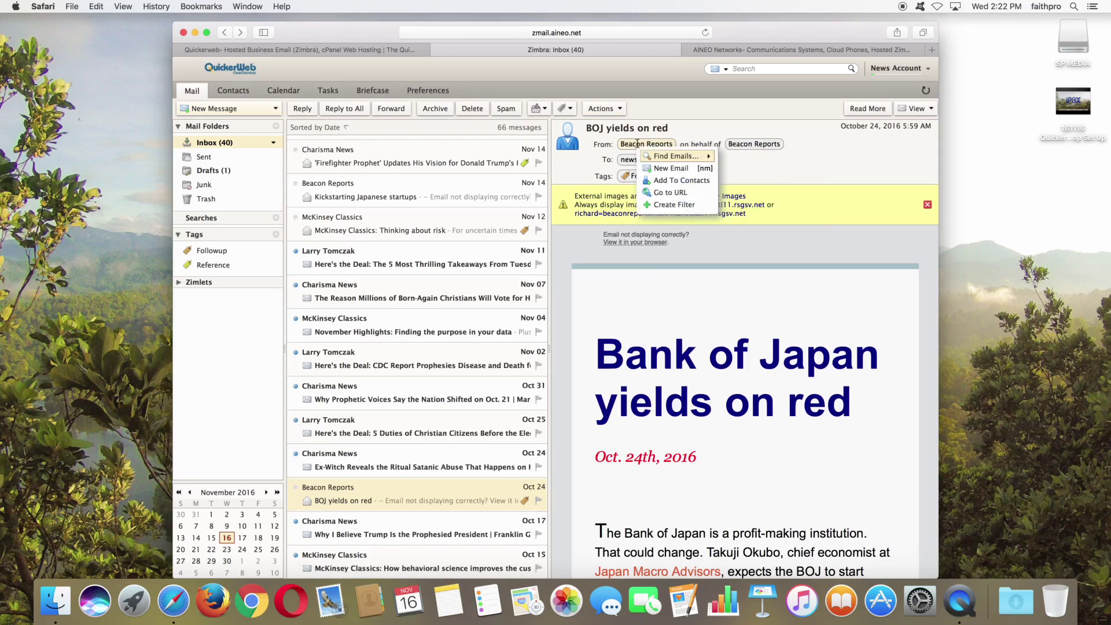
click(673, 182)
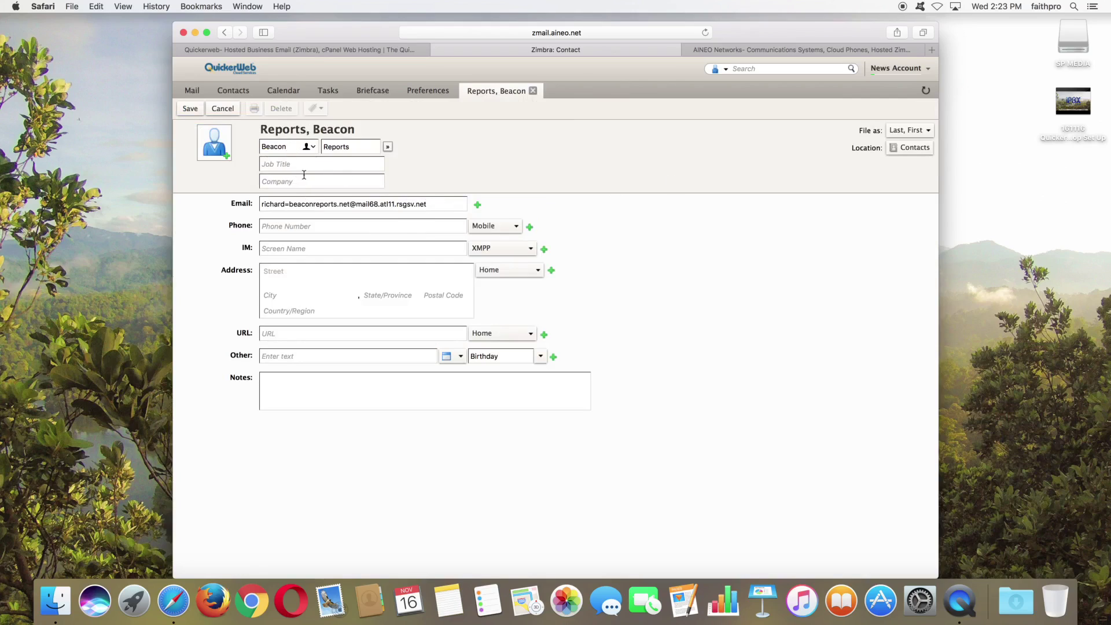
click(223, 109)
click(380, 236)
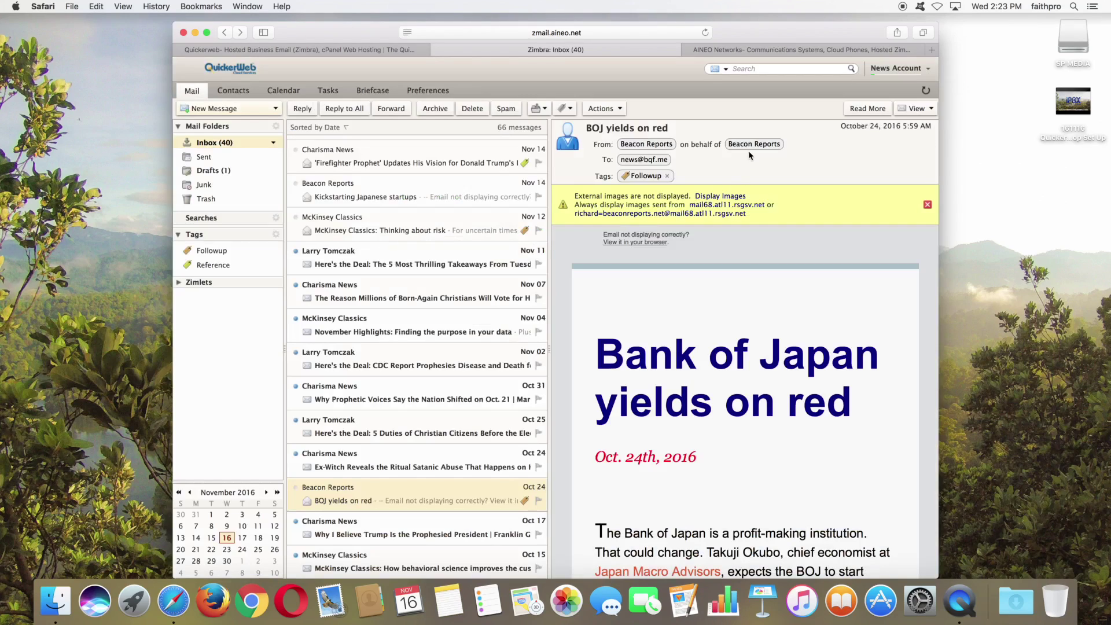
click(749, 146)
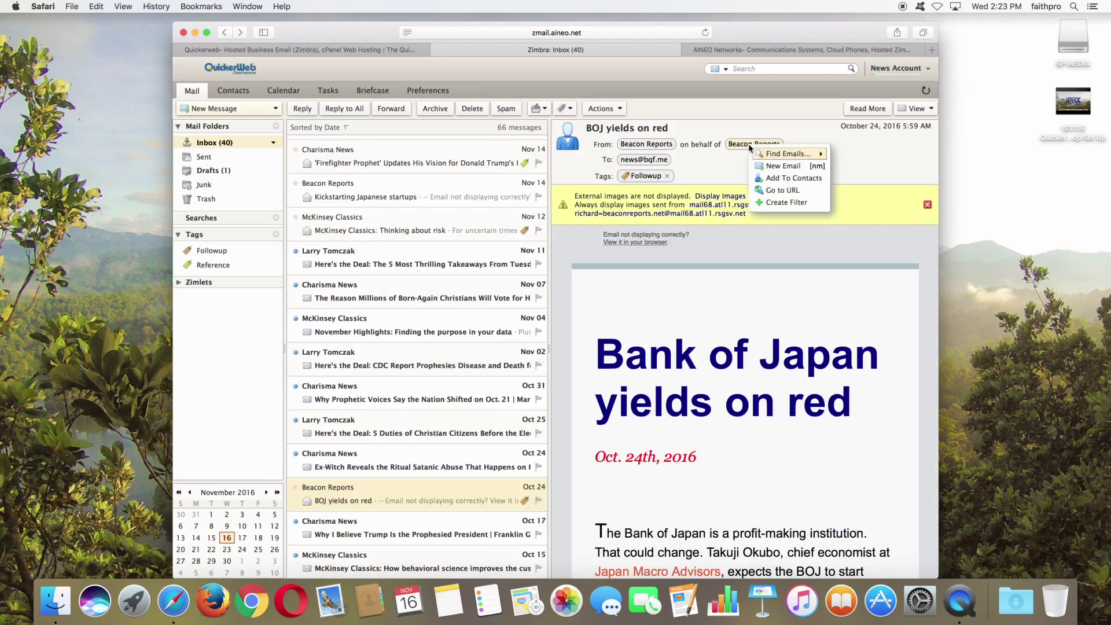
Step: Create a contact from the Beacon Reports sender with company 'Beacon Report'
click(777, 179)
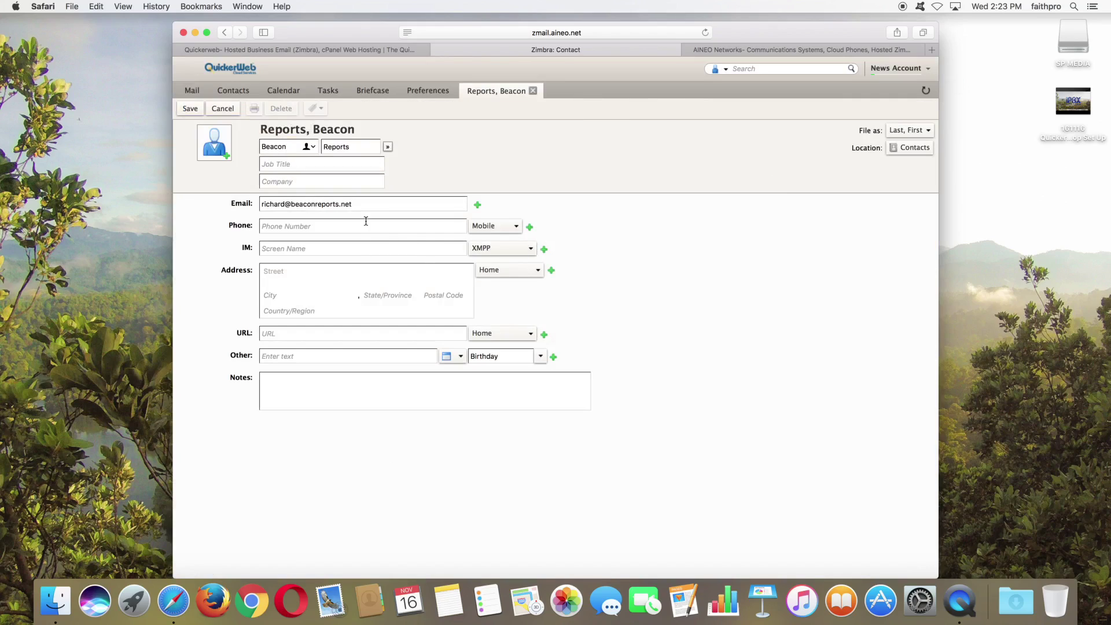
click(275, 182)
text(Beacon Report)
Step: Add a second phone row typed Assistant, enter the first phone number, and save the contact
click(301, 227)
click(517, 228)
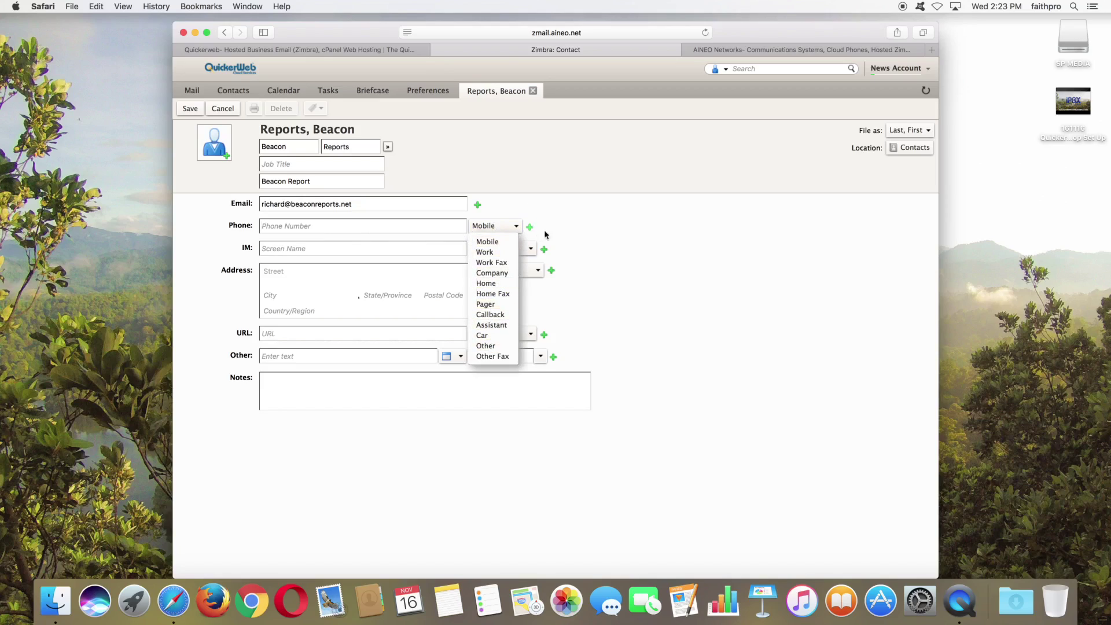
click(596, 228)
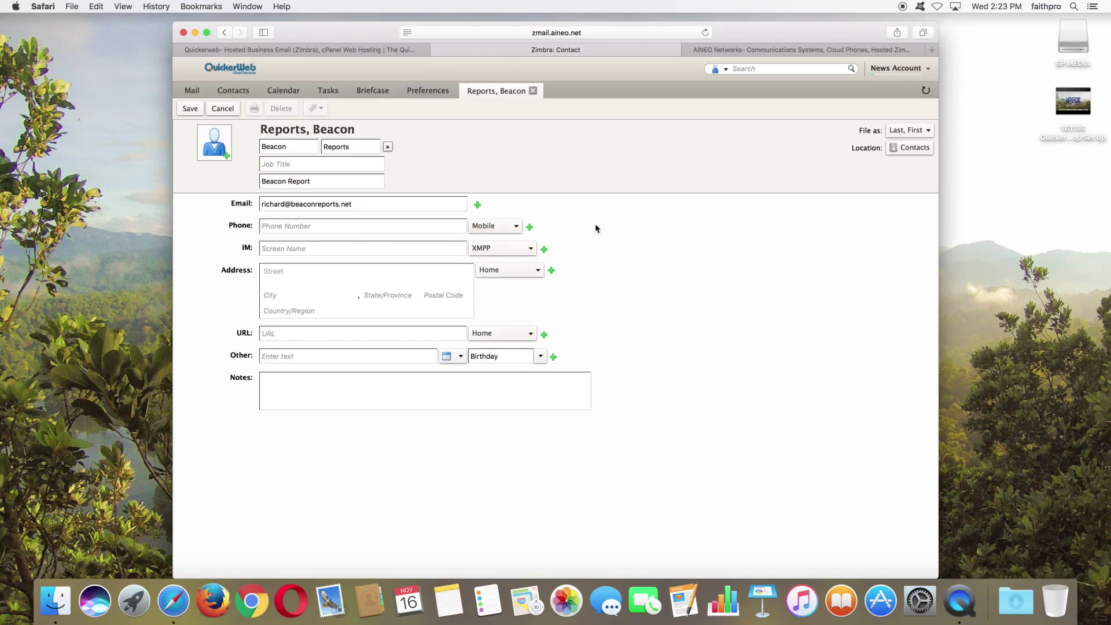
click(531, 227)
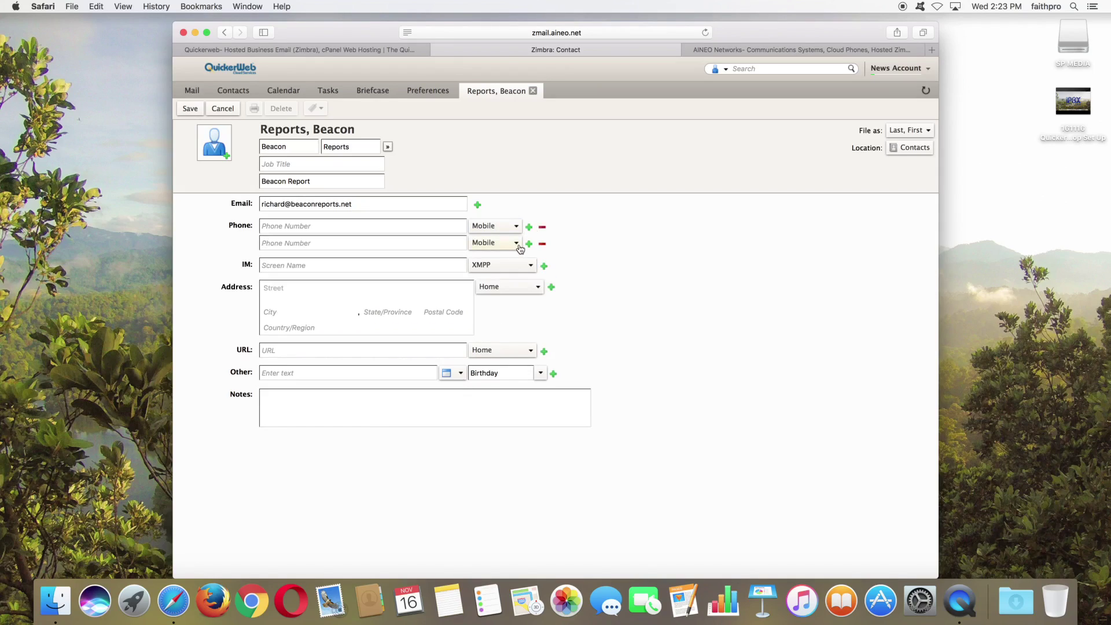
click(518, 246)
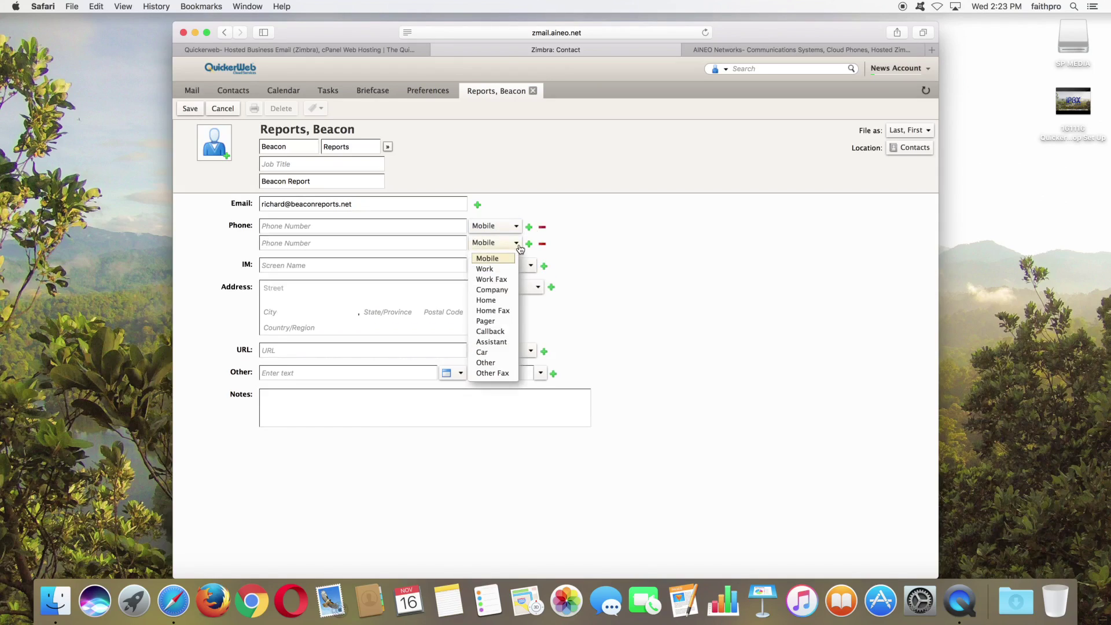
click(491, 342)
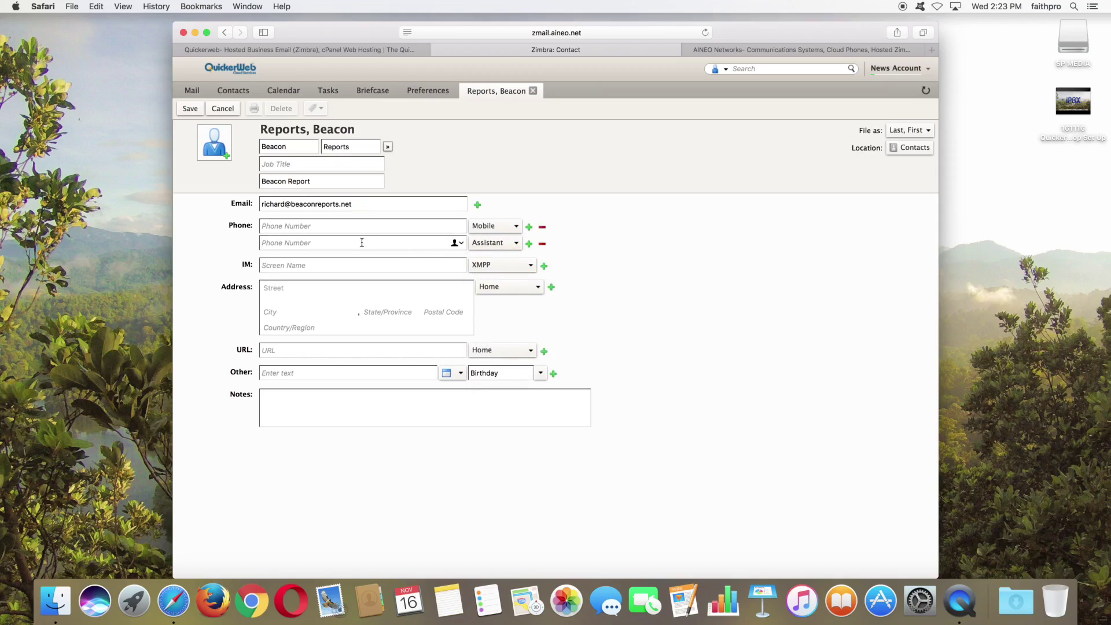
click(276, 226)
click(191, 109)
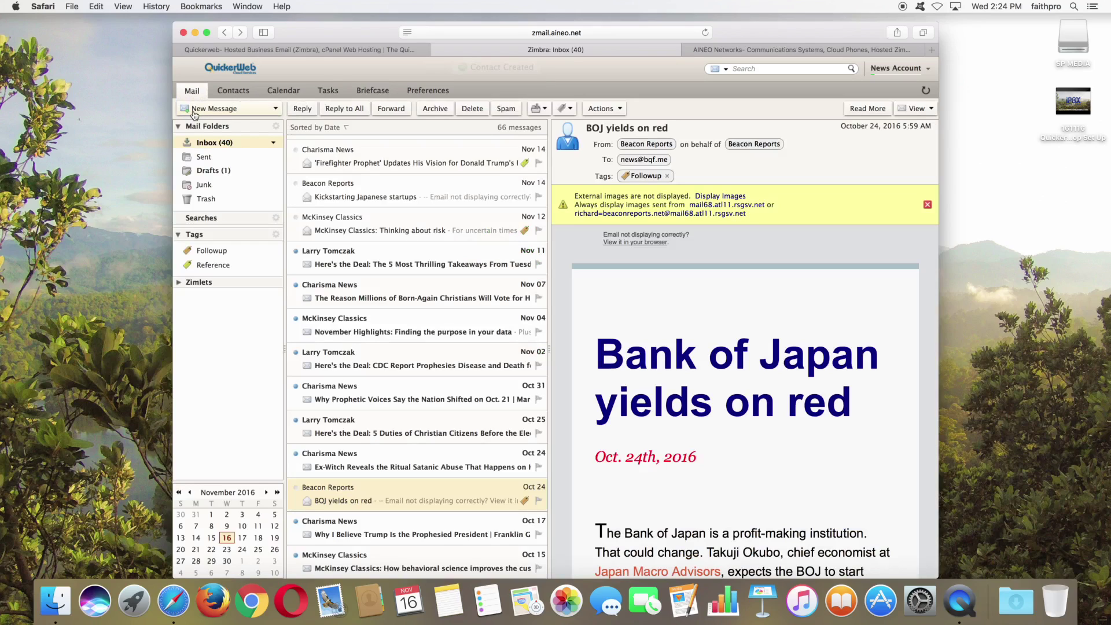
Step: Search contacts by a name, then return to the 21-contact list and view Beacon Reports' details
click(234, 92)
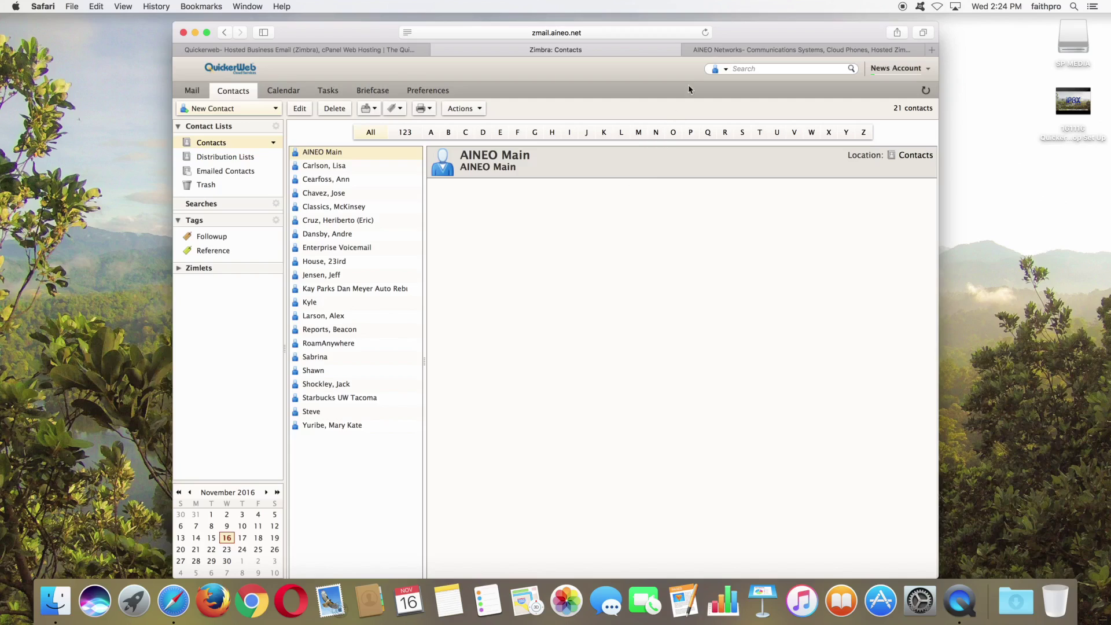
click(741, 66)
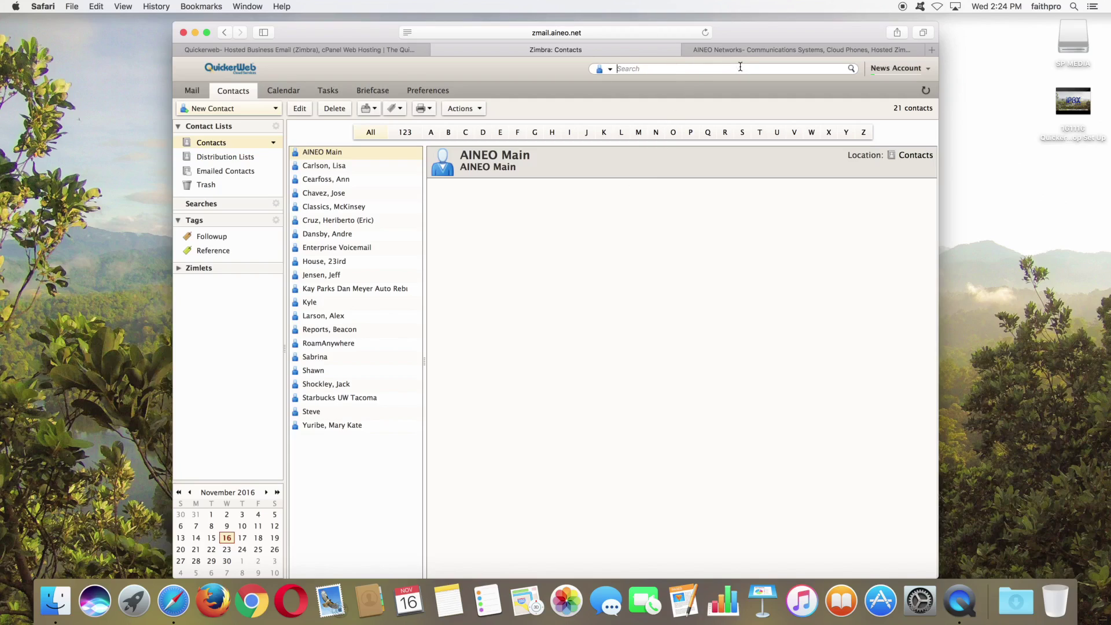
text(richard)
key(Return)
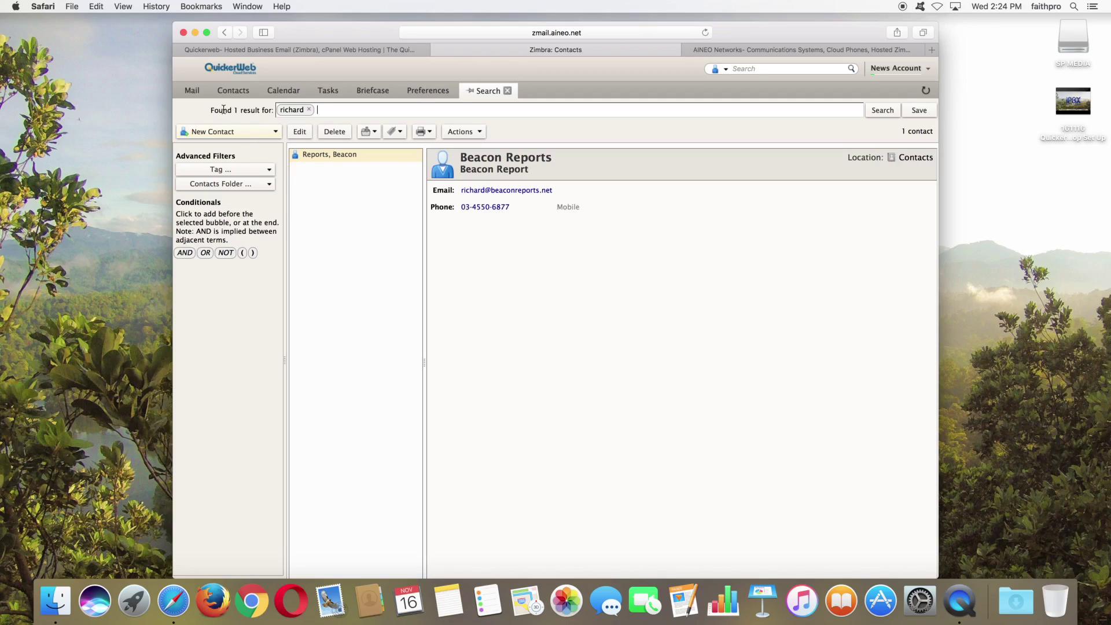
click(237, 96)
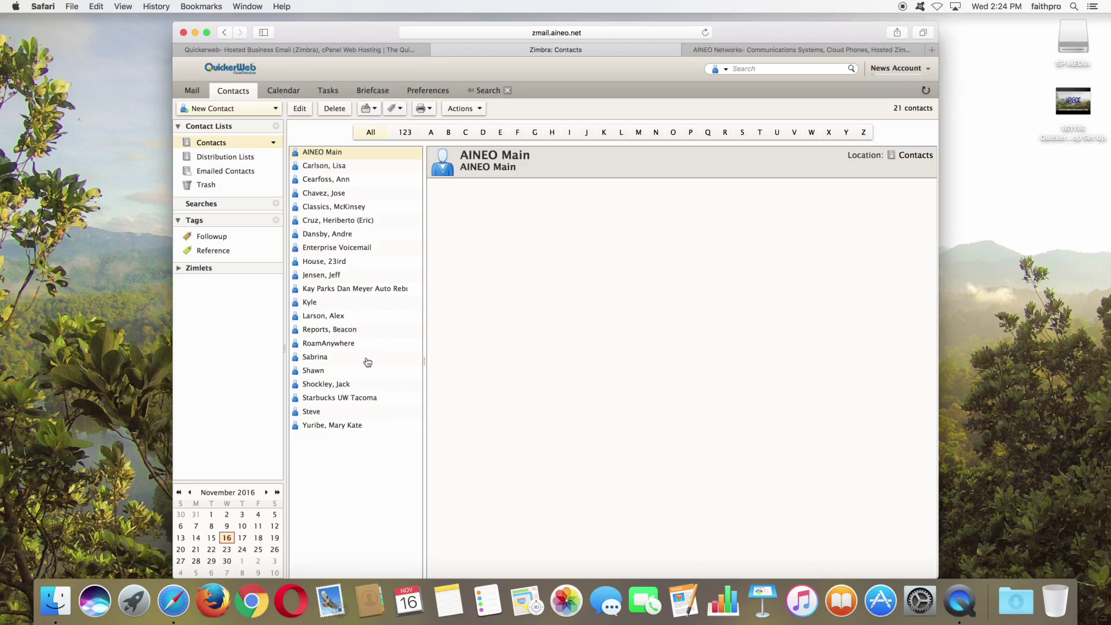
click(328, 332)
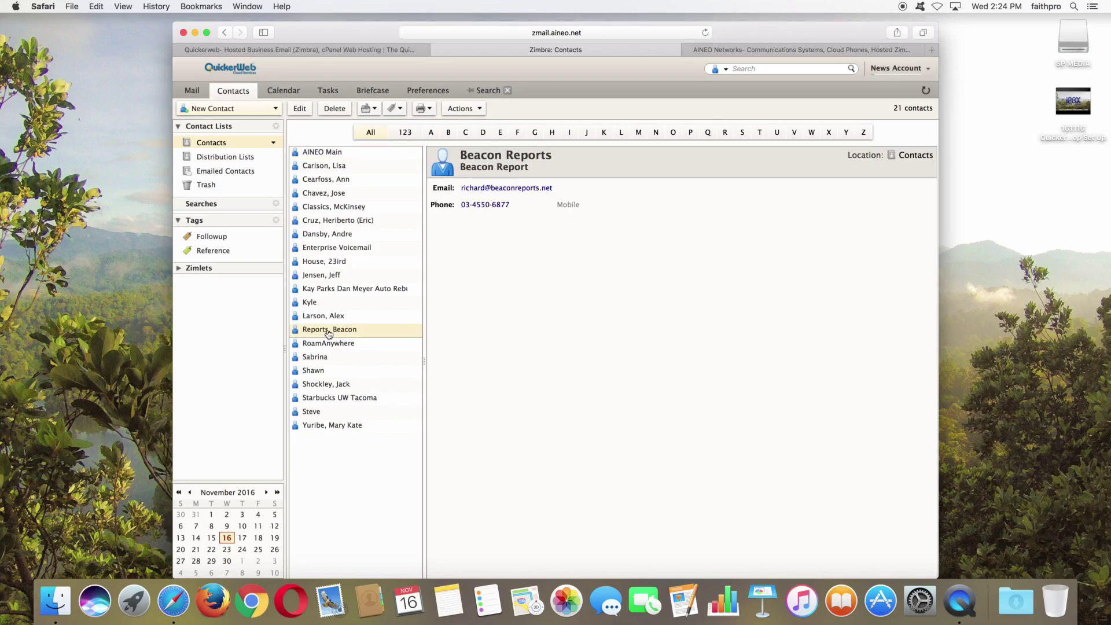
Step: Start a new email to Beacon Reports from its contact menu, then launch and quit the desktop Mail app
right_click(329, 334)
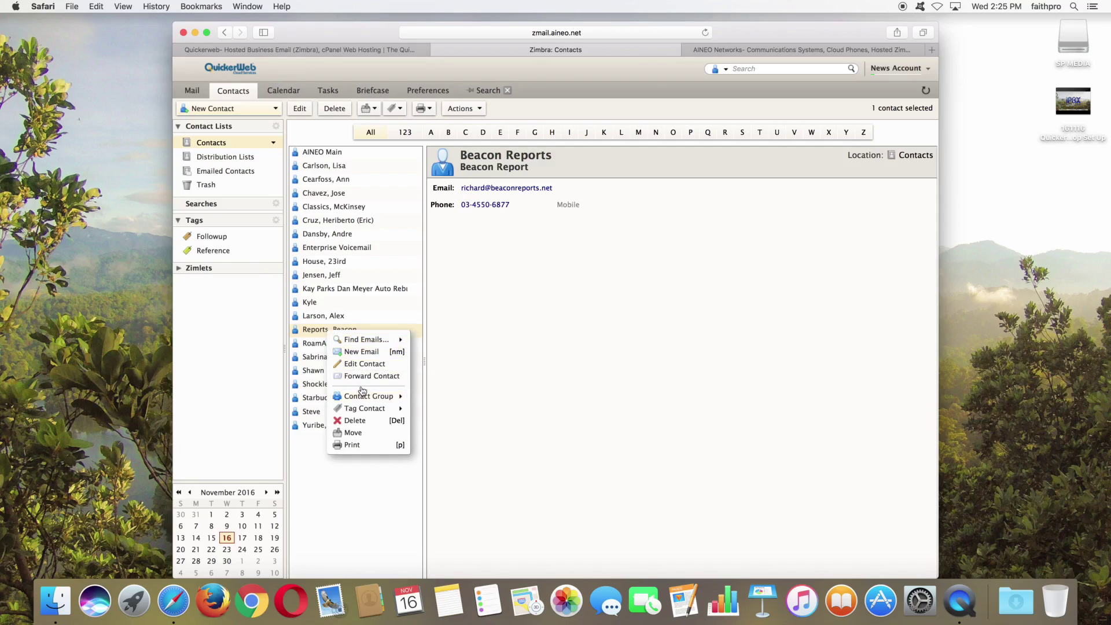
click(359, 352)
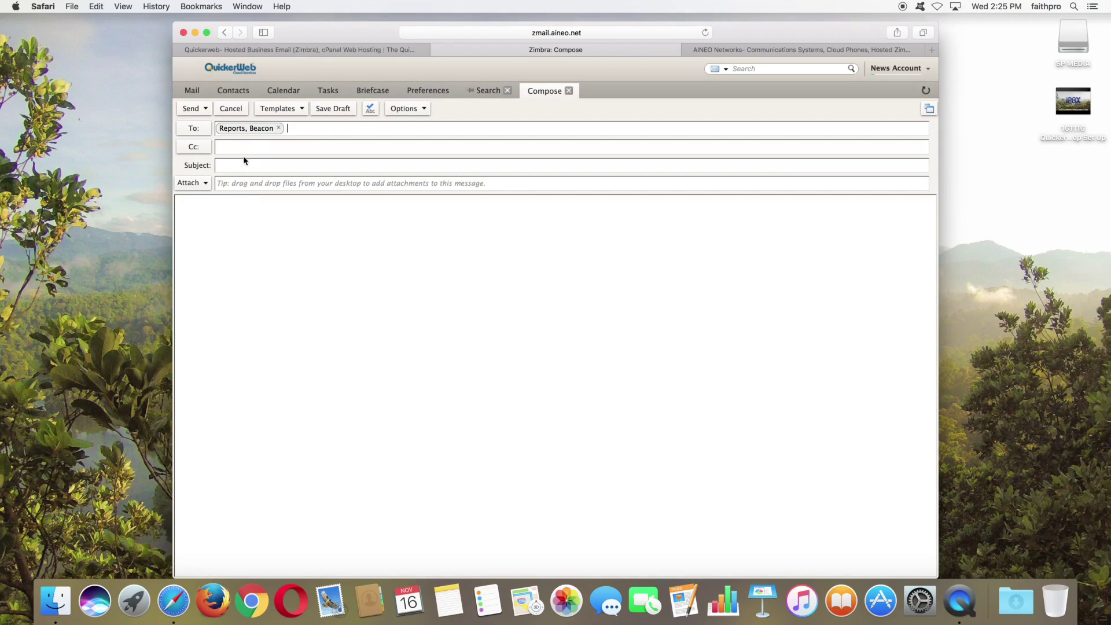
click(349, 613)
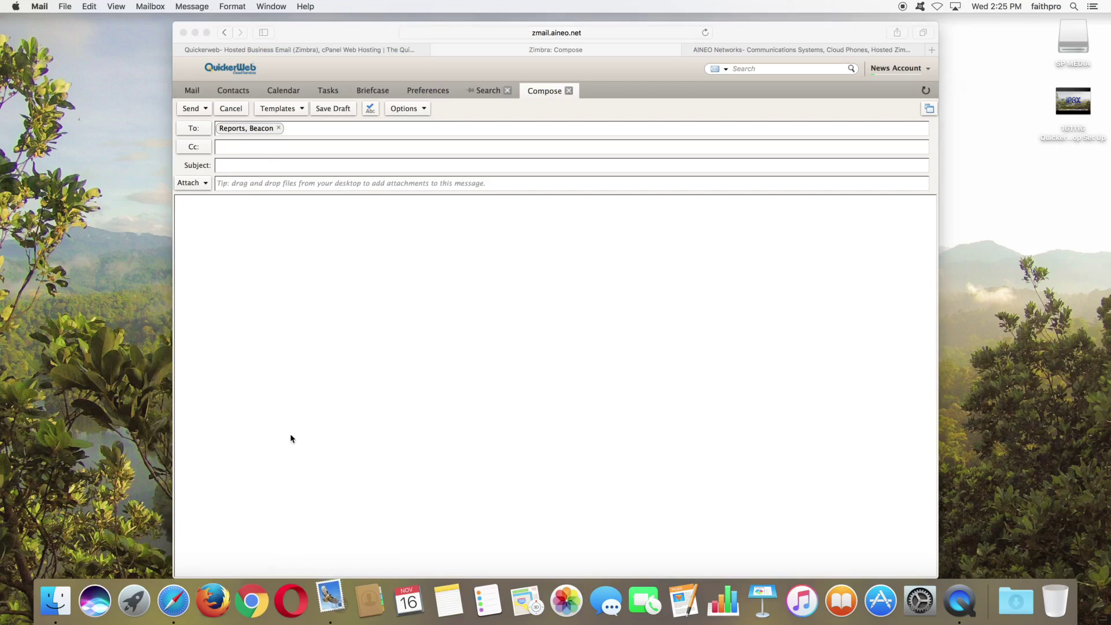
click(272, 291)
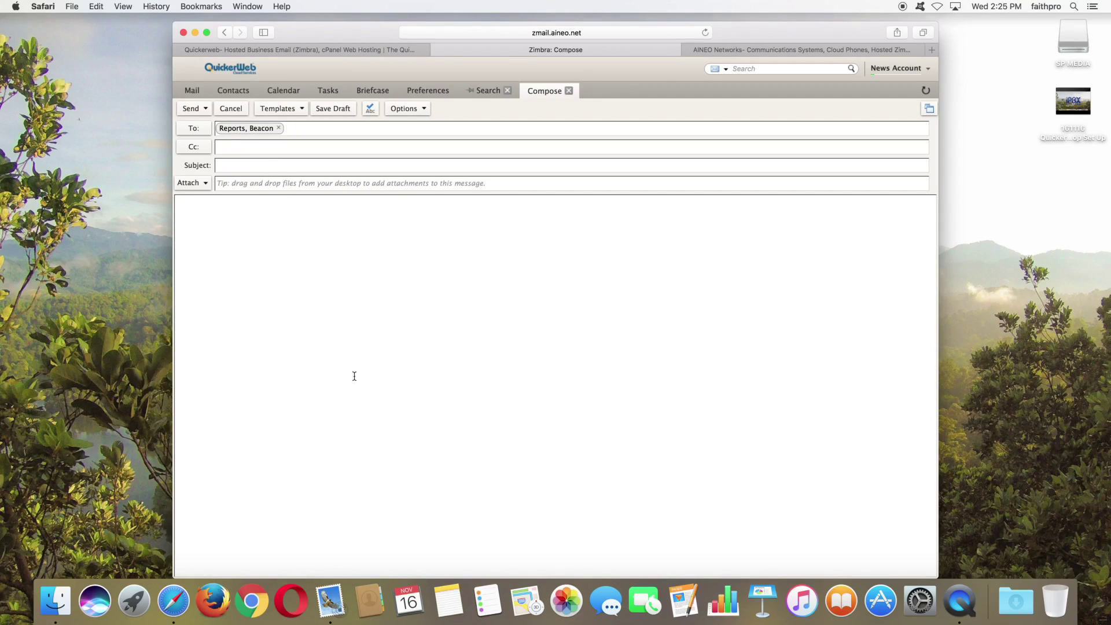
right_click(330, 601)
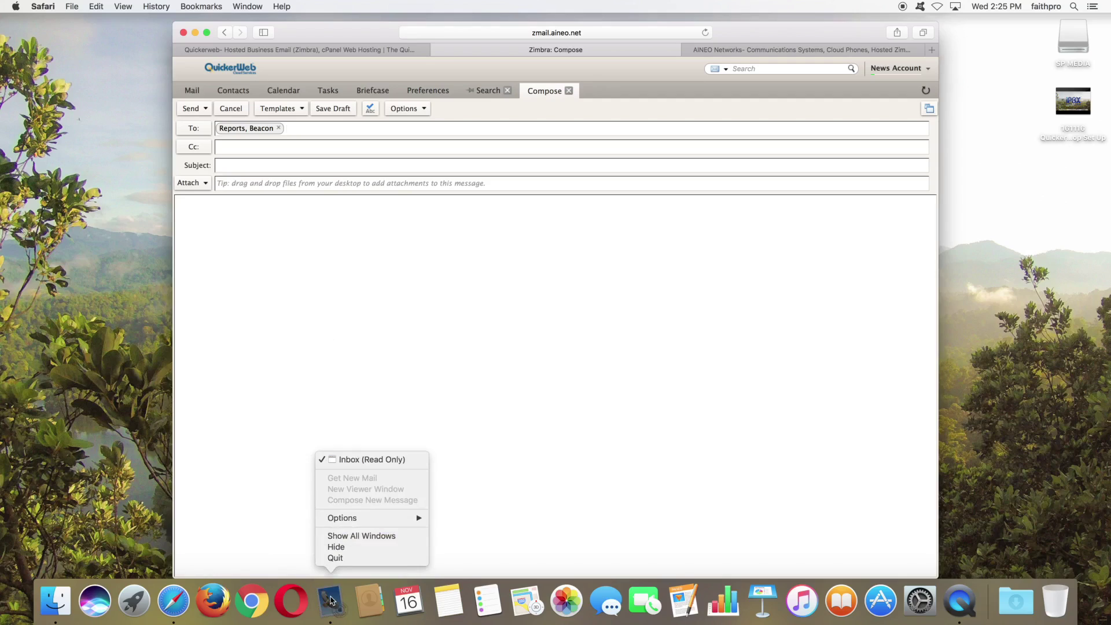
click(335, 558)
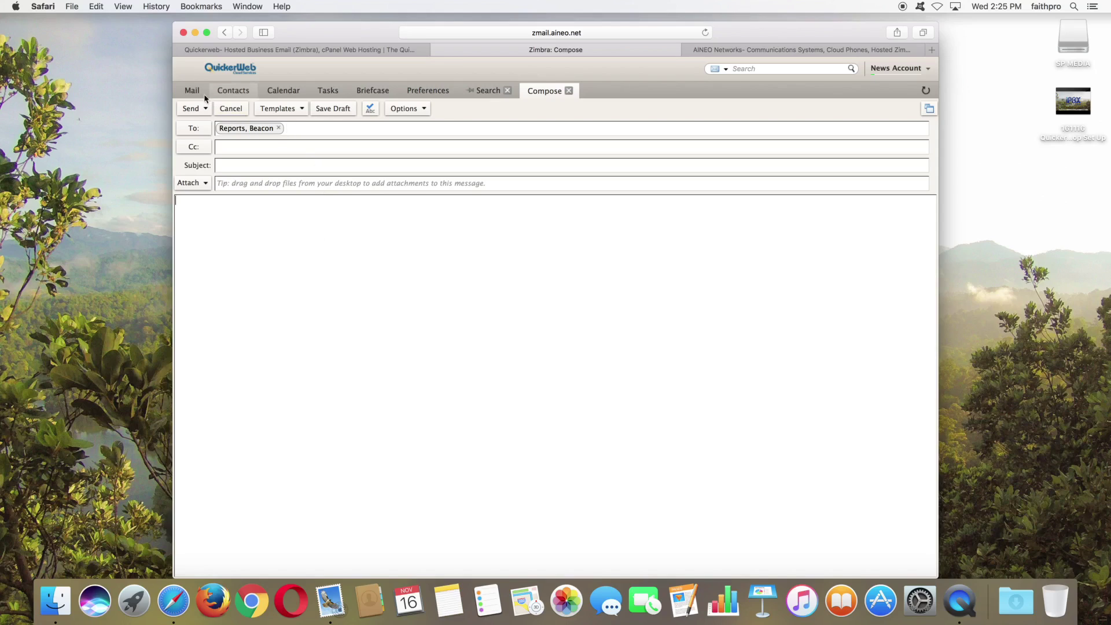
click(277, 92)
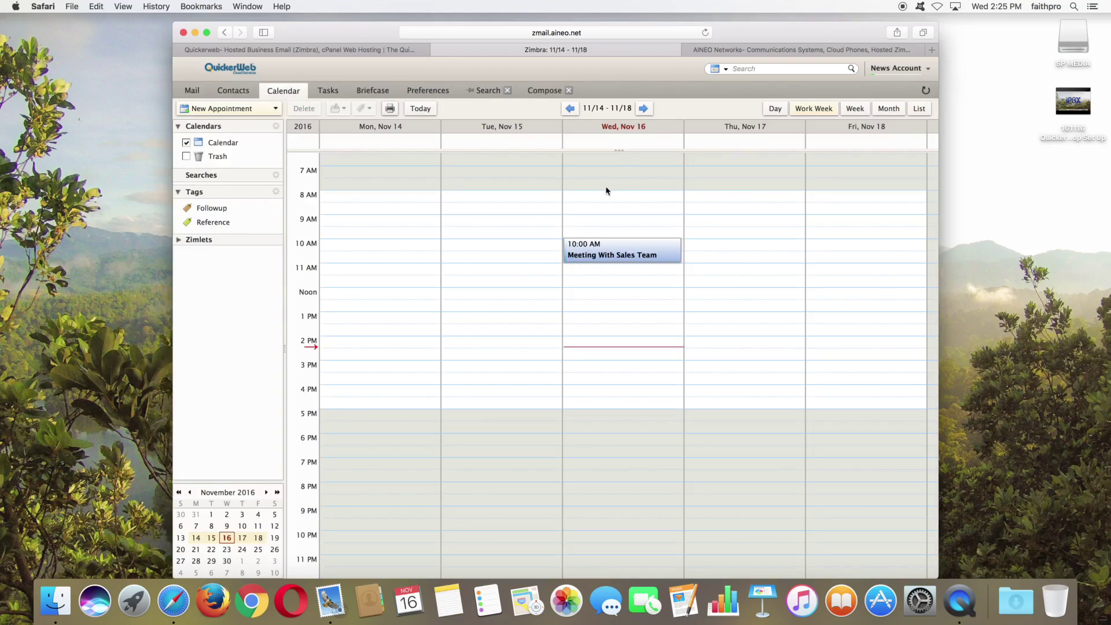
Step: Open the Wednesday 10:00 AM Meeting With Sales Team appointment, view its scheduler, and close it unchanged
click(601, 252)
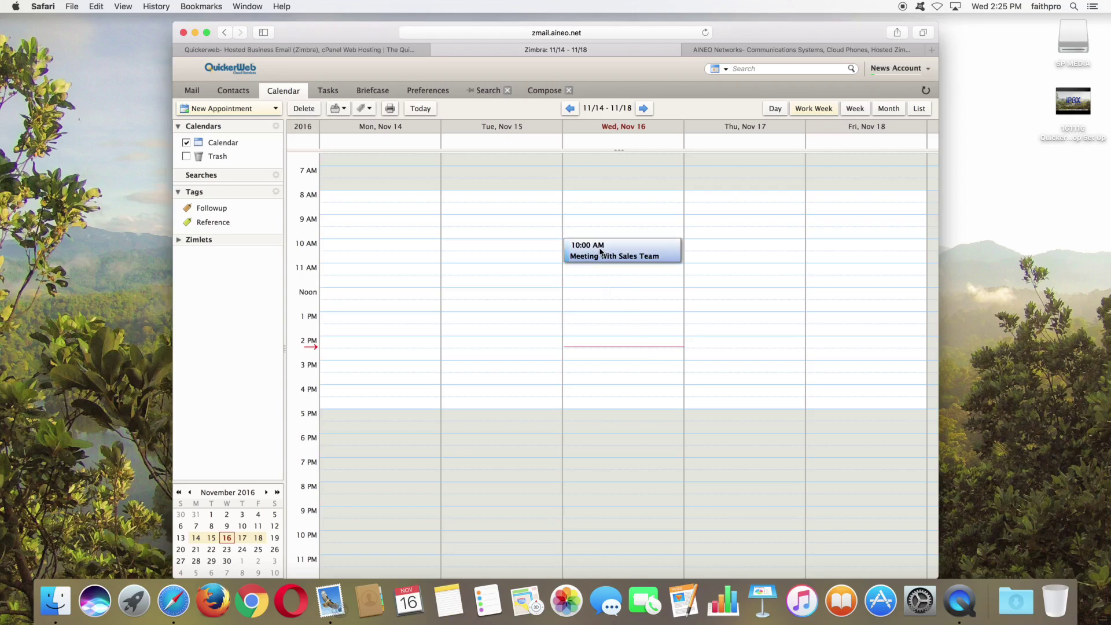
double_click(601, 252)
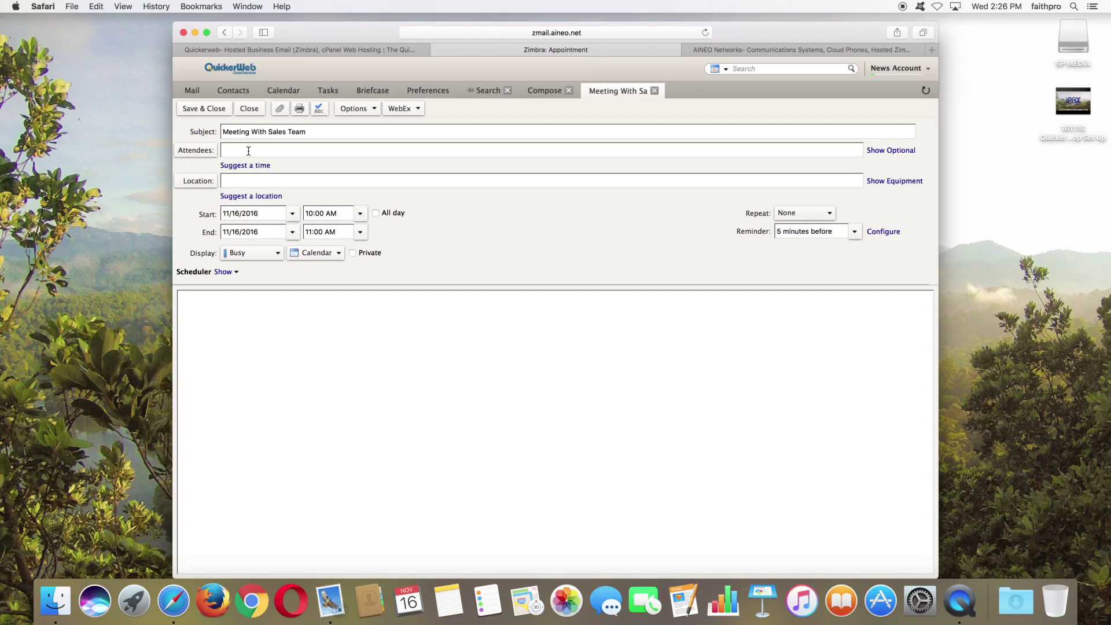
click(247, 150)
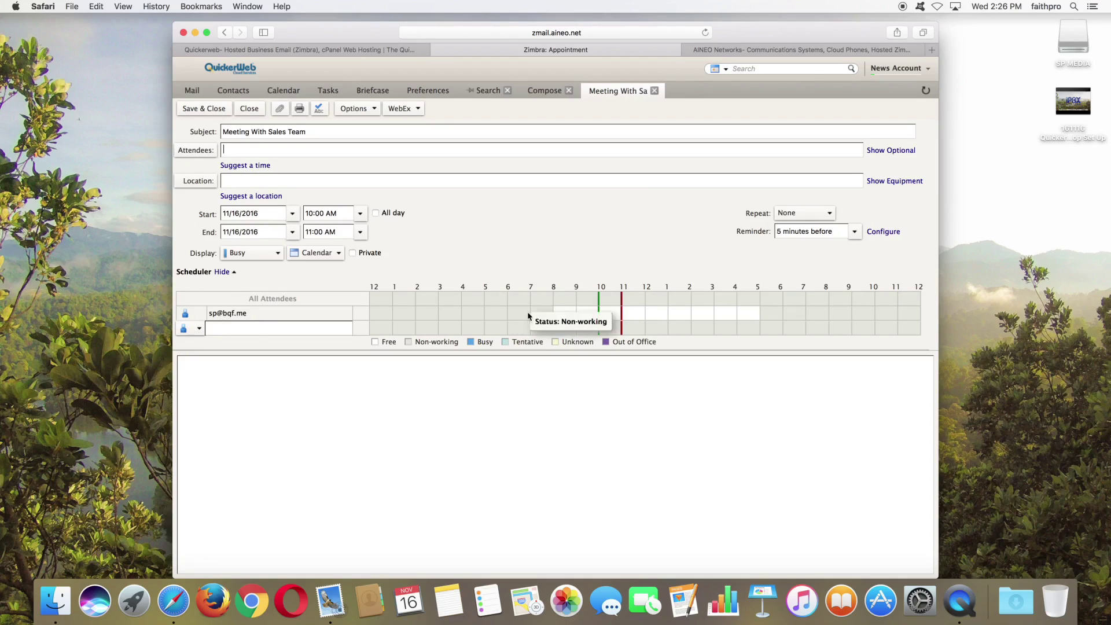
click(256, 108)
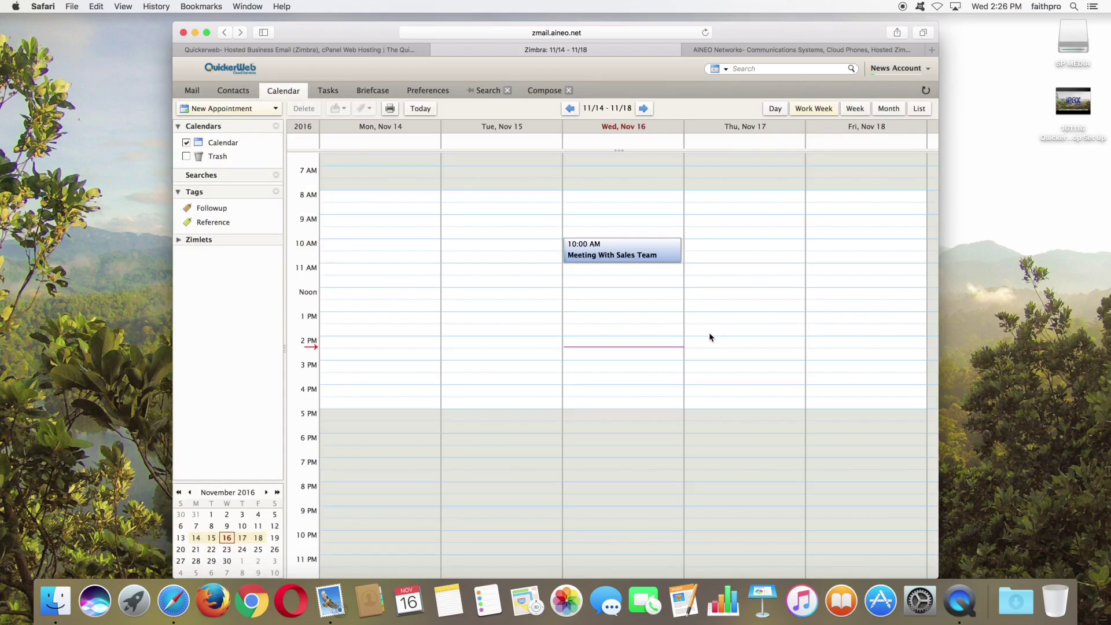
Step: Create a lunch appointment at noon Wednesday, Nov 16, with a 60-minute reminder, and extend its end
right_click(580, 296)
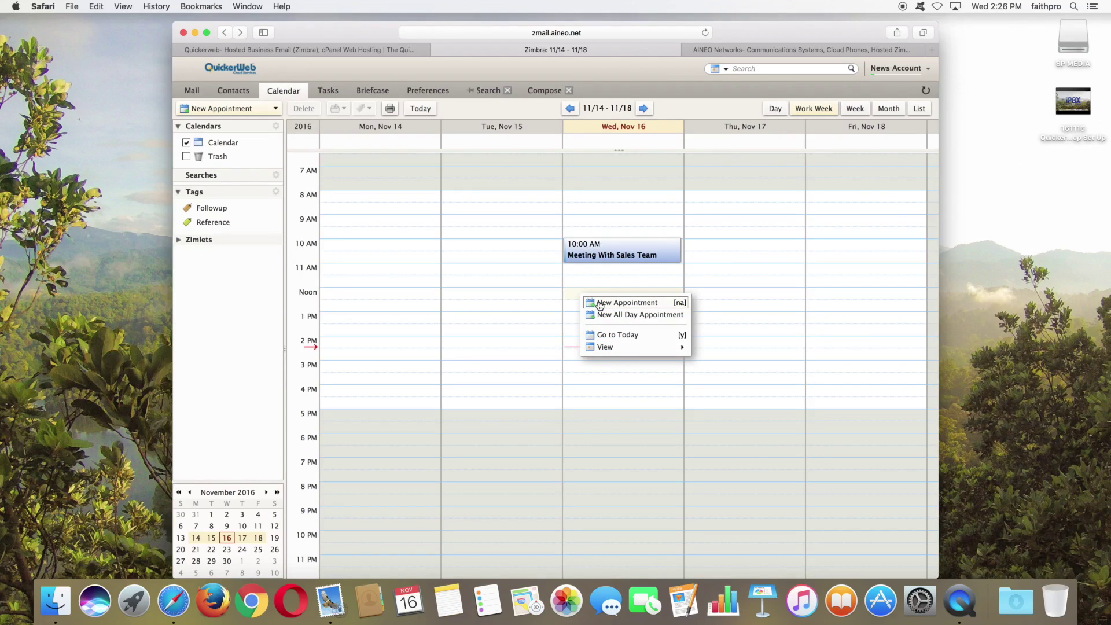
click(600, 303)
text(LUnch)
key(BackSpace)
key(BackSpace)
key(BackSpace)
key(BackSpace)
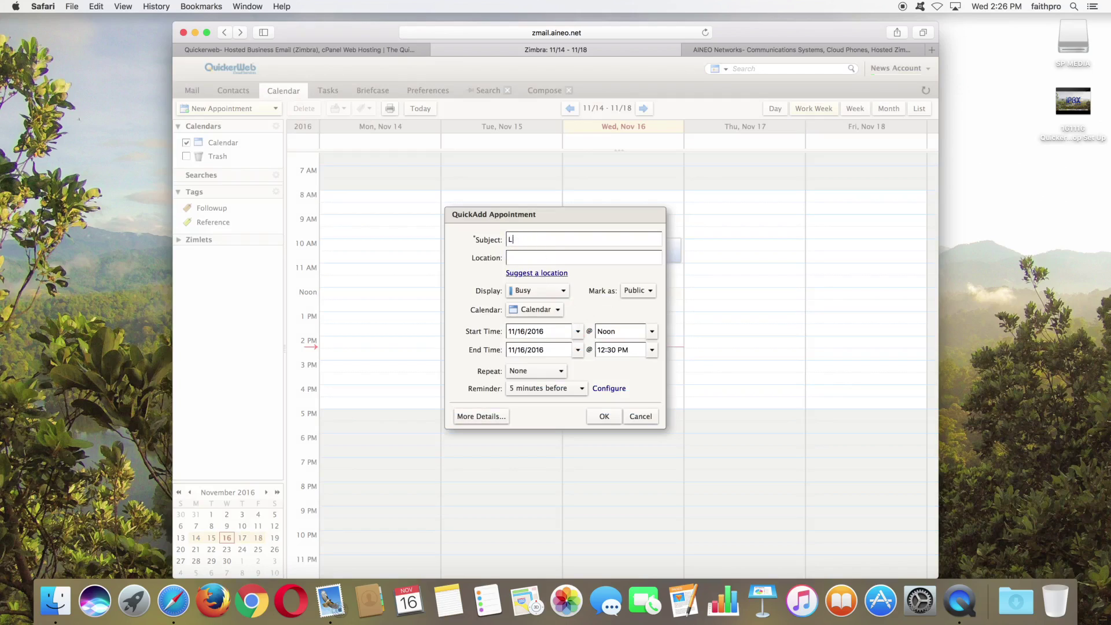
text(Lunch- Tom)
click(563, 393)
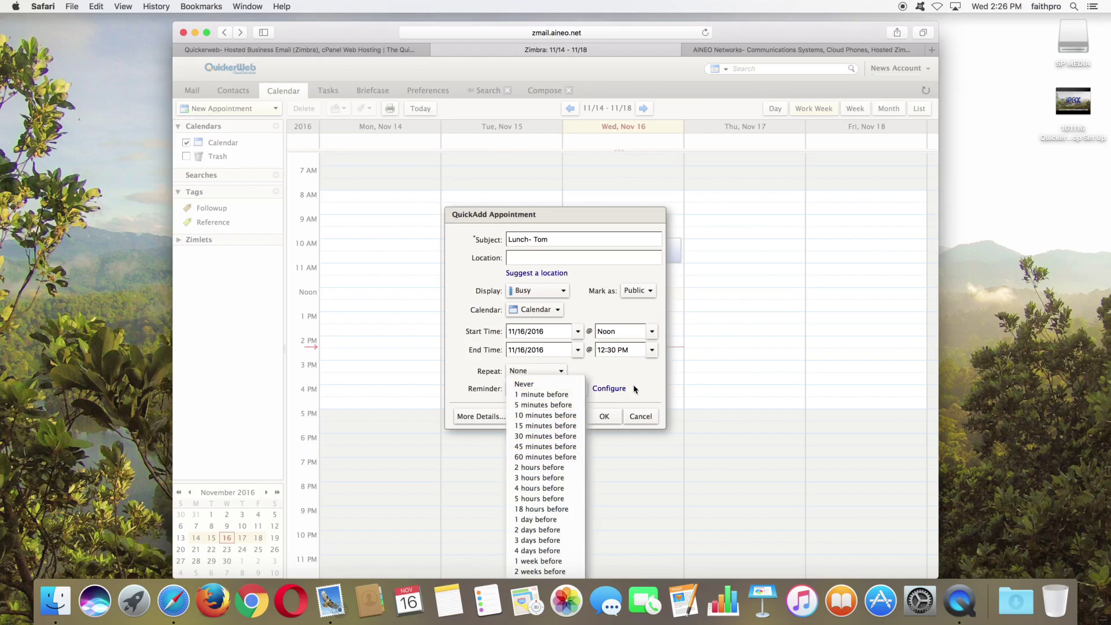
click(542, 458)
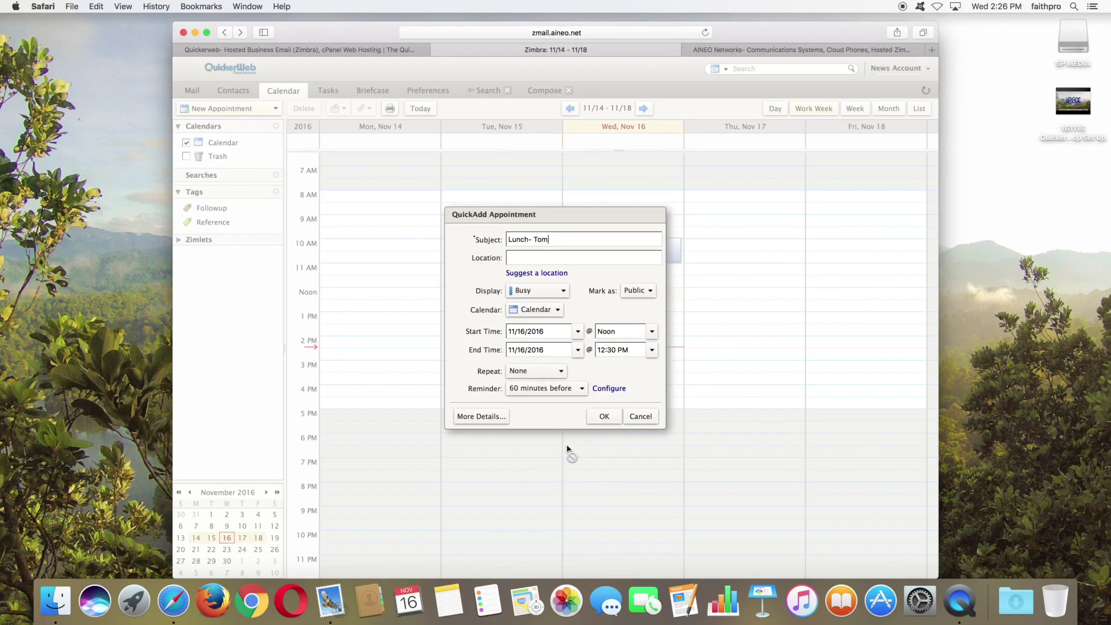
click(605, 417)
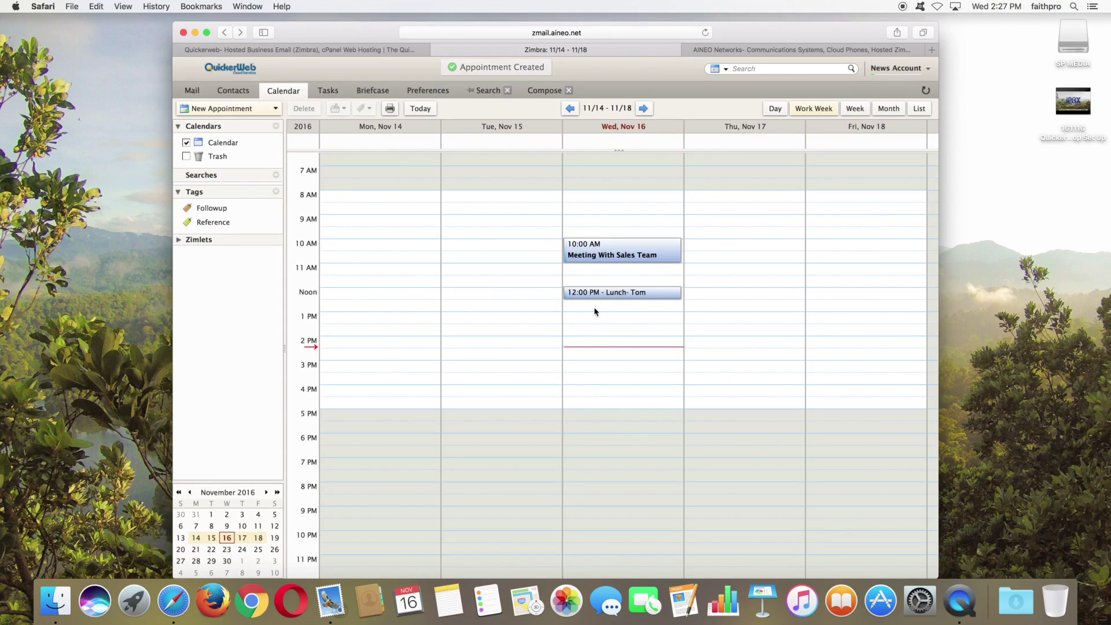
drag(605, 298, 596, 312)
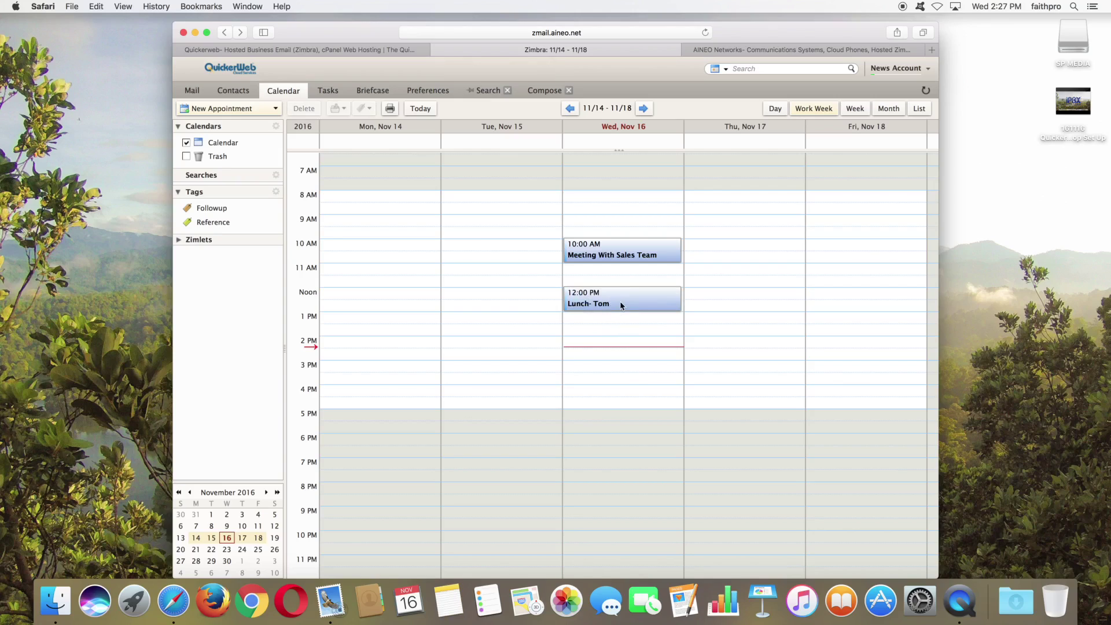
Step: Return to the Inbox and bring up actions for the BOJ yields on red message
mouse_move(608, 299)
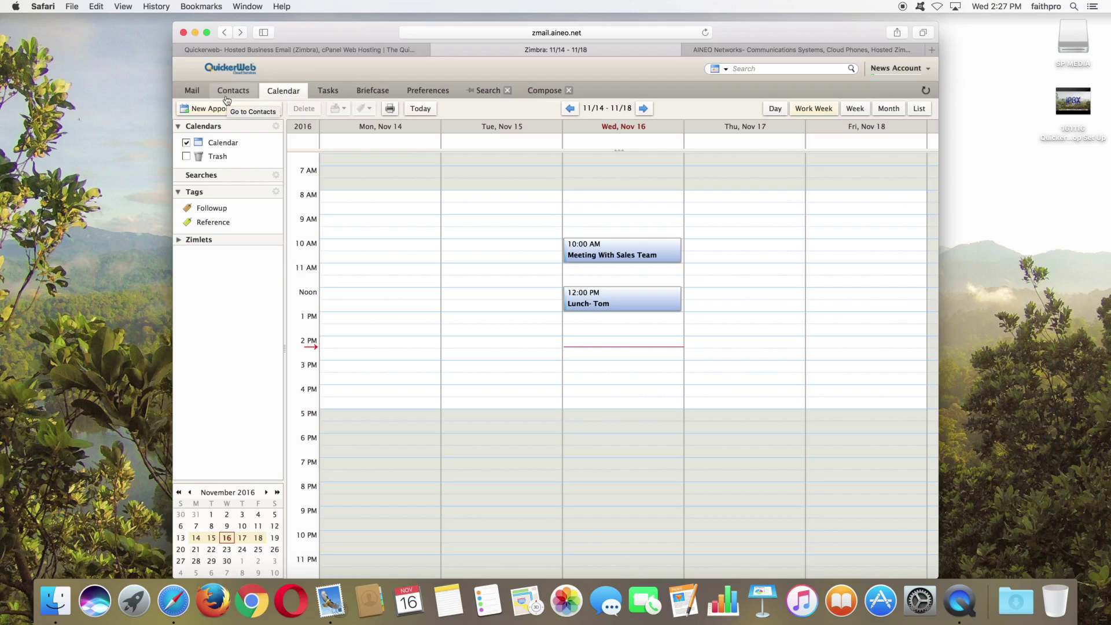
click(198, 92)
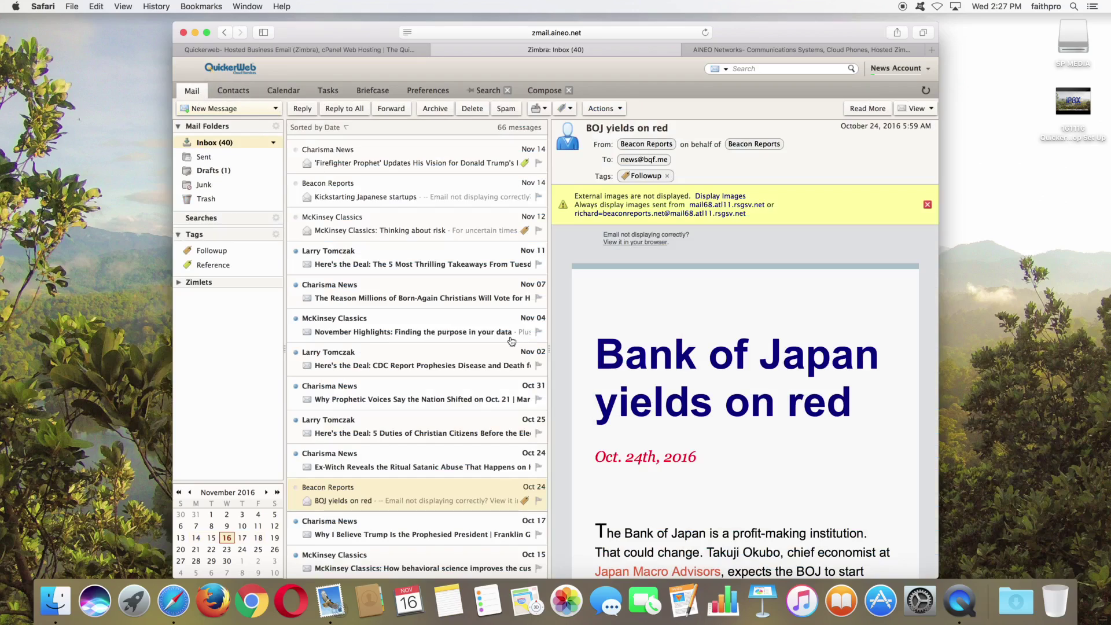
right_click(371, 496)
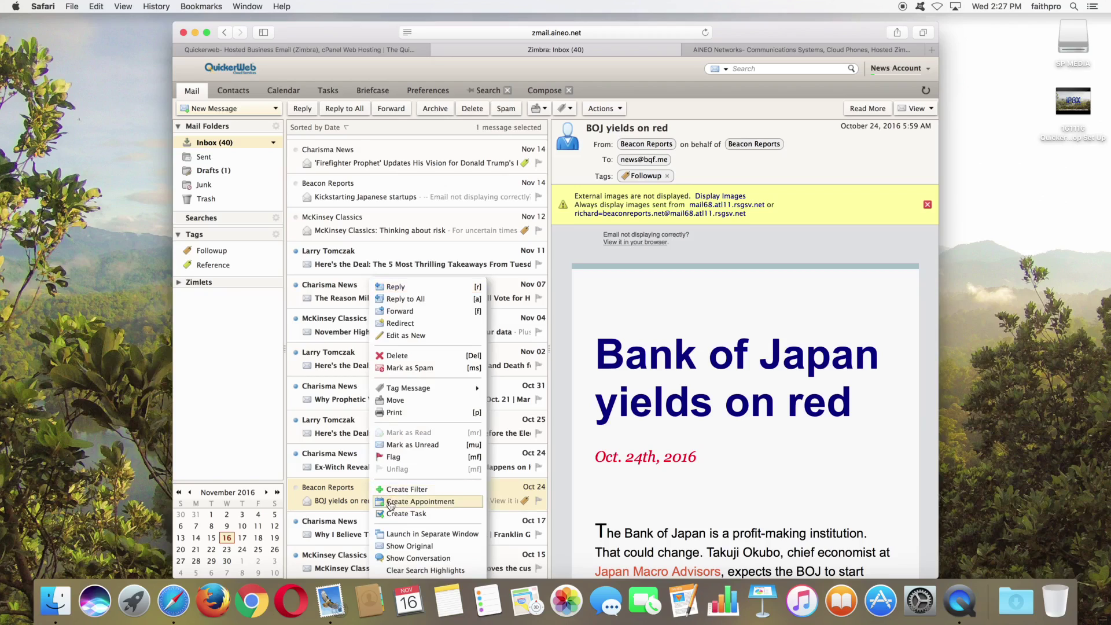
Step: Turn the BOJ message into a 3:00 PM appointment, remove both attendees, and save it
click(390, 502)
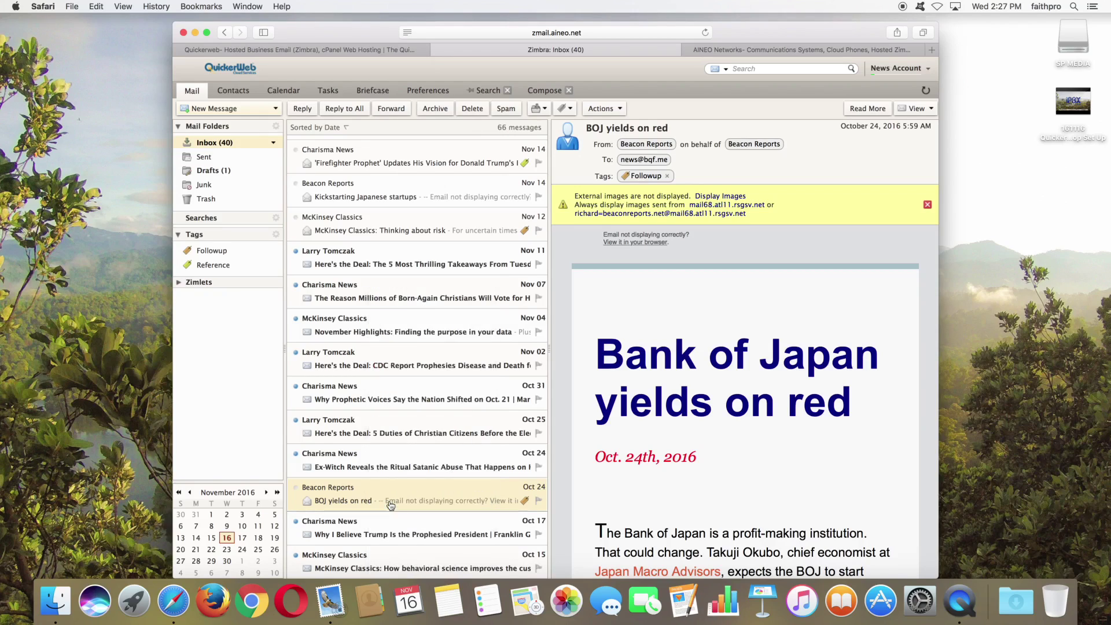
click(614, 349)
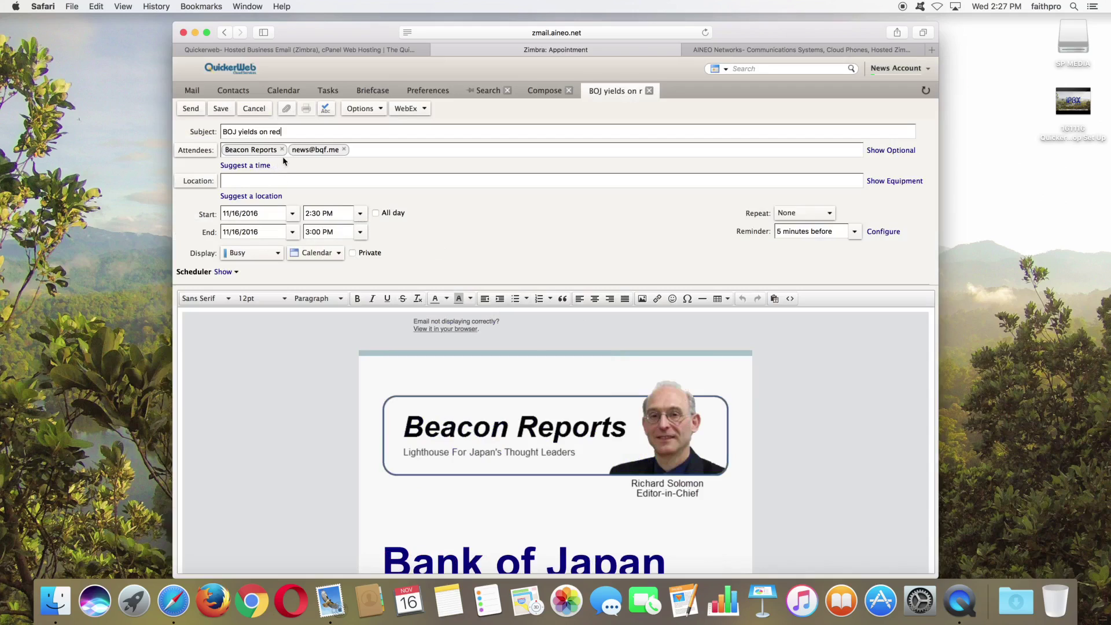
click(343, 149)
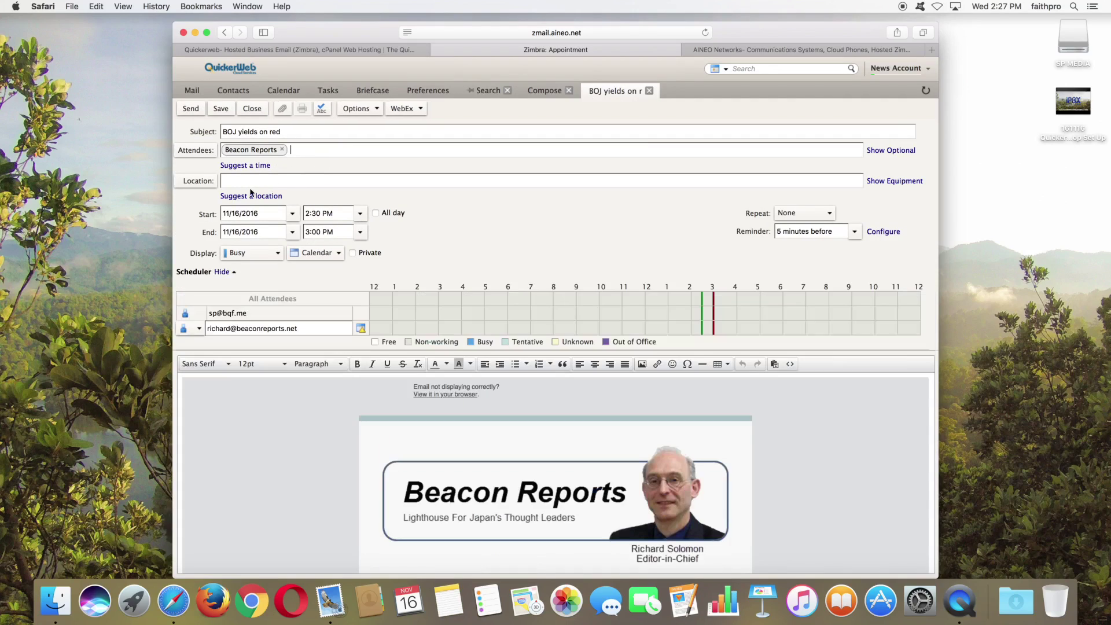
click(360, 215)
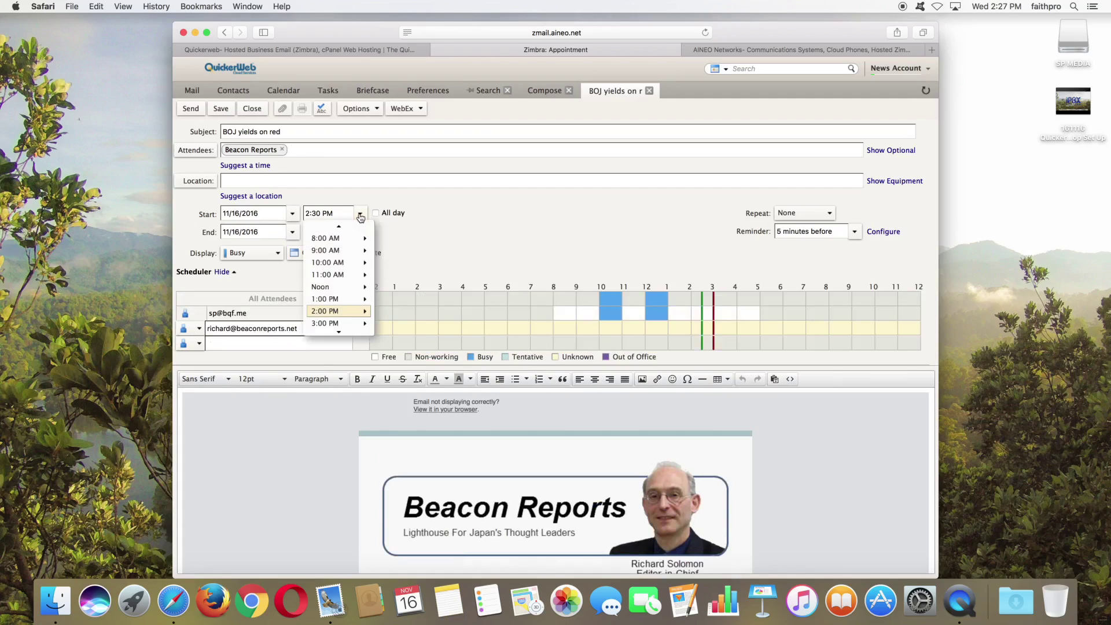
click(333, 324)
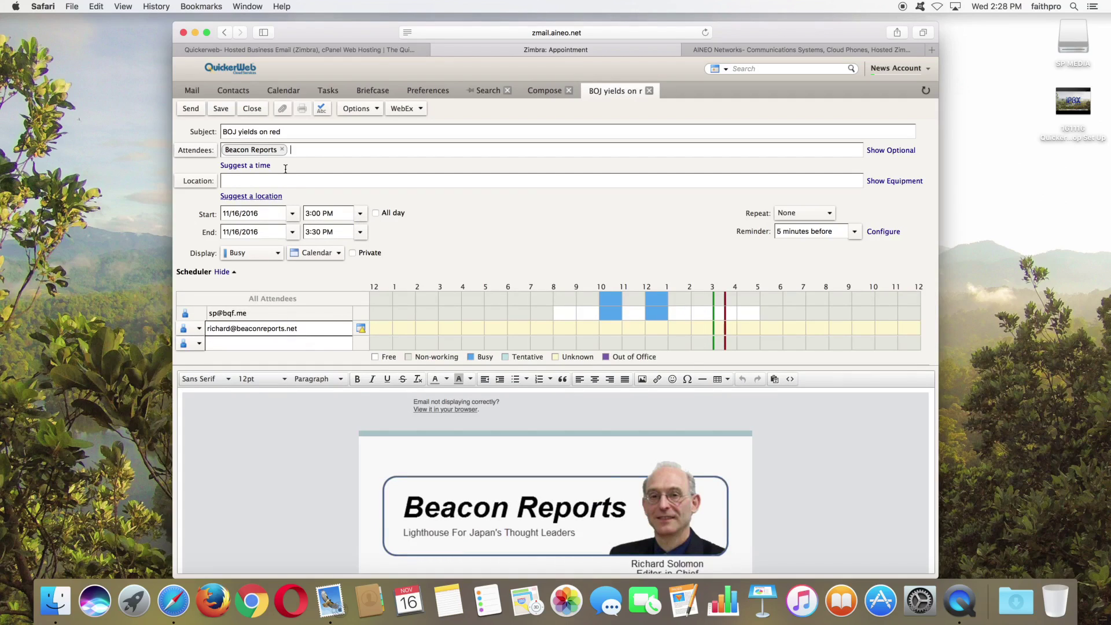
click(282, 150)
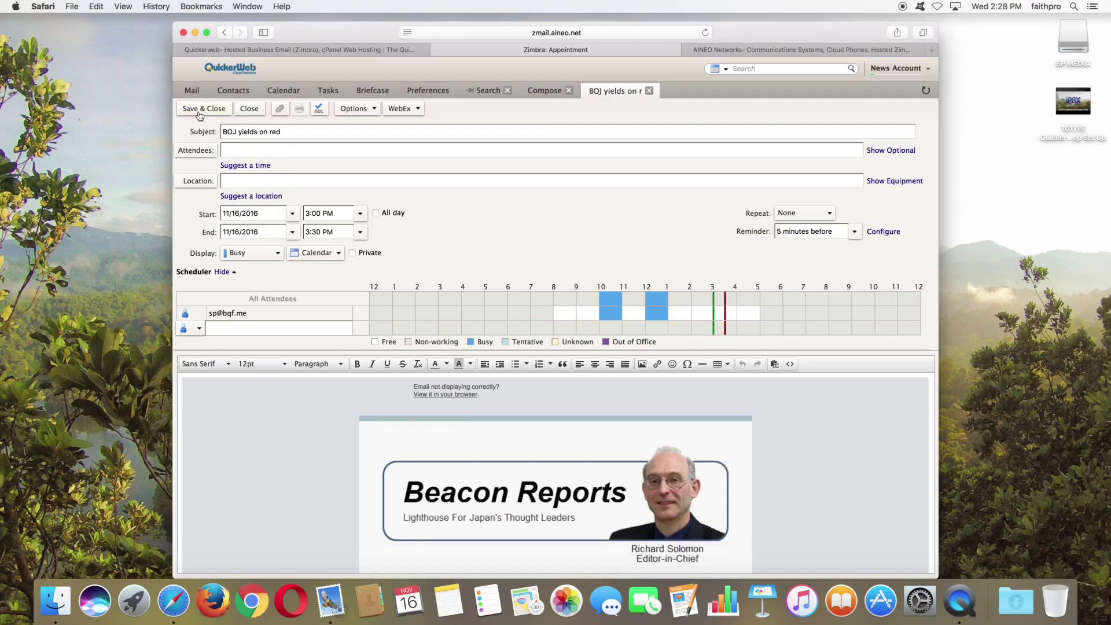
click(200, 110)
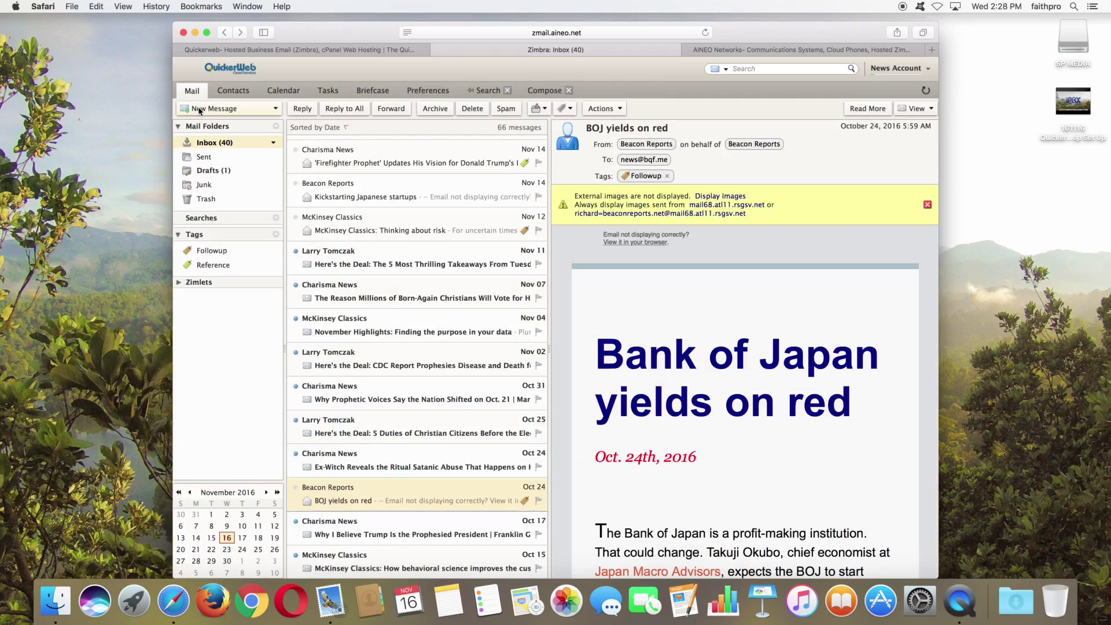
Step: Open the 3:00 PM BOJ yields on red appointment in the calendar, review its body, and close it
click(291, 93)
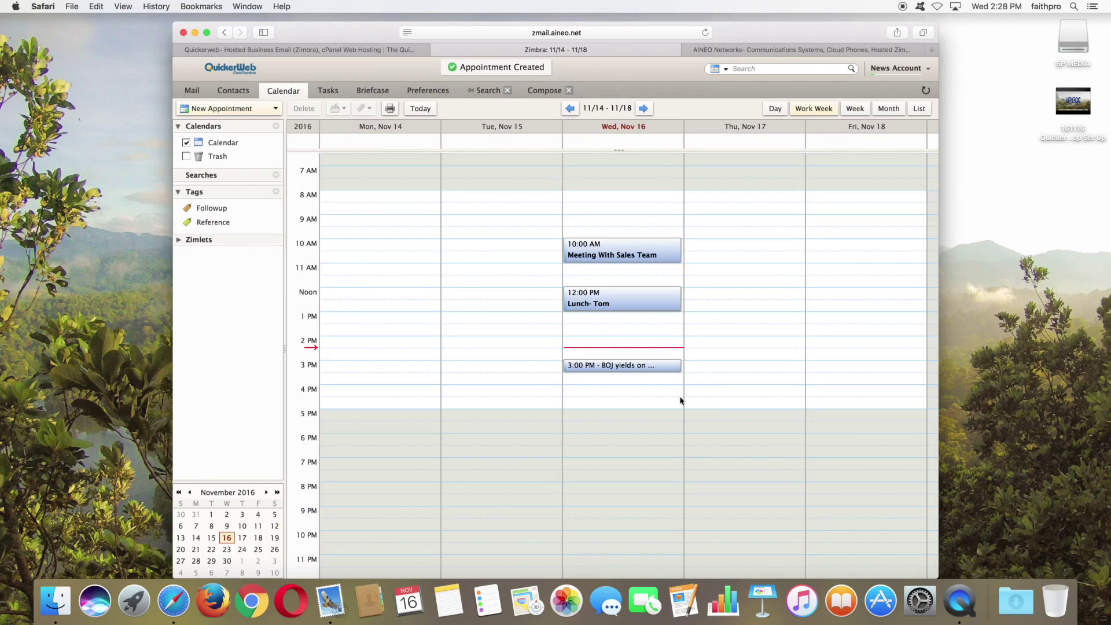
click(628, 368)
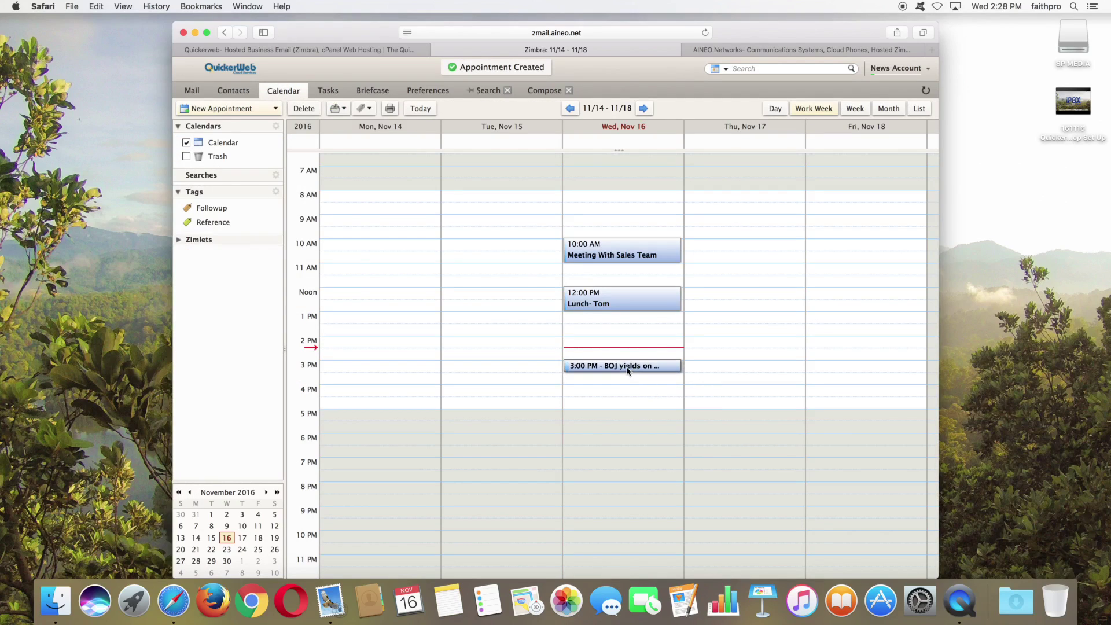
double_click(615, 364)
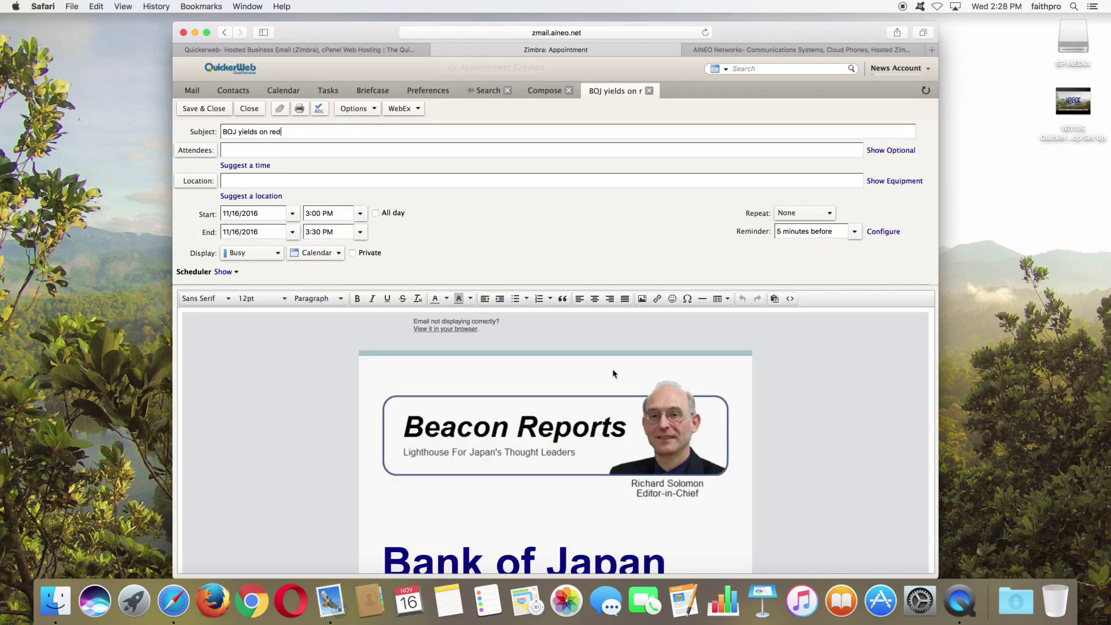
scroll(768, 433, down, 5)
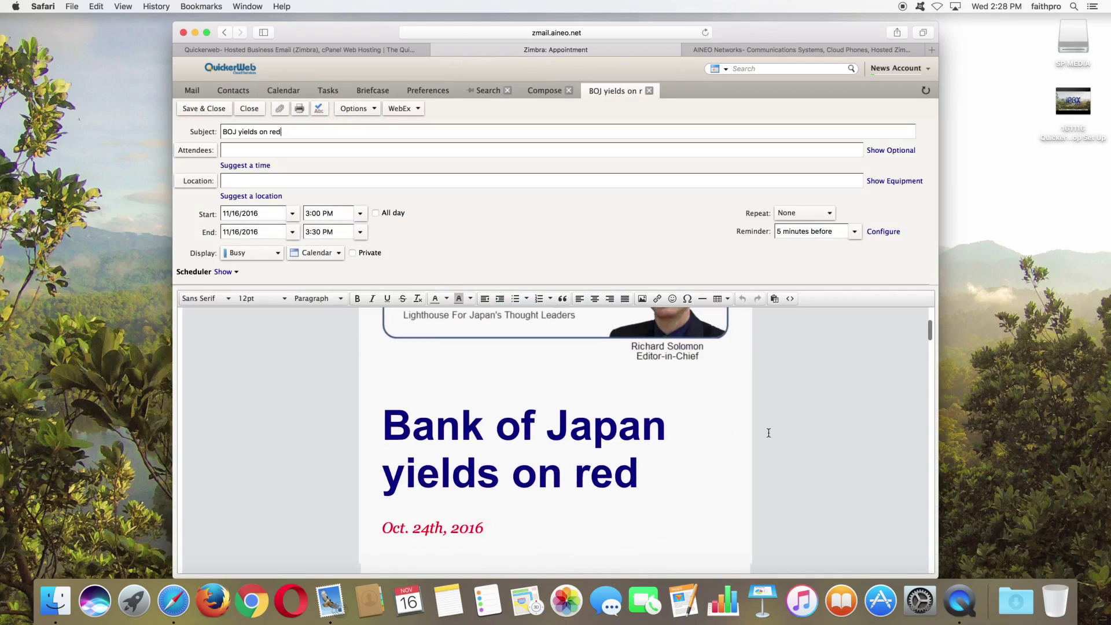
scroll(768, 433, down, 10)
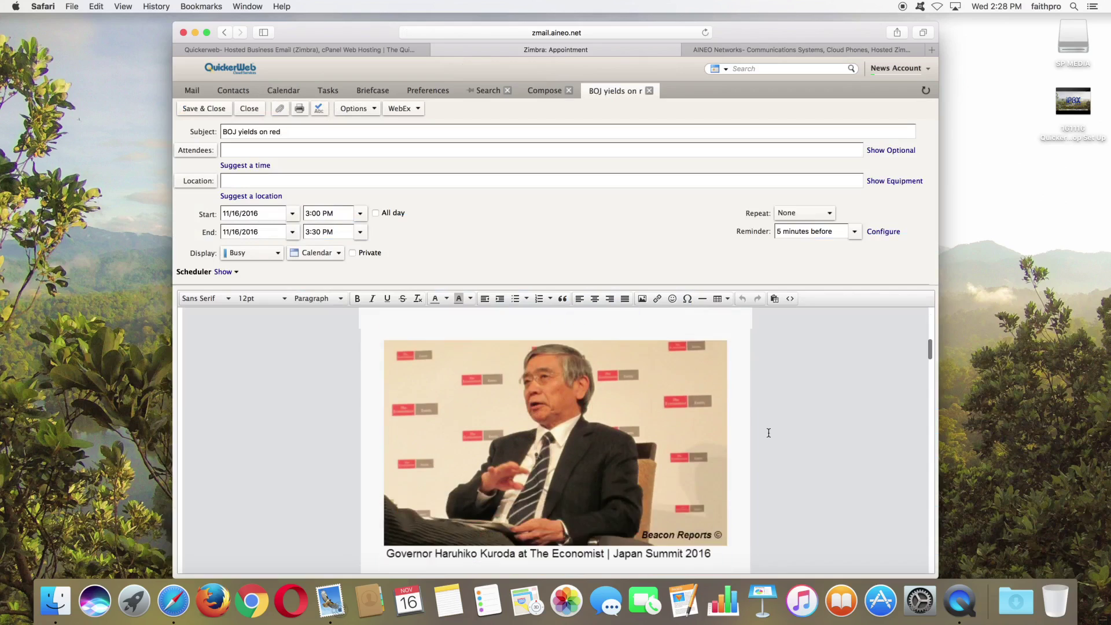
scroll(769, 432, down, 10)
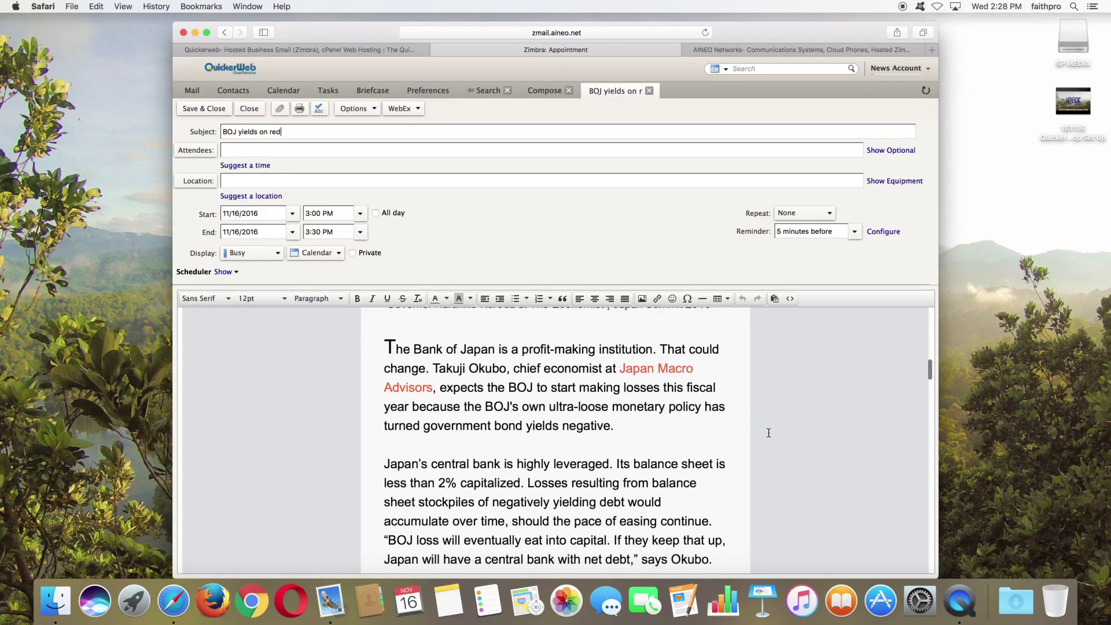
scroll(769, 433, down, 3)
scroll(768, 433, up, 15)
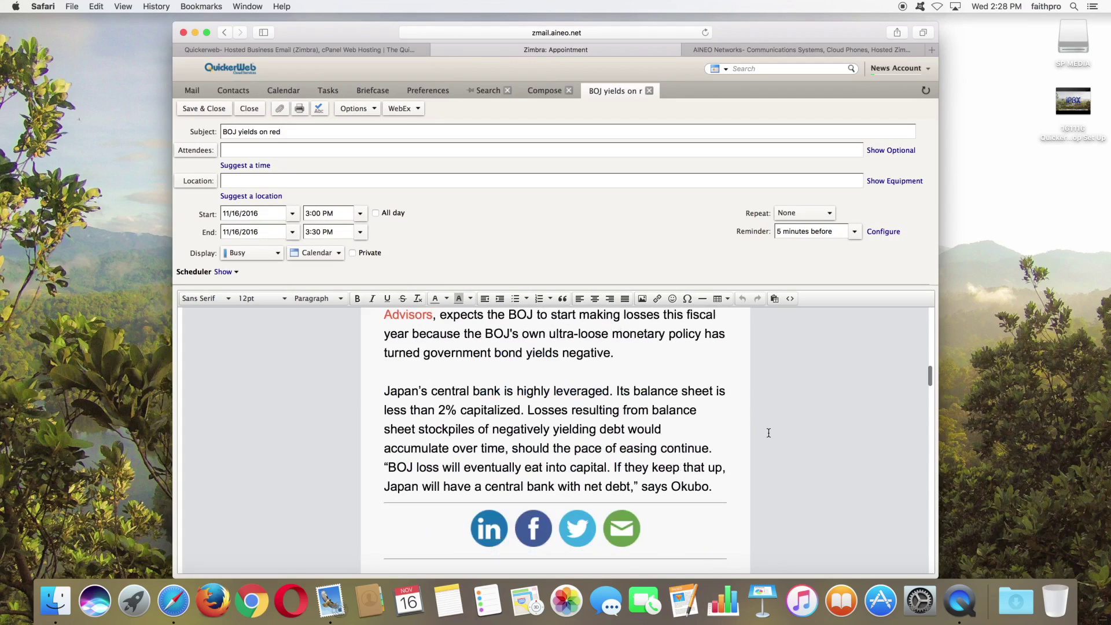
scroll(664, 409, up, 5)
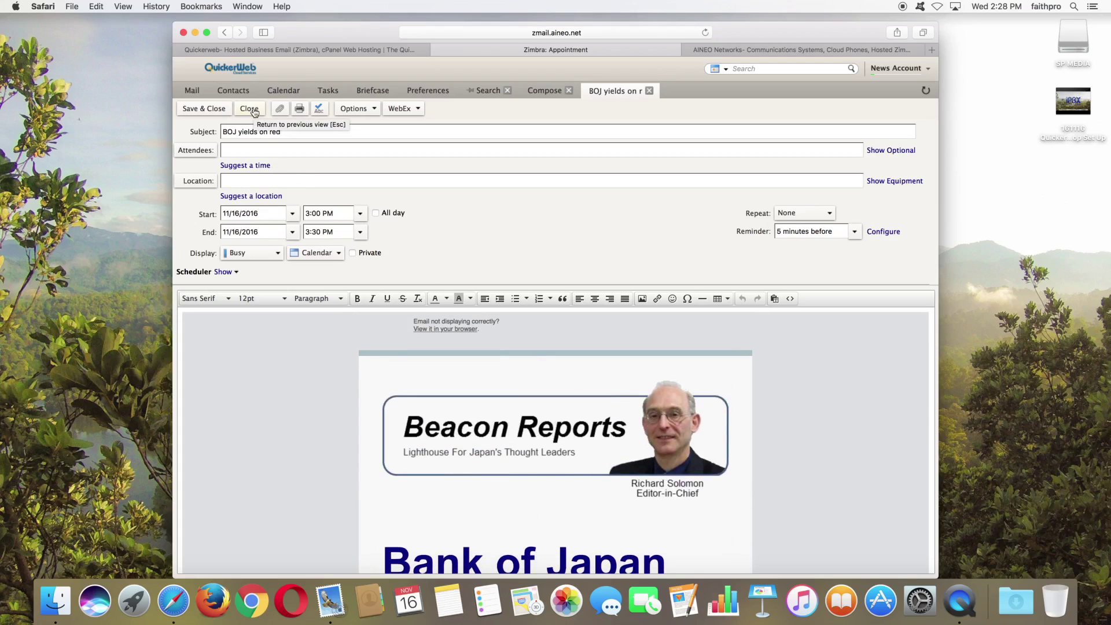
click(250, 109)
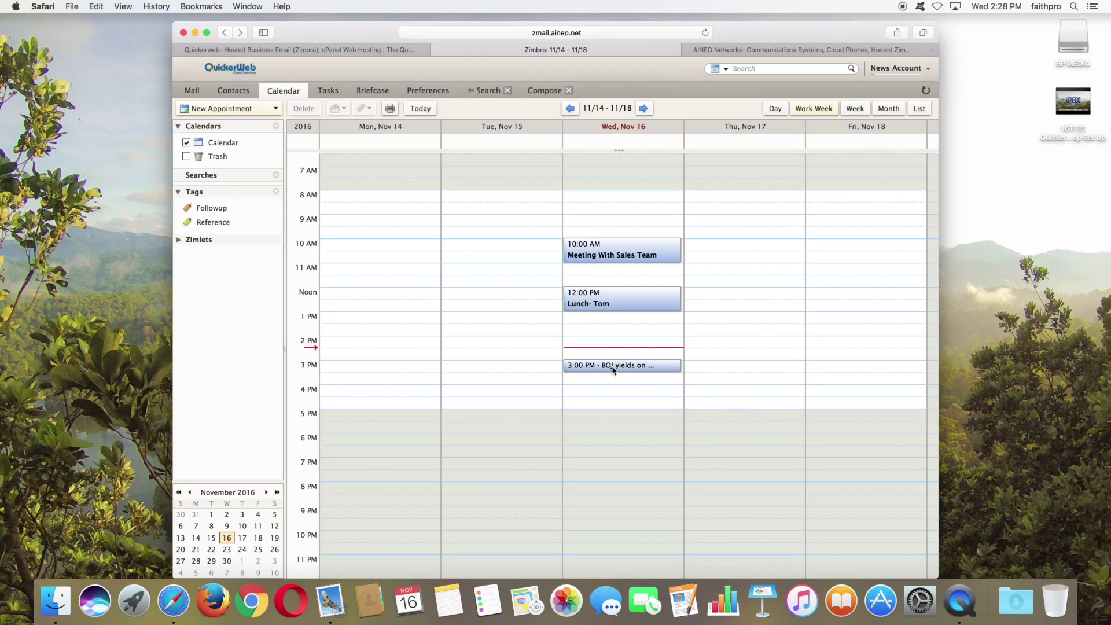
Step: Drag the BOJ appointment to another date and back to Wednesday 3:00 PM, then return to mail
drag(614, 369, 526, 506)
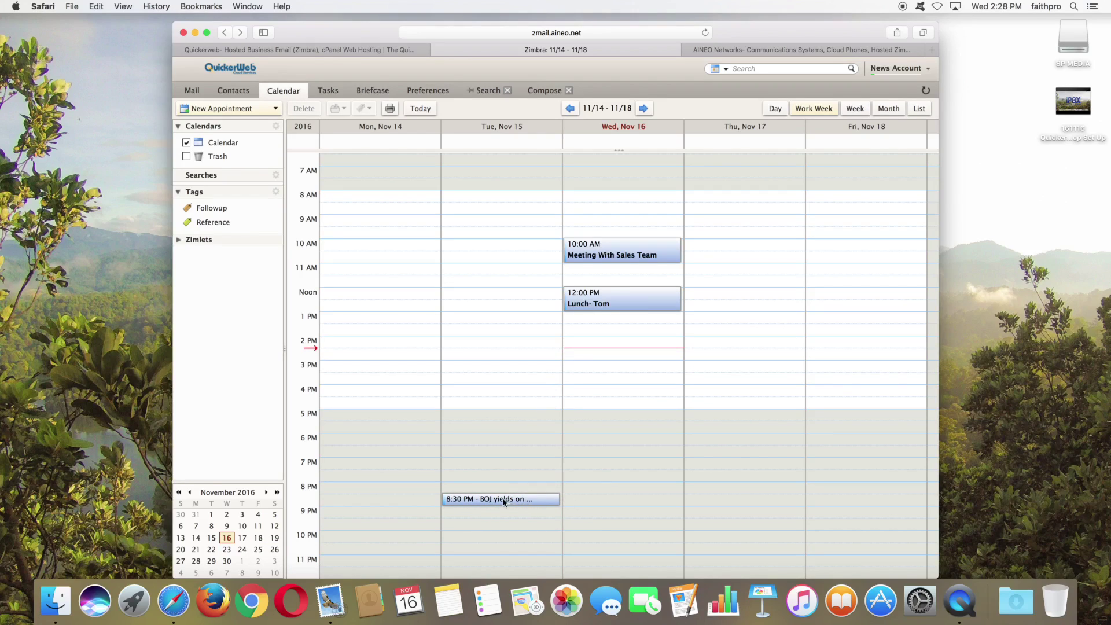
drag(500, 503, 591, 369)
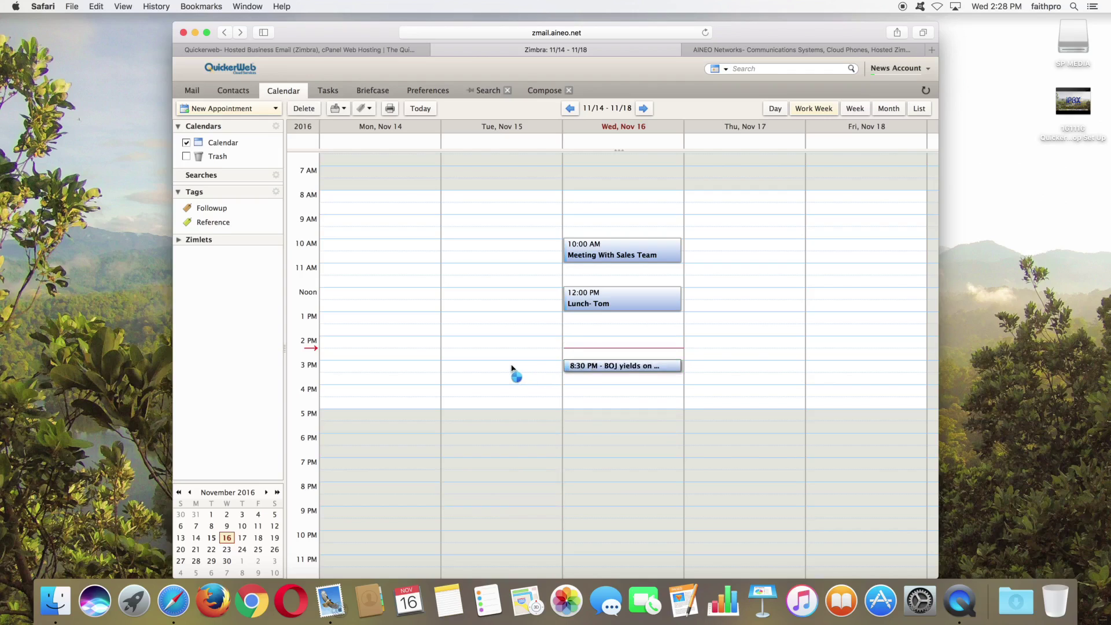
click(192, 90)
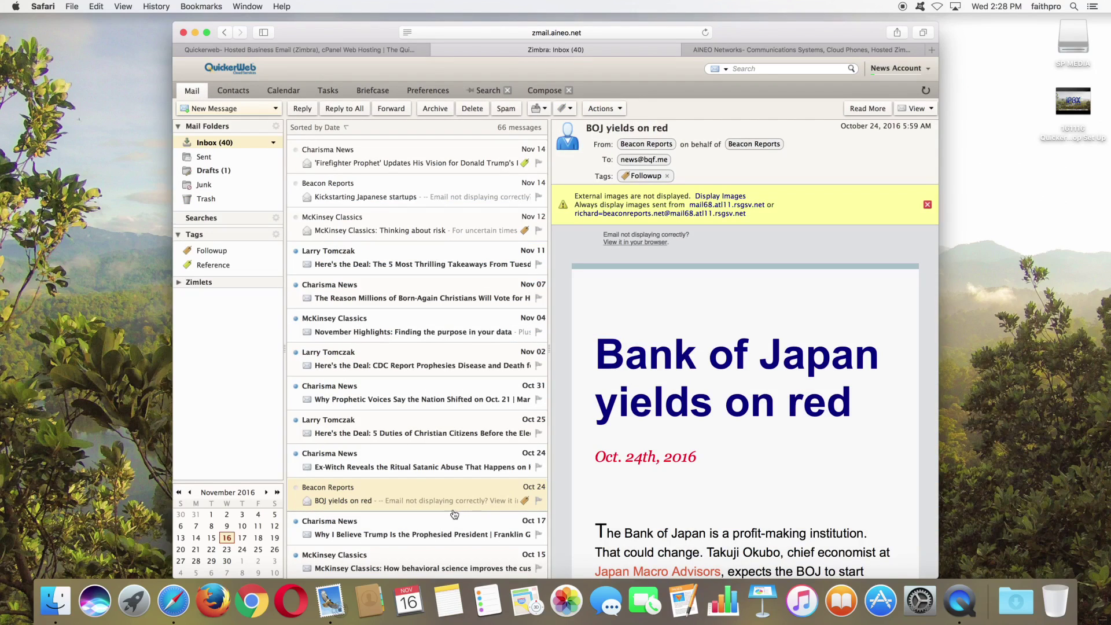
Step: Drop the BOJ email on the mini calendar and save it as a 5:00 PM appointment on 11/18 without attendees
drag(419, 495, 265, 538)
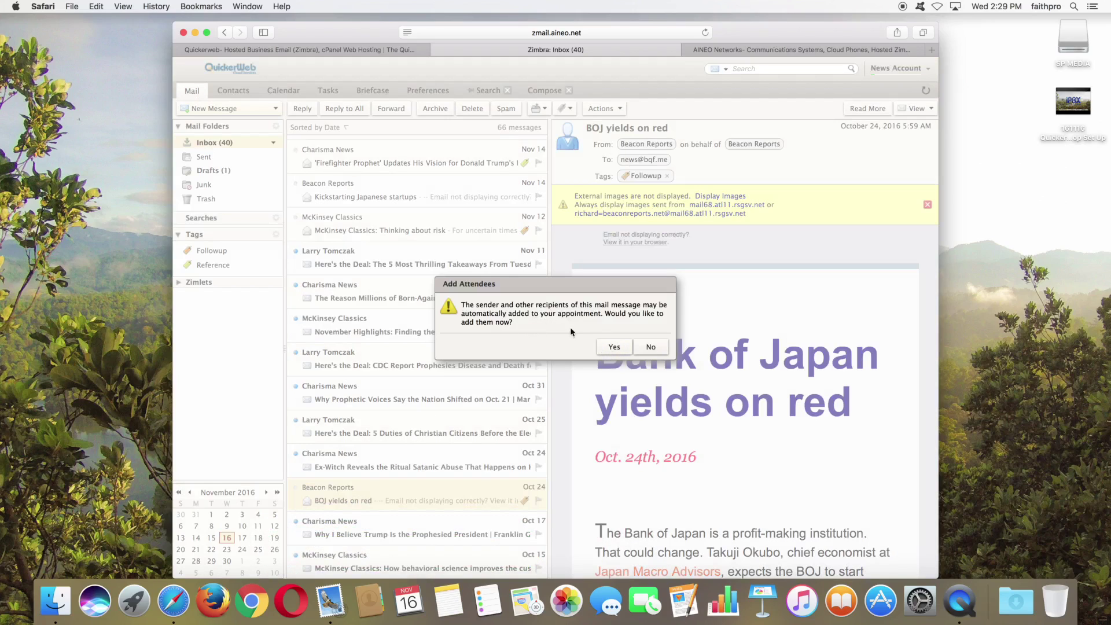
click(606, 349)
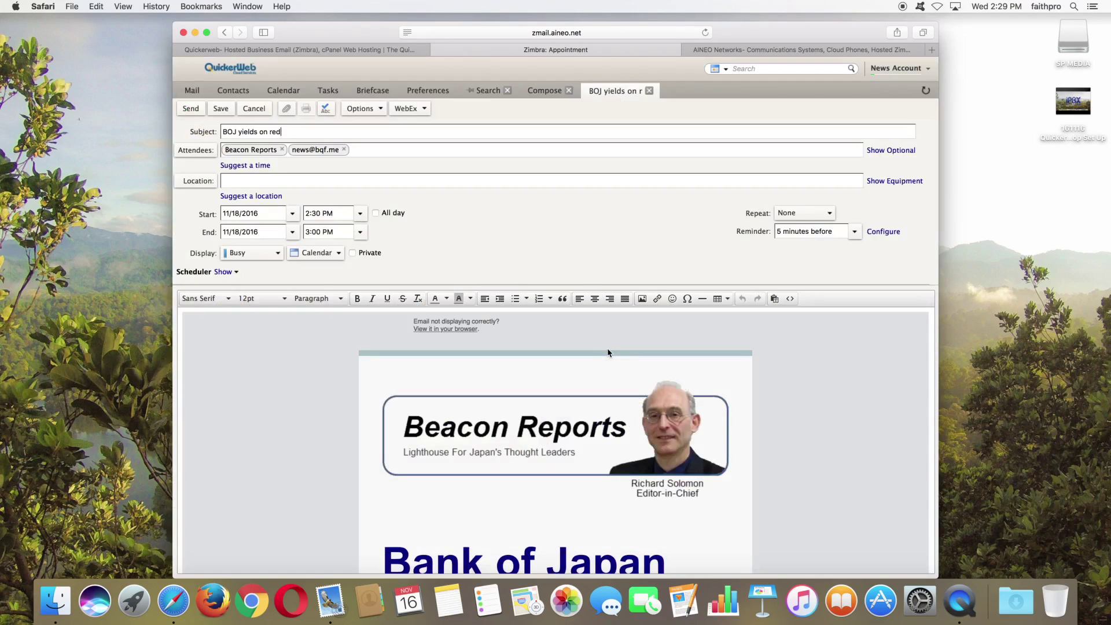
click(344, 150)
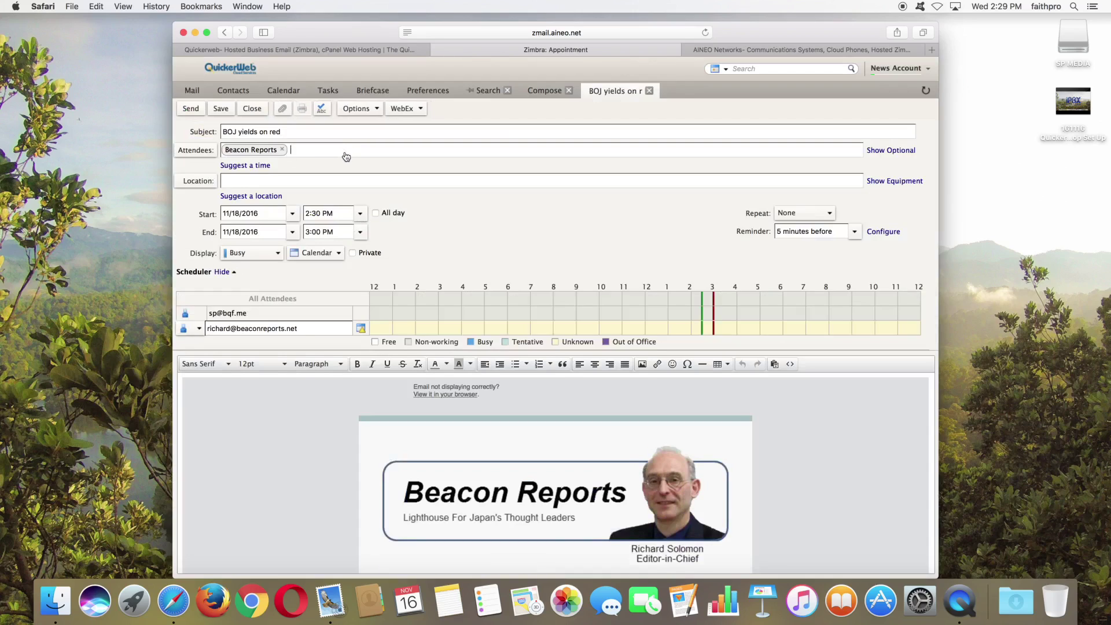
click(292, 215)
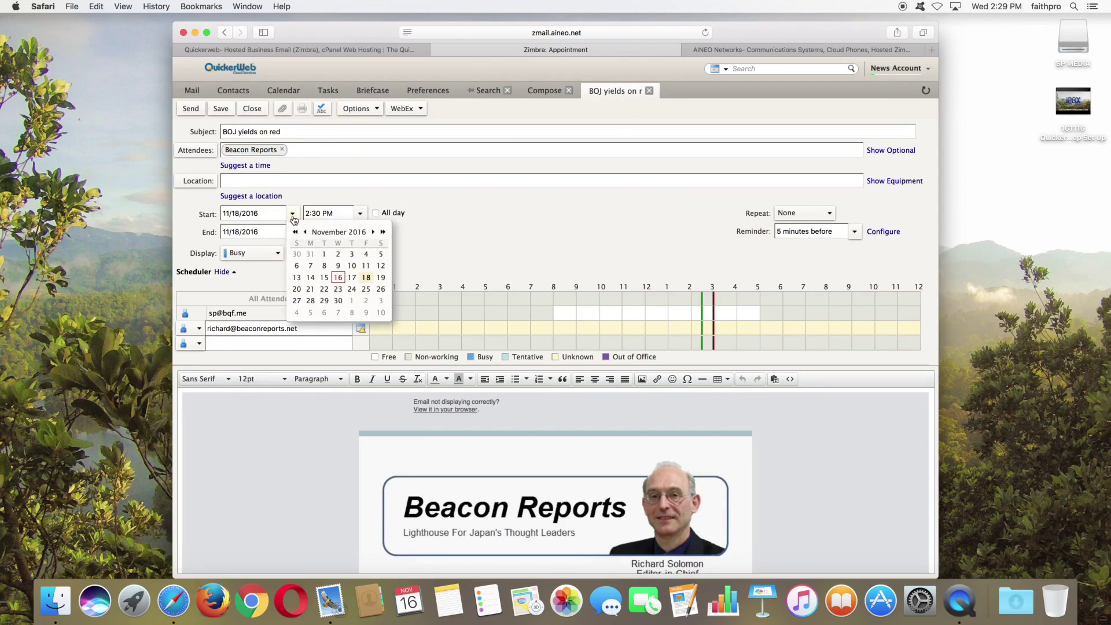
click(338, 194)
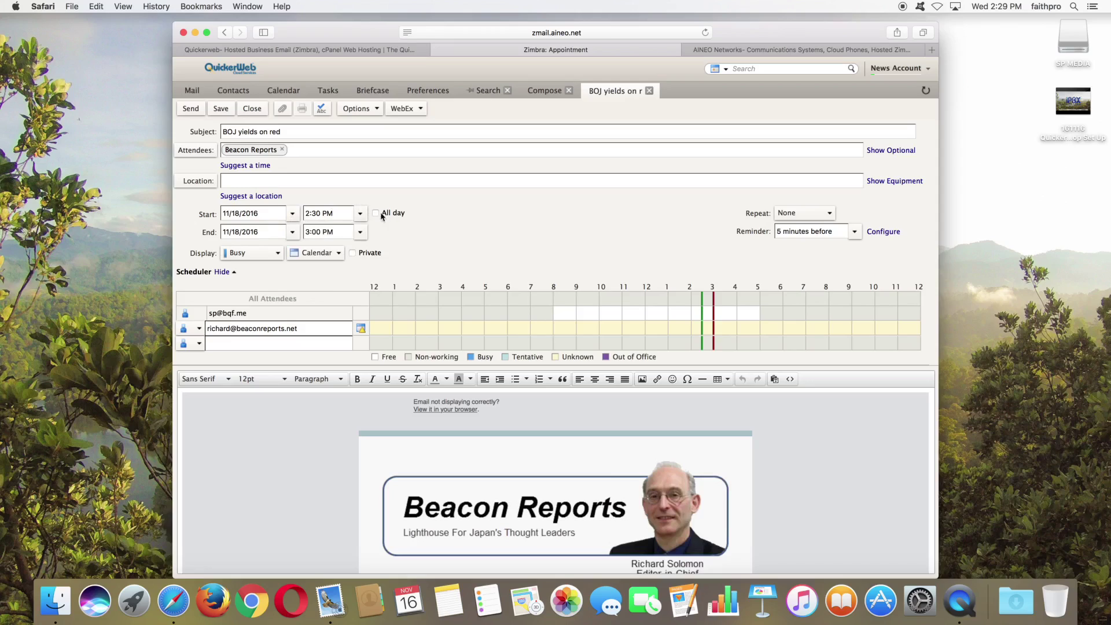
click(361, 215)
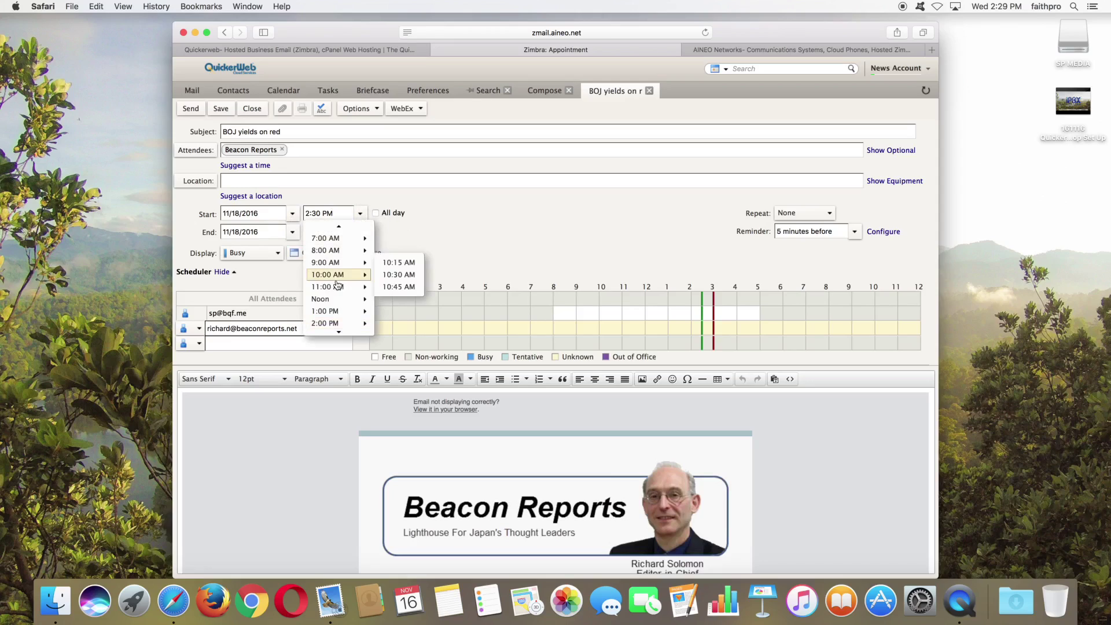
scroll(336, 284, down, 5)
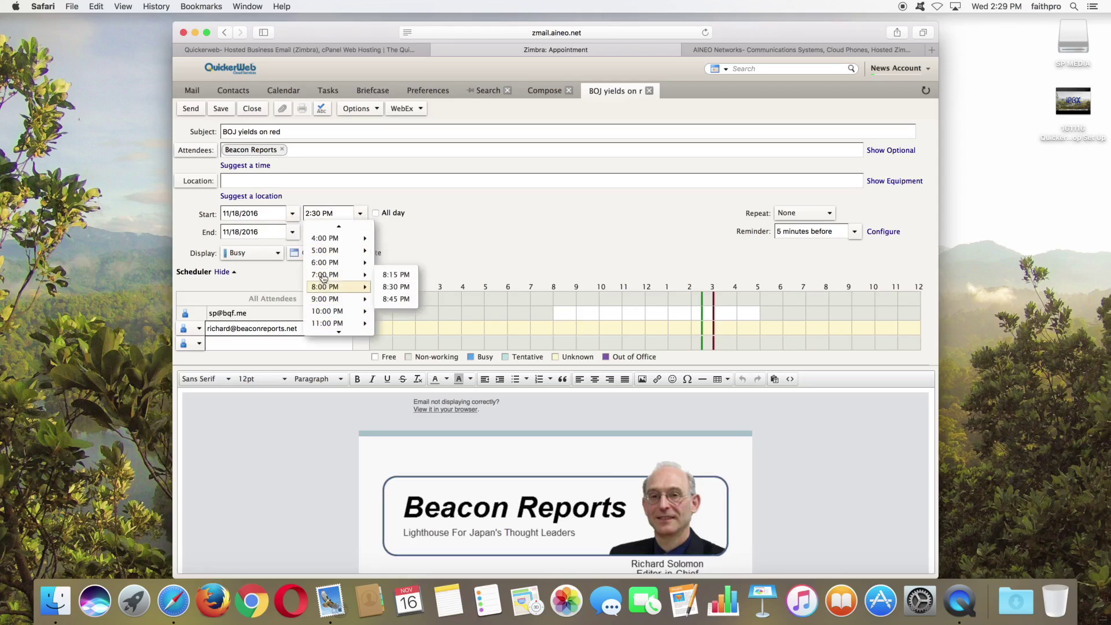
mouse_move(321, 264)
click(322, 251)
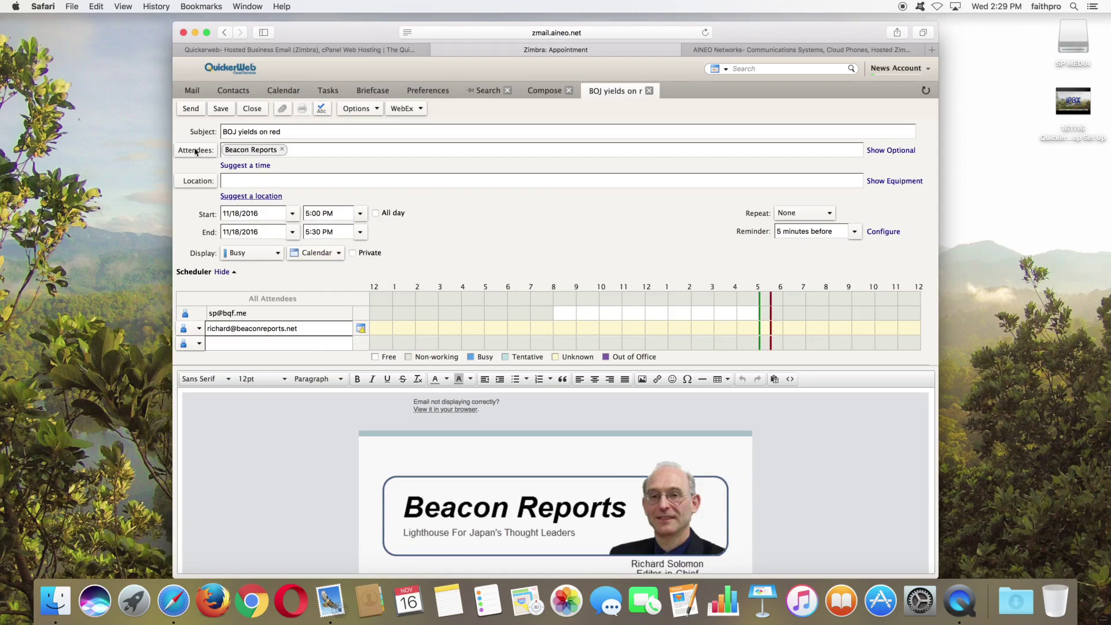
click(283, 151)
click(206, 109)
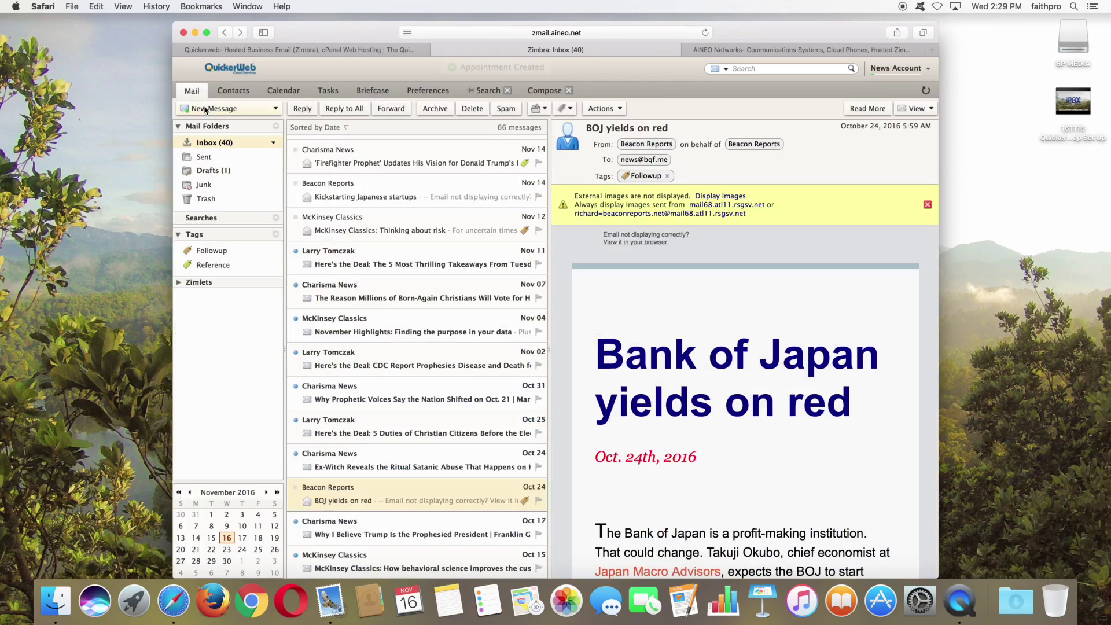
click(283, 91)
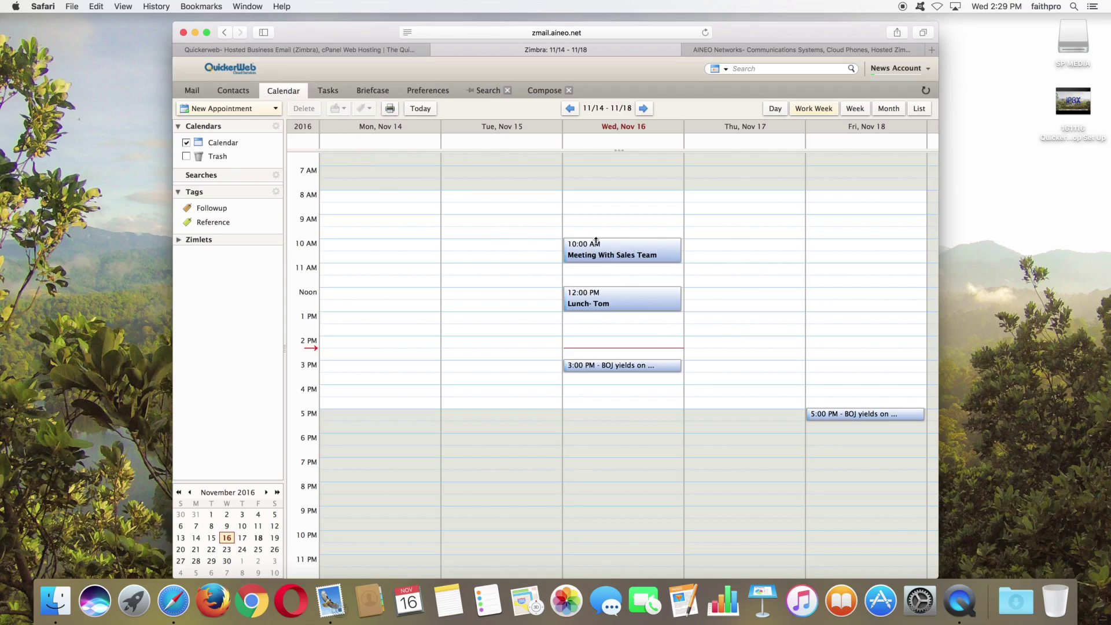
Step: Change the Calendar's colour from Blue to Yellow in its properties
right_click(200, 151)
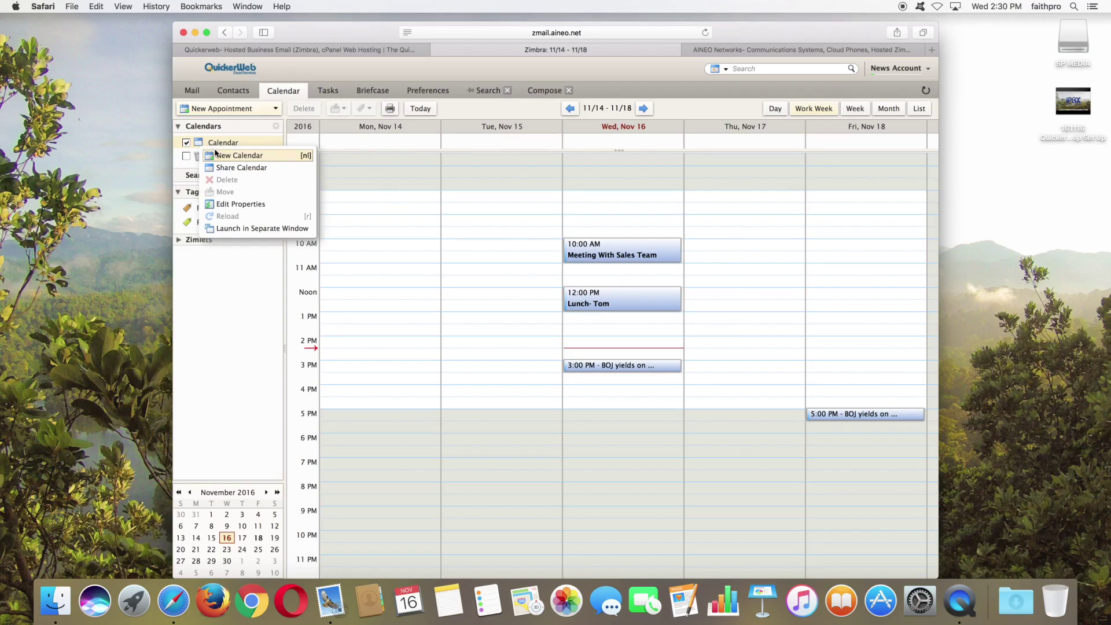
click(239, 206)
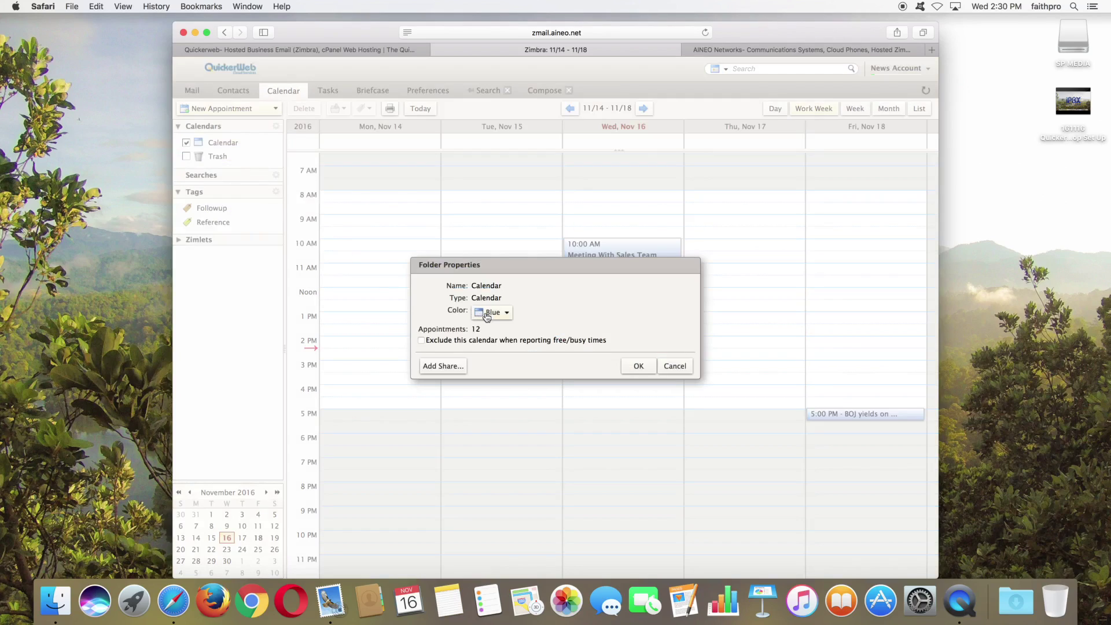
click(490, 313)
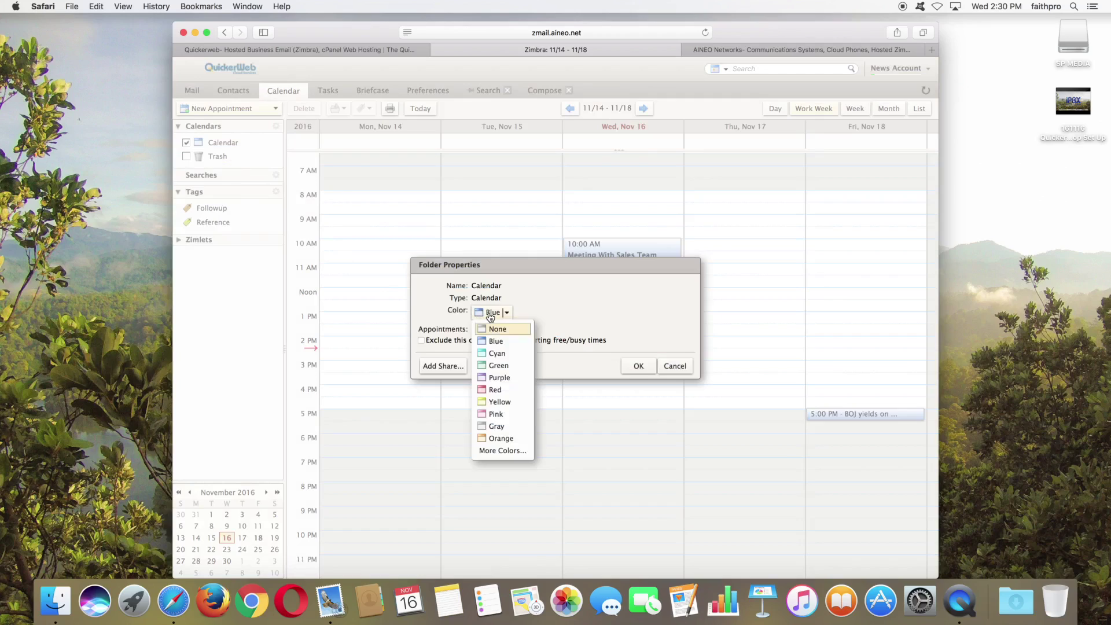
click(494, 402)
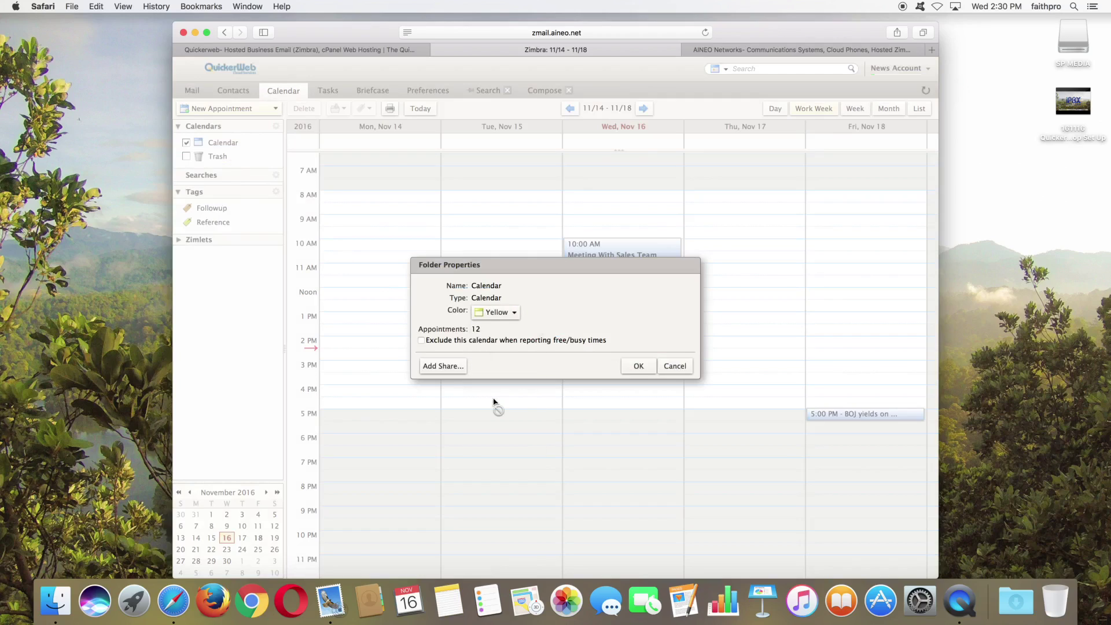
click(635, 367)
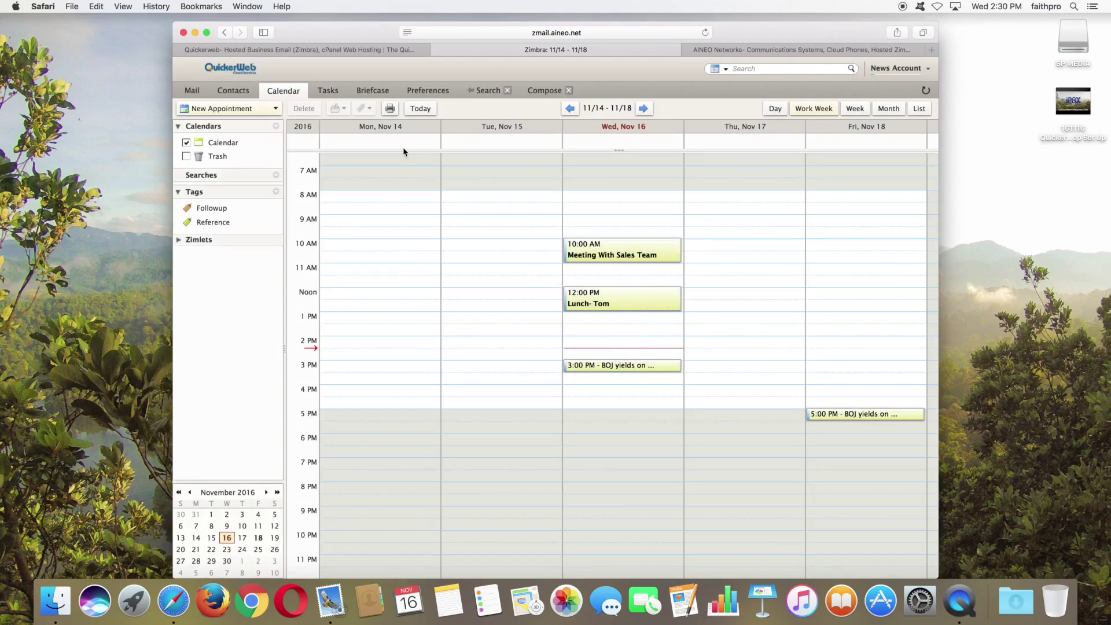
Step: In week view, create an 'Off' appointment on Saturday Nov 19 from 10:00 AM to 3:00 PM
click(855, 111)
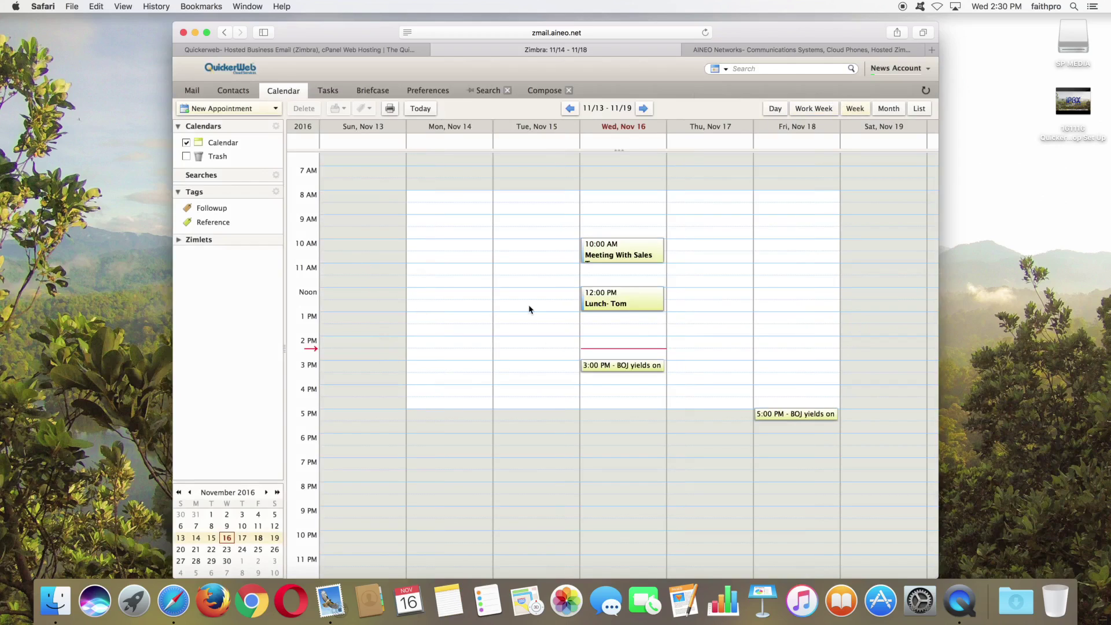
double_click(858, 250)
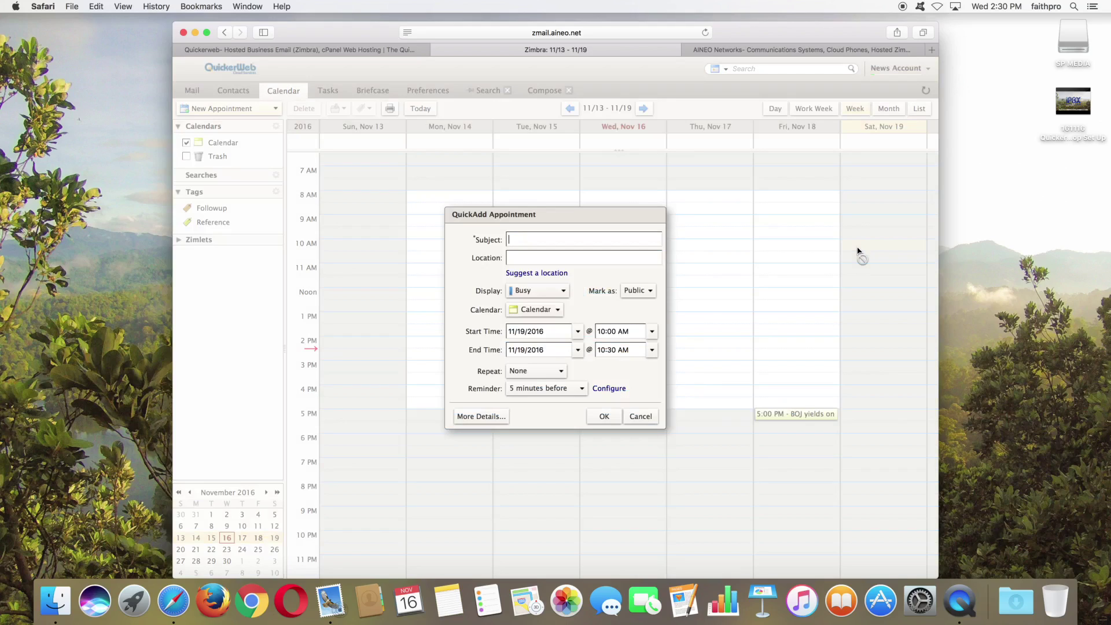
text(Of)
click(652, 352)
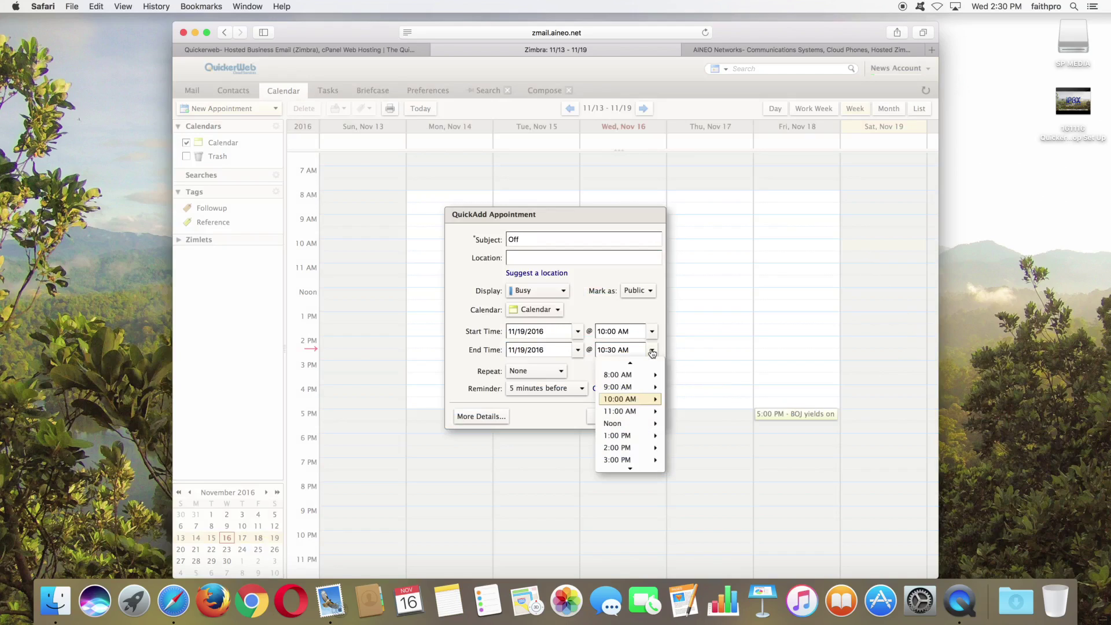
click(620, 462)
click(613, 421)
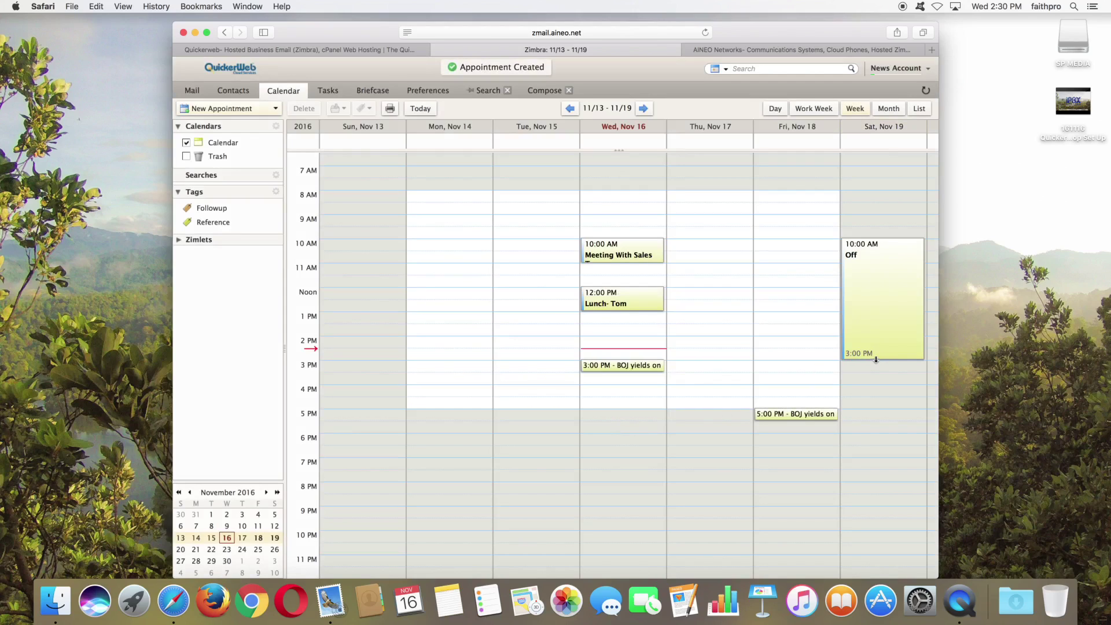
Step: Extend the Off appointment to end at 5:00 PM, discarding an accidental second appointment
drag(877, 359, 874, 410)
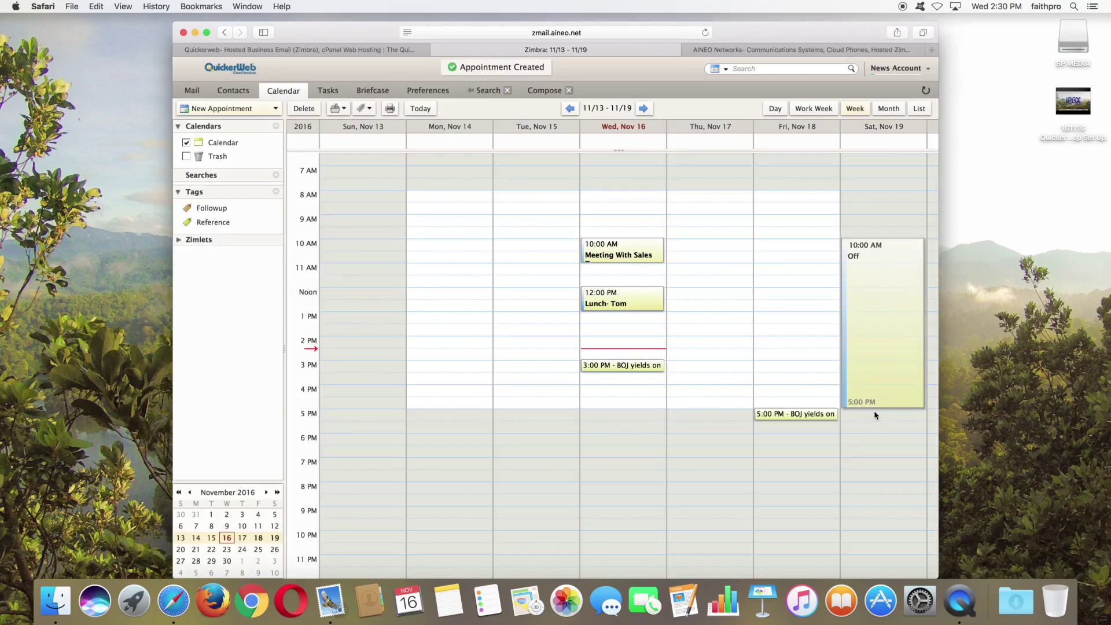
double_click(896, 476)
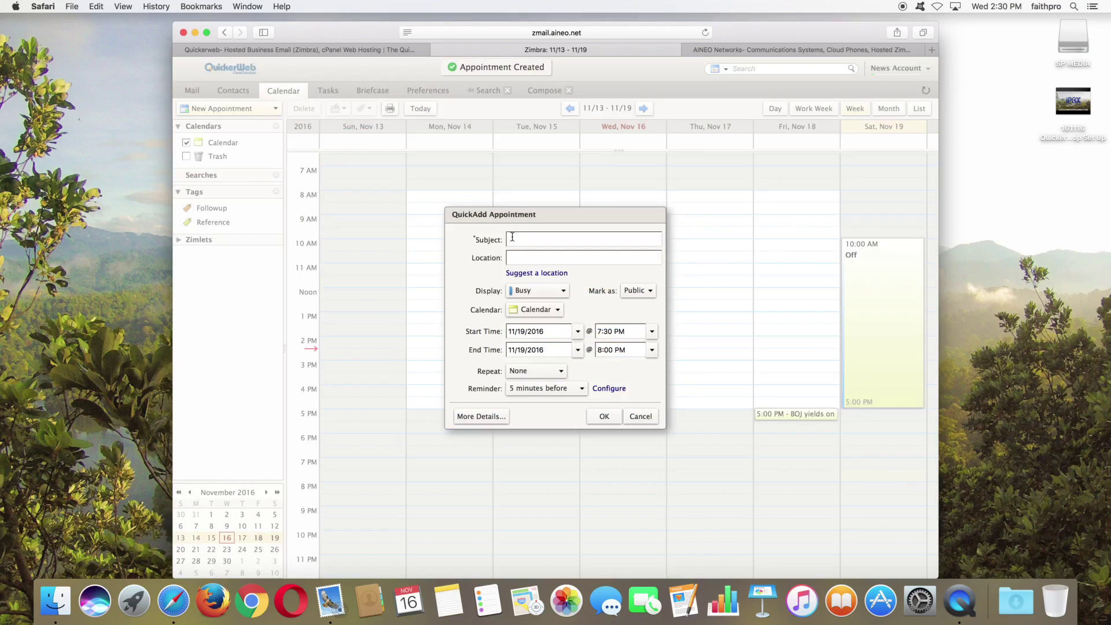
click(640, 417)
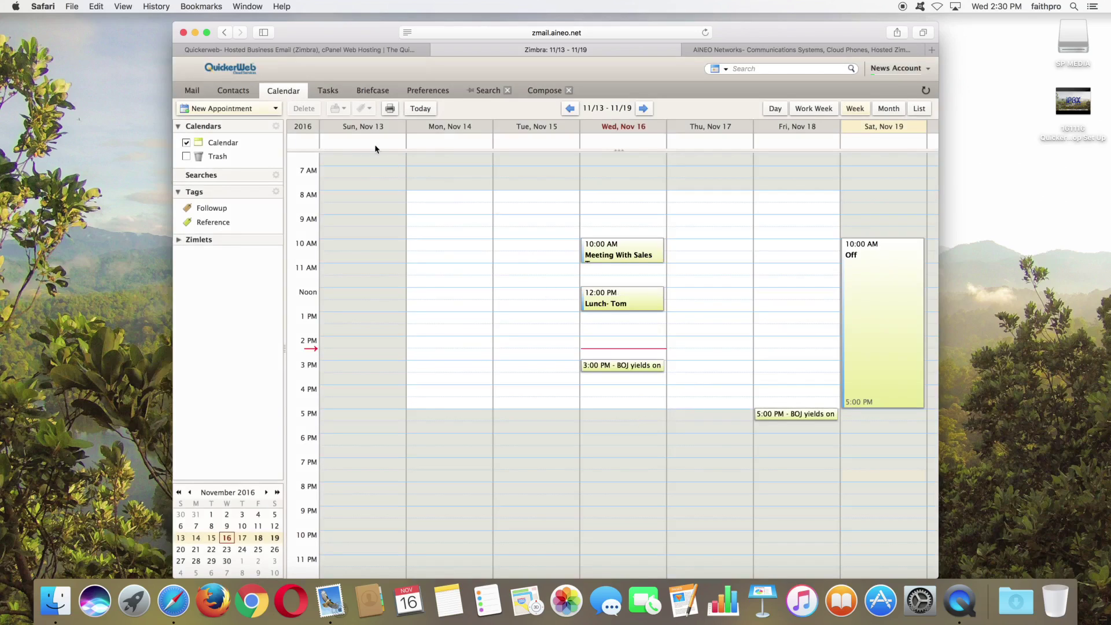
Step: Add the task 'Write report on internet' in Tasks and open it for editing
click(331, 95)
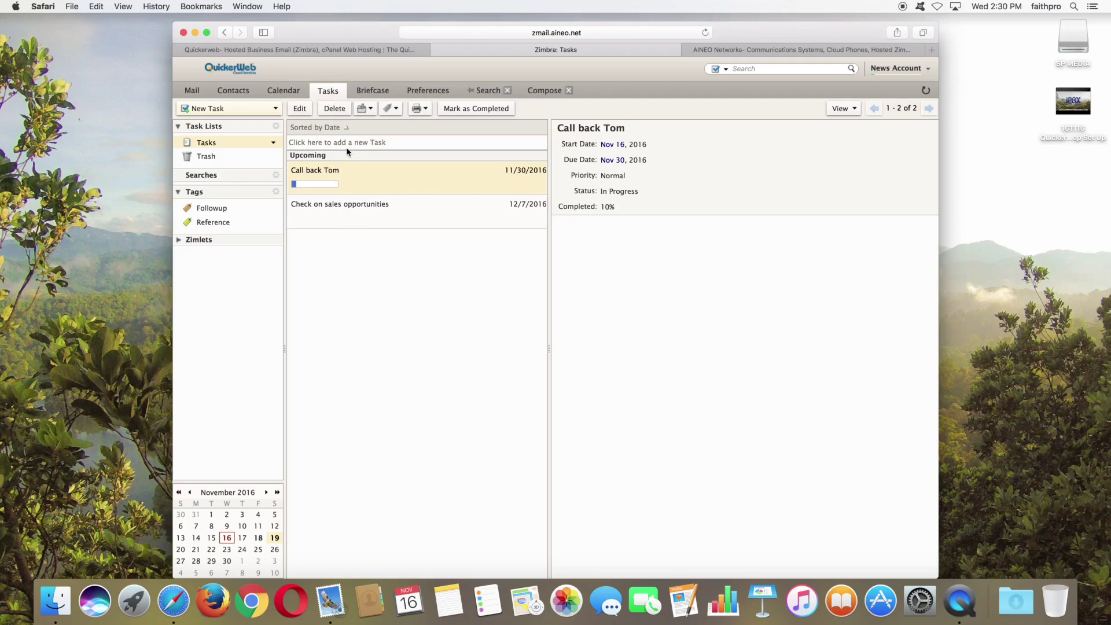
click(322, 142)
text(Write report on)
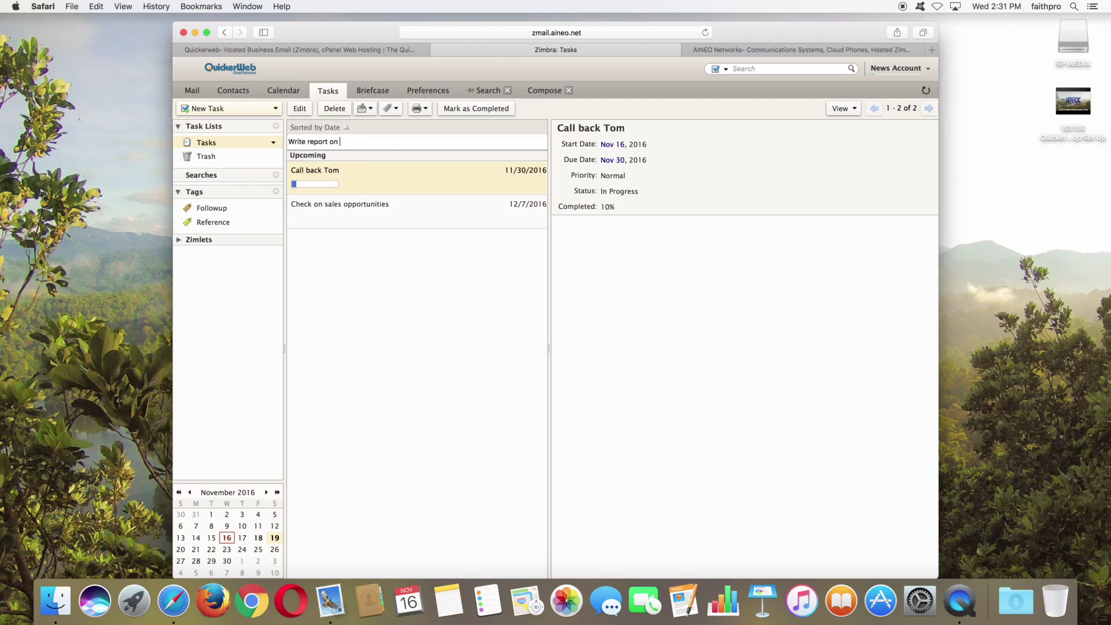
text( internet)
key(Return)
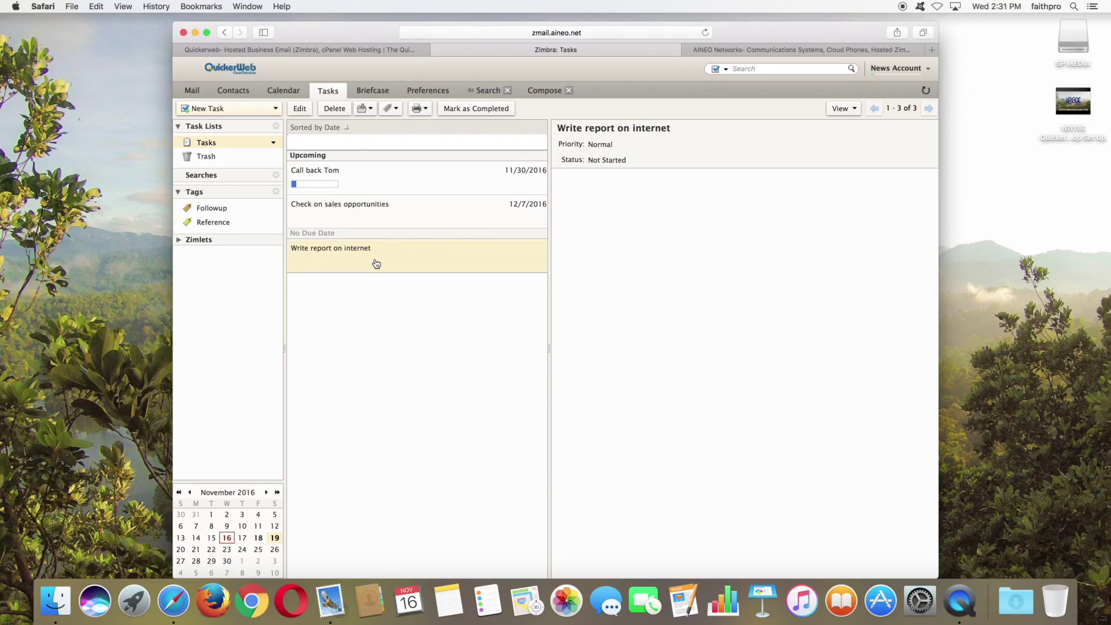
double_click(376, 264)
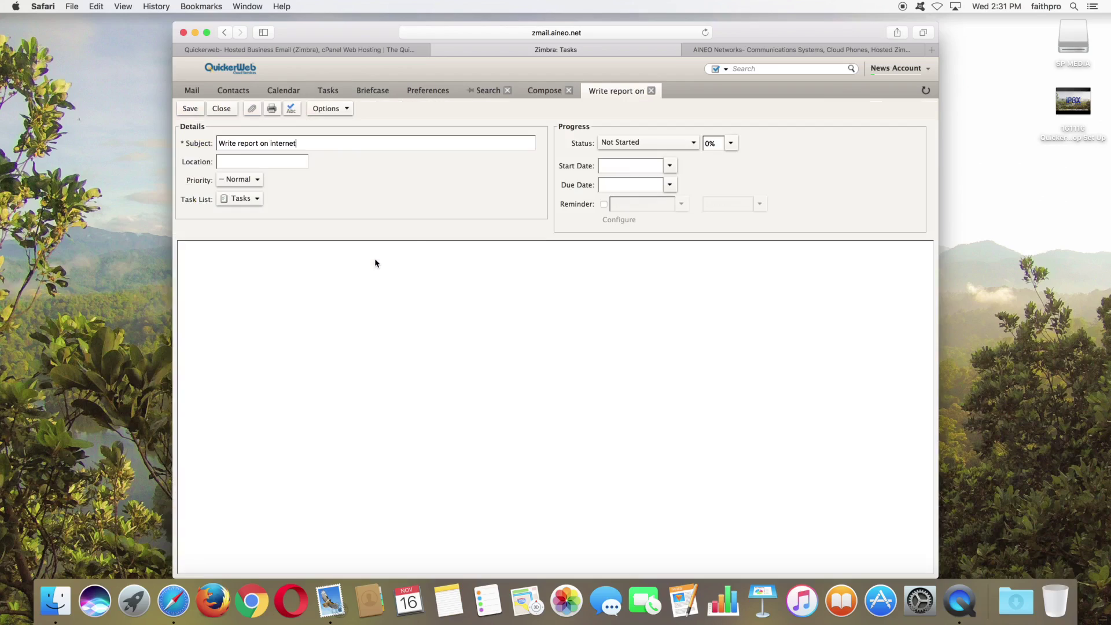
Step: Set the task's start date to Jan 4, 2017 and due date to Feb 9, 2017
click(670, 166)
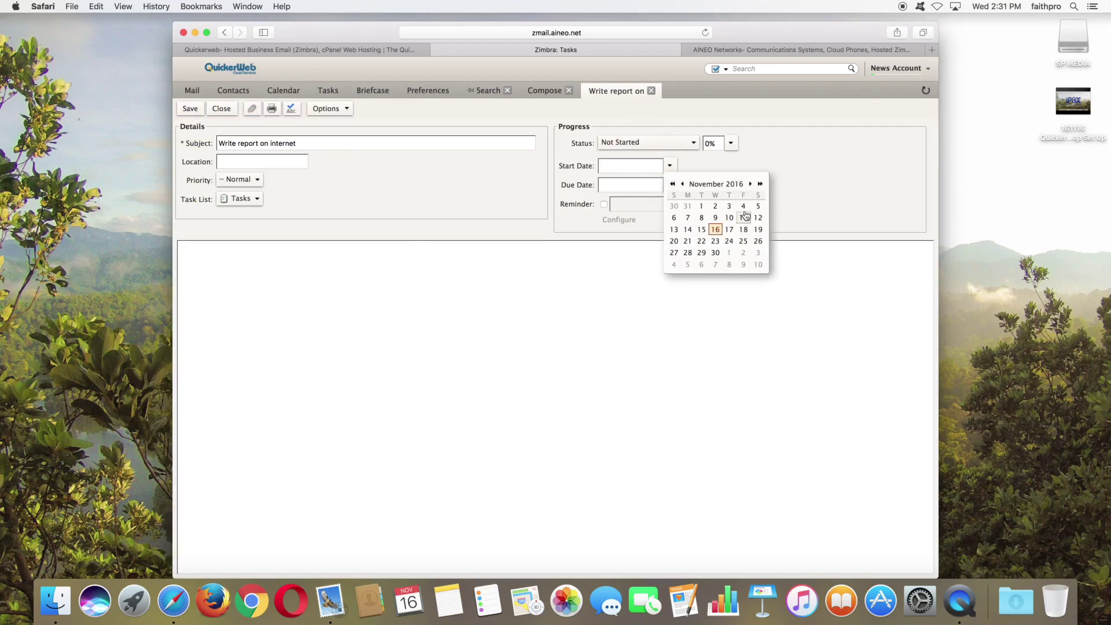
click(750, 183)
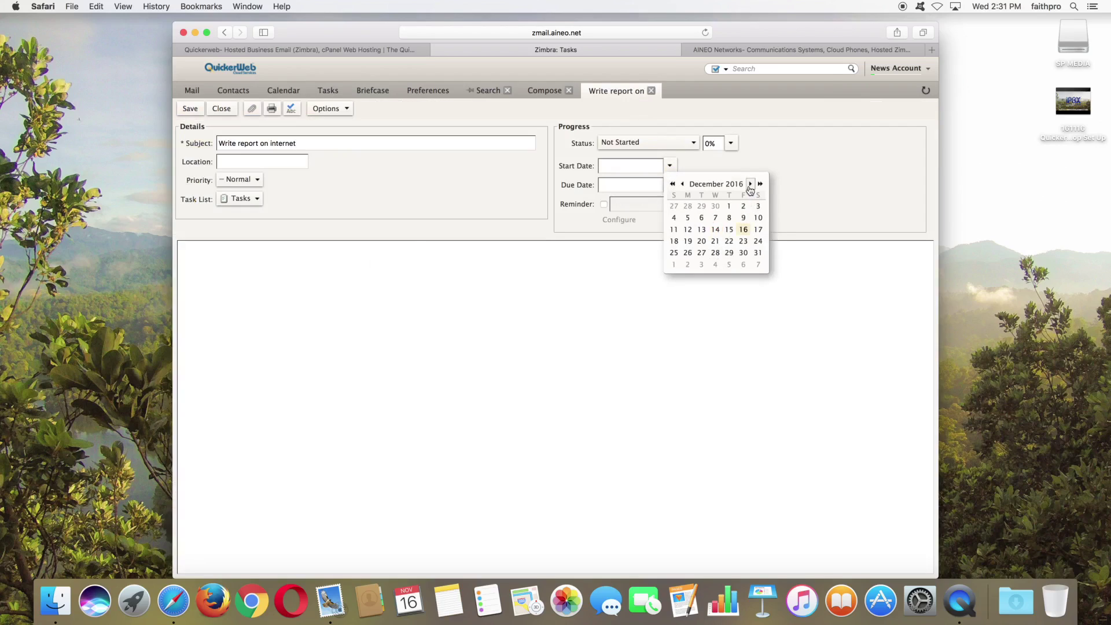
click(716, 265)
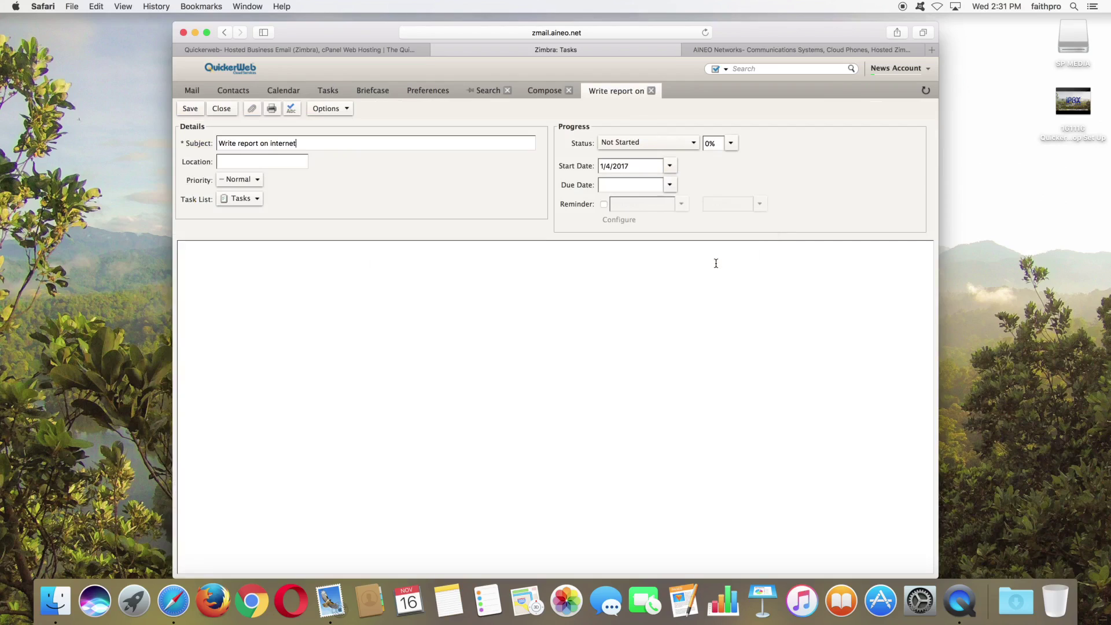
click(670, 185)
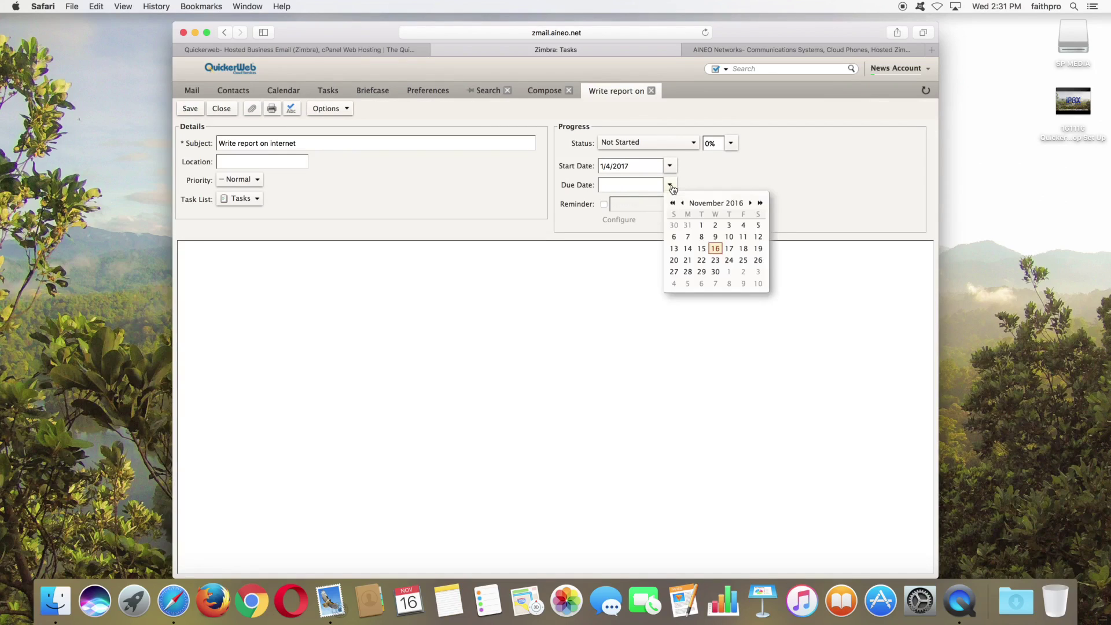
click(750, 203)
click(750, 203)
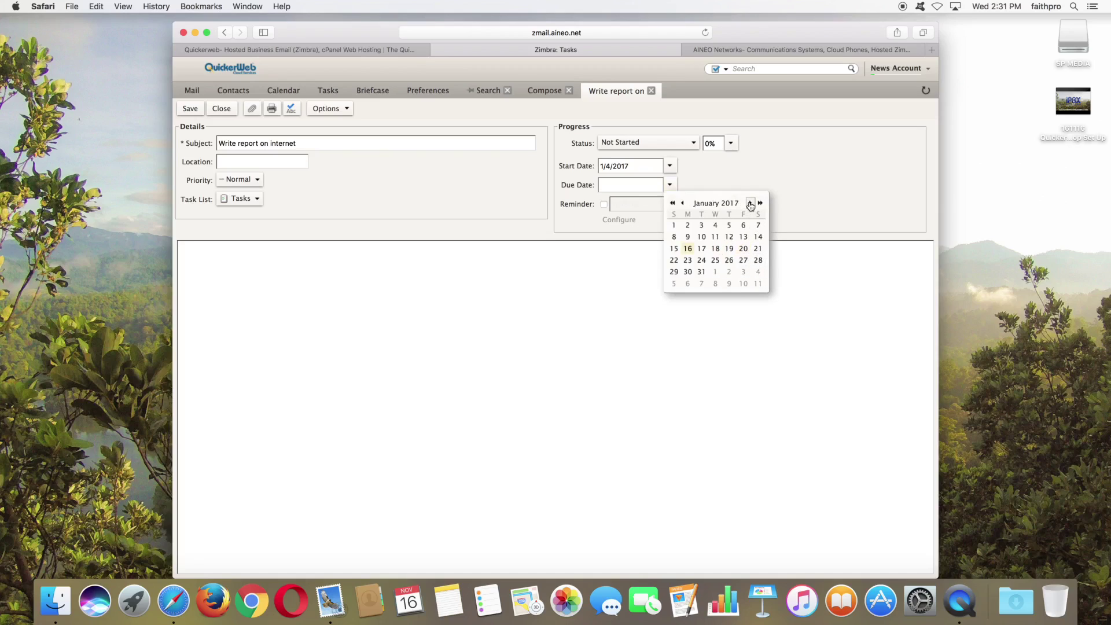
click(729, 284)
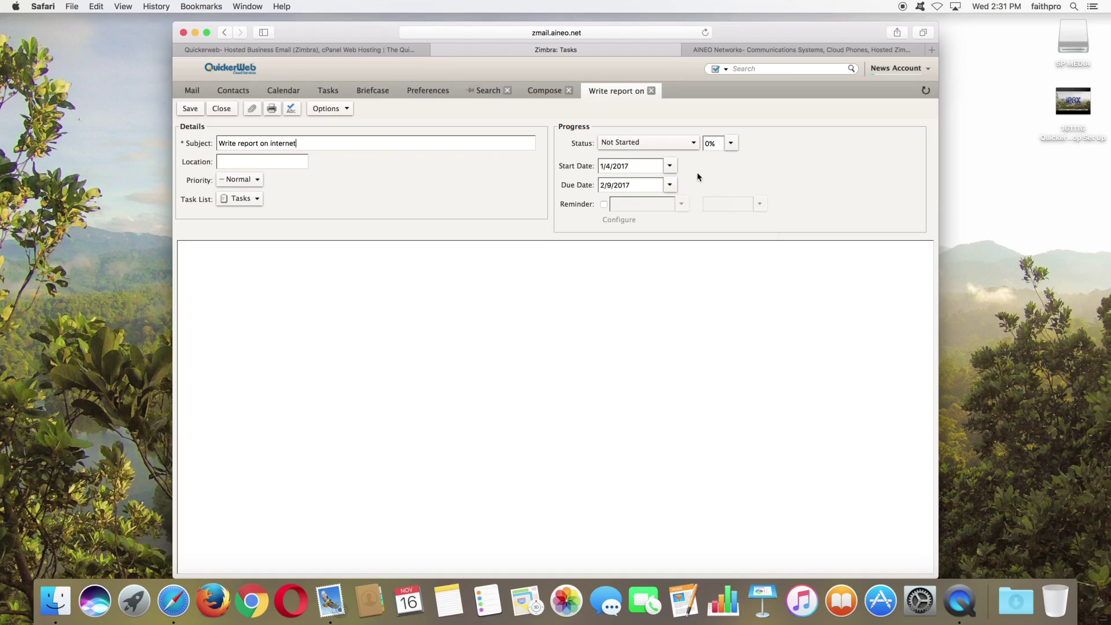
Step: Mark the task In Progress at 10% complete, keep it in Tasks, and save
click(684, 144)
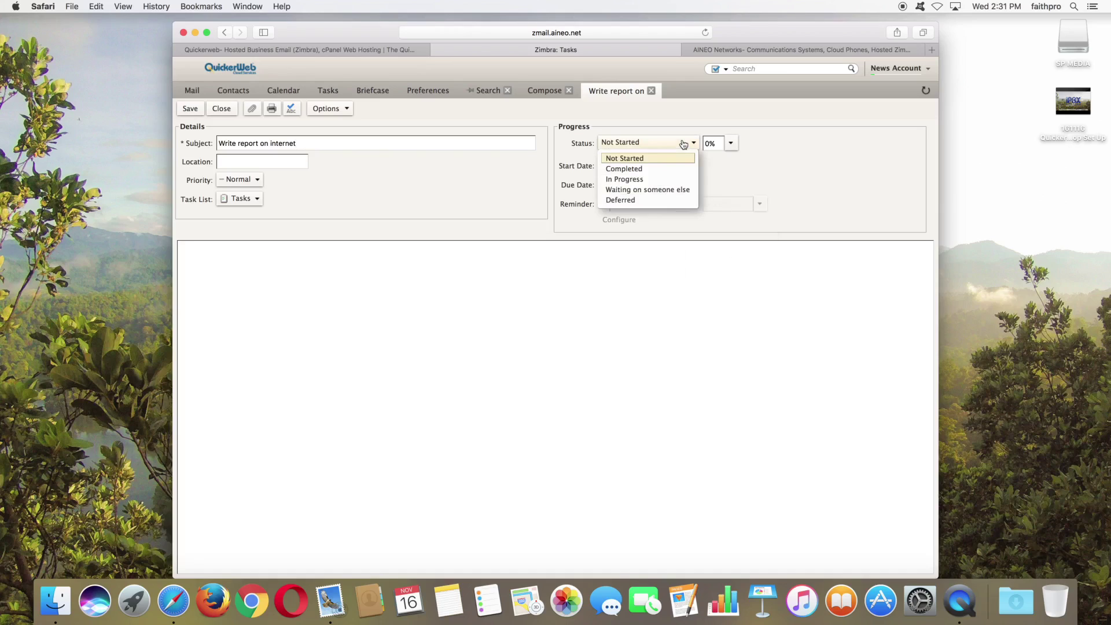
click(645, 179)
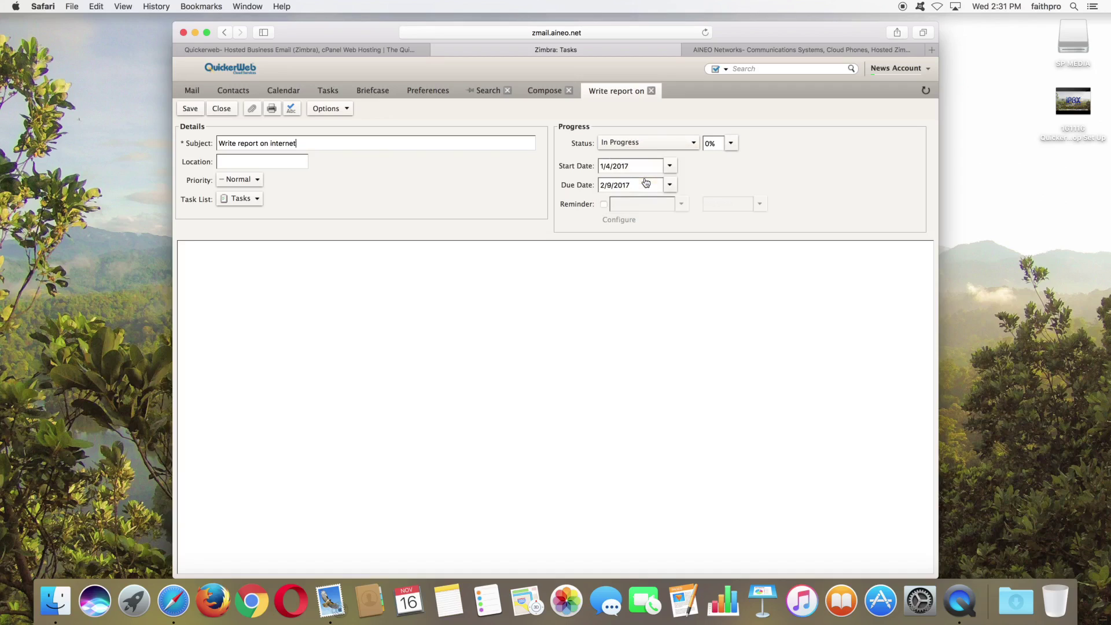
click(731, 145)
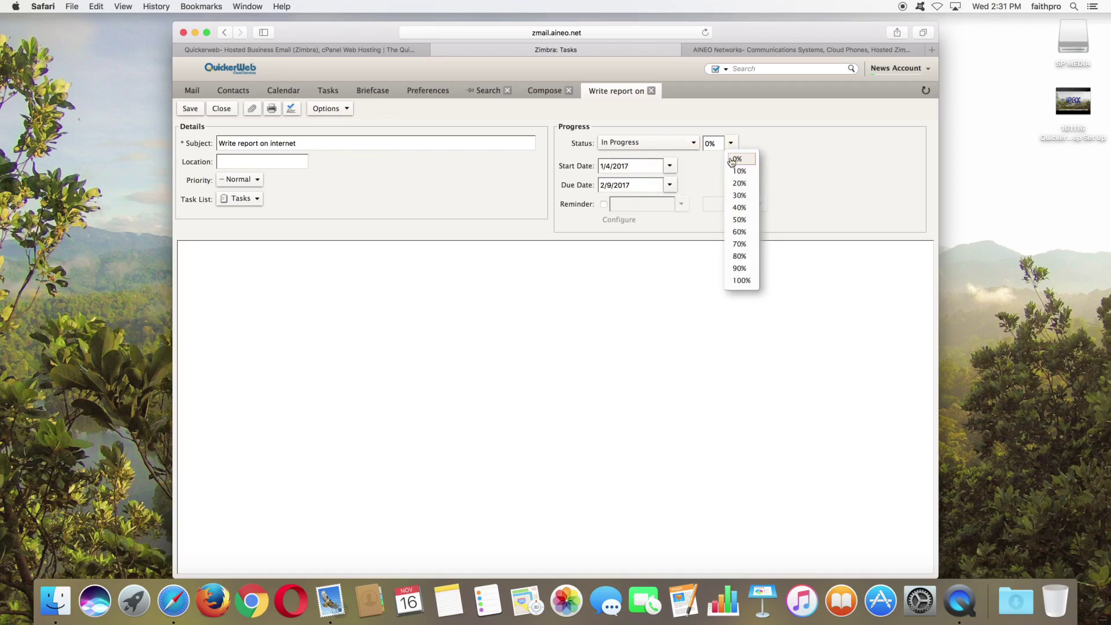
click(737, 173)
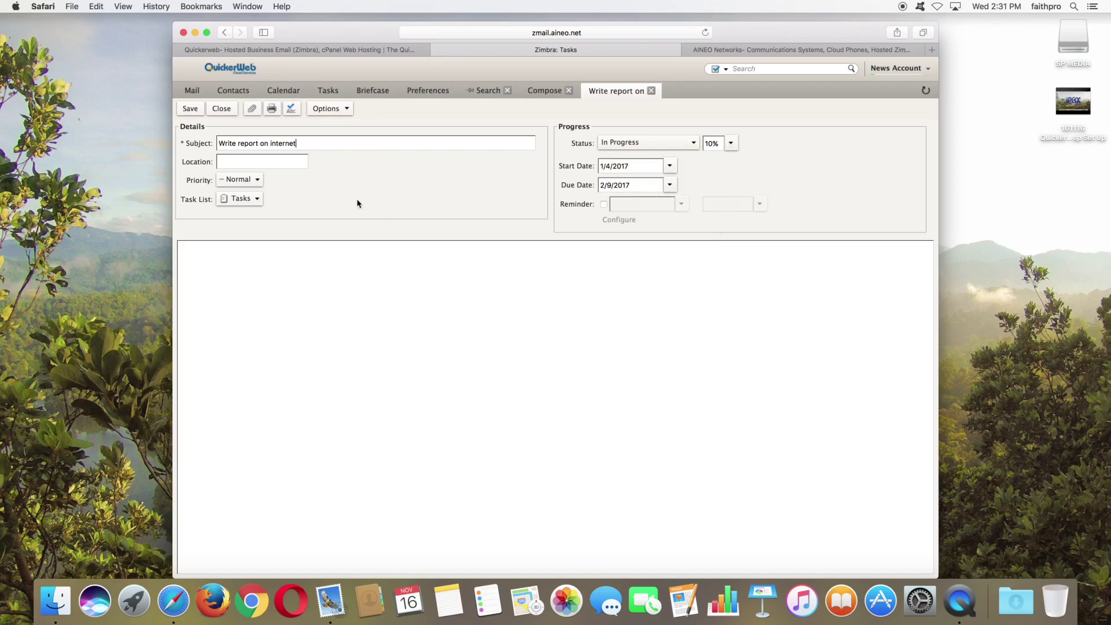
click(257, 200)
click(257, 202)
click(191, 110)
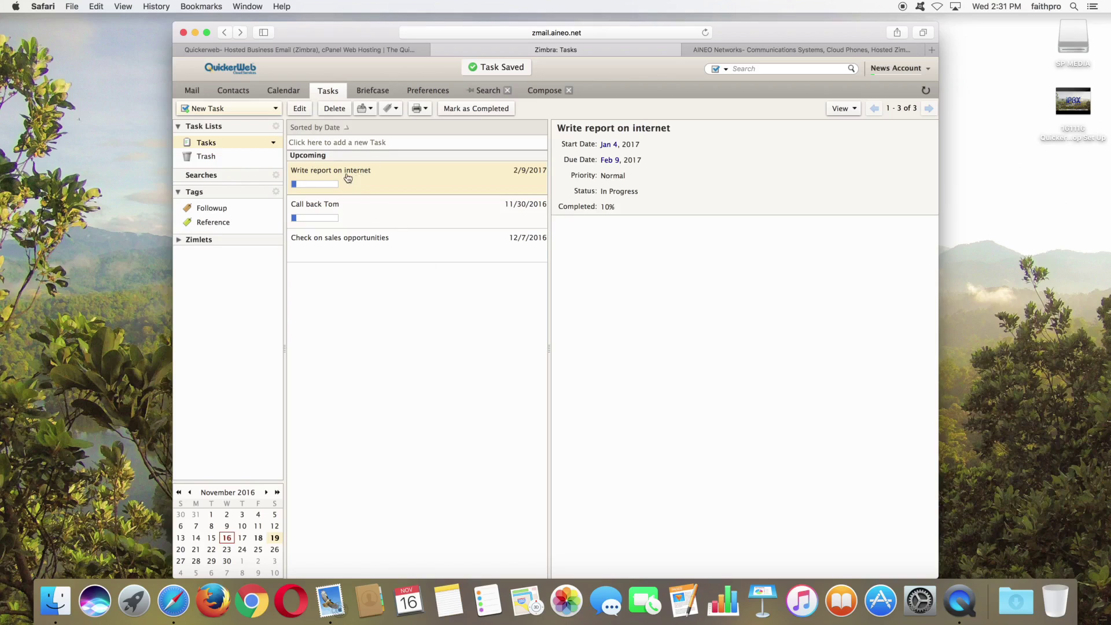
Step: Create a task from the 'BOJ yields on red' inbox message
click(192, 91)
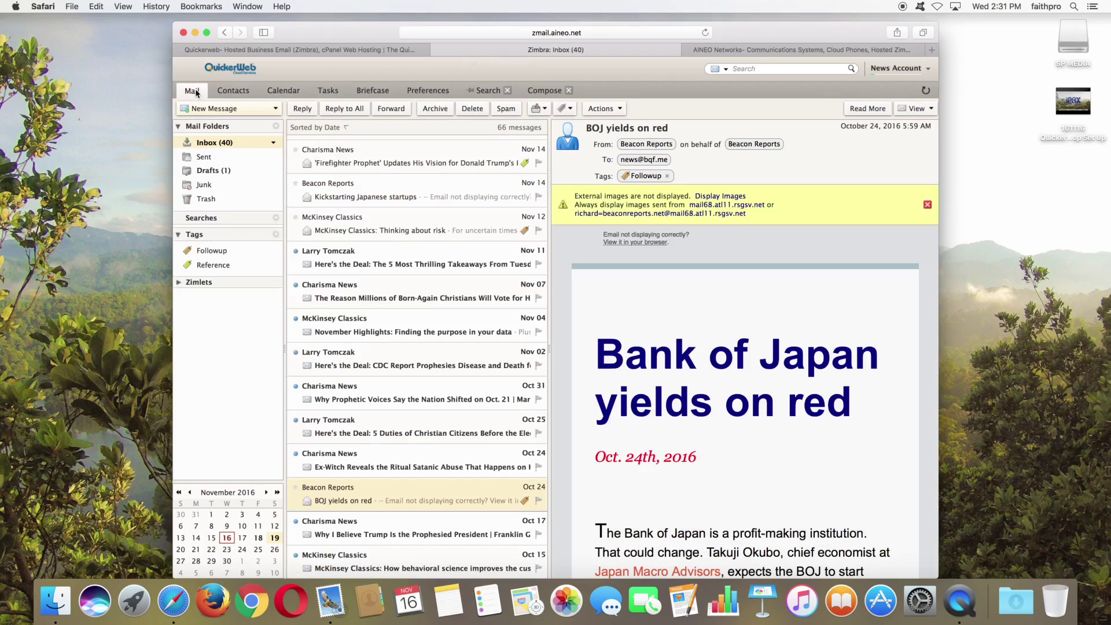
right_click(413, 501)
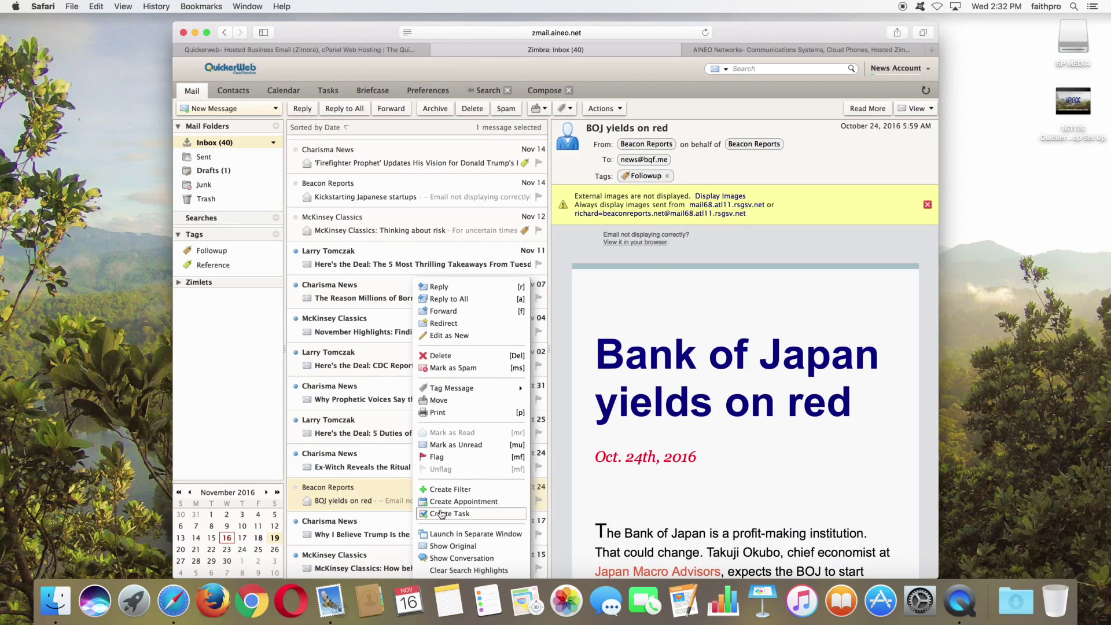
click(441, 512)
Step: Prefix the task subject with 'Contact Beacon-', save it, and view the Briefcase files
click(285, 144)
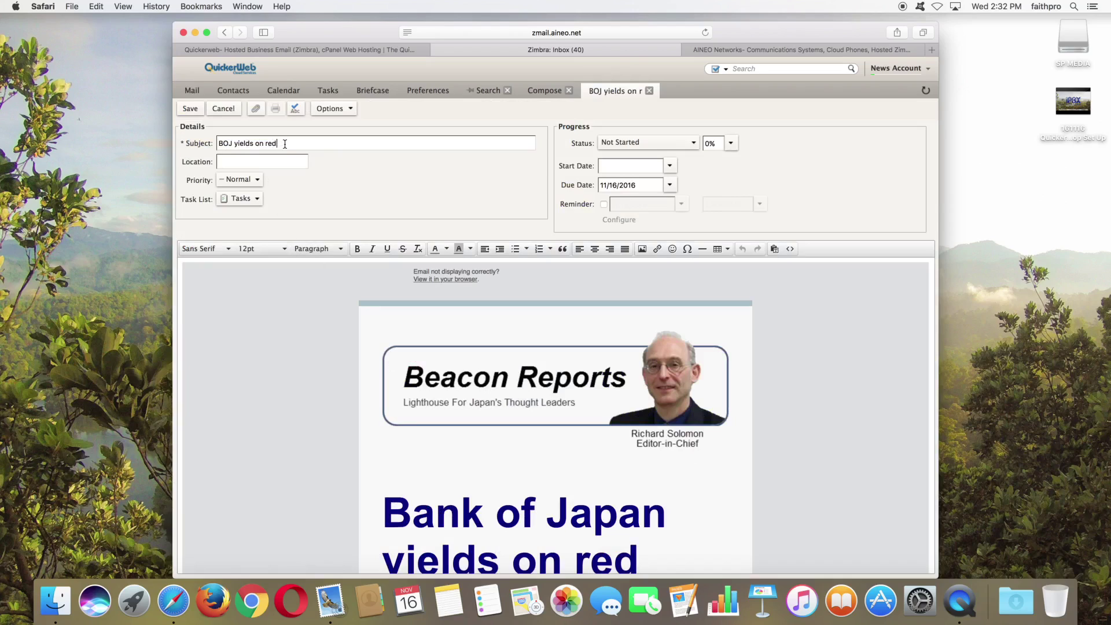
click(220, 143)
text(Contacts)
key(BackSpace)
key(BackSpace)
text(Beacon-)
click(191, 109)
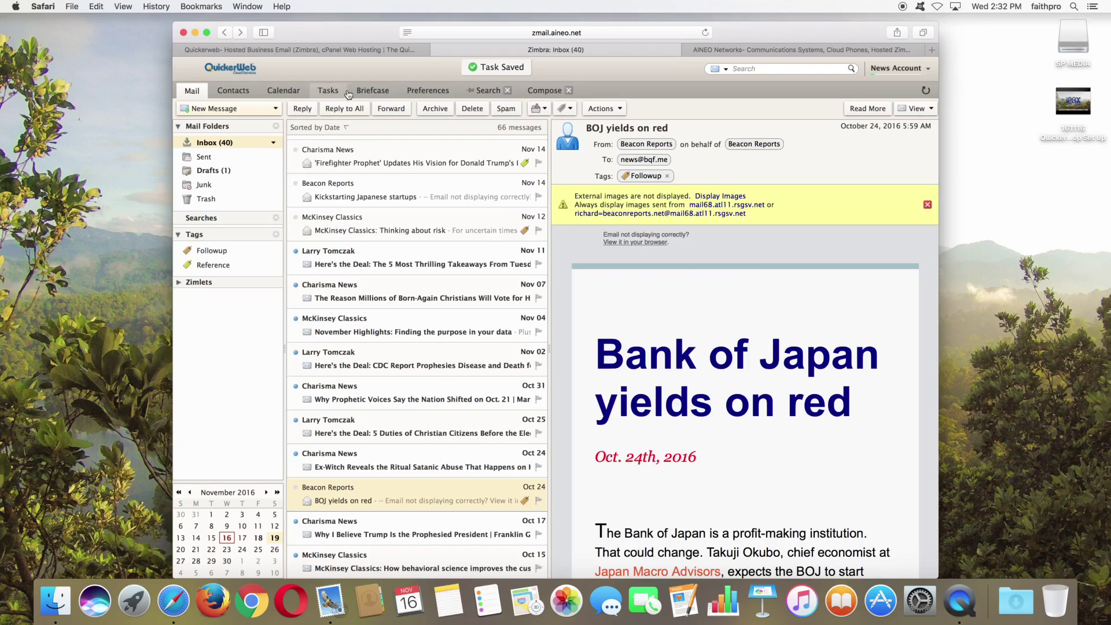
click(370, 95)
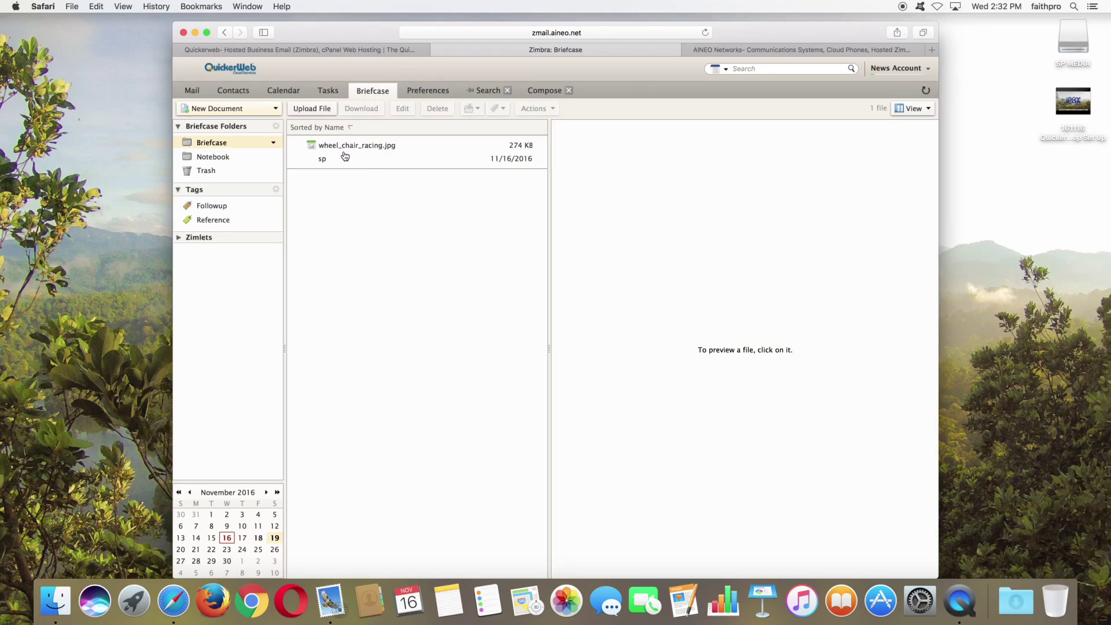
click(326, 110)
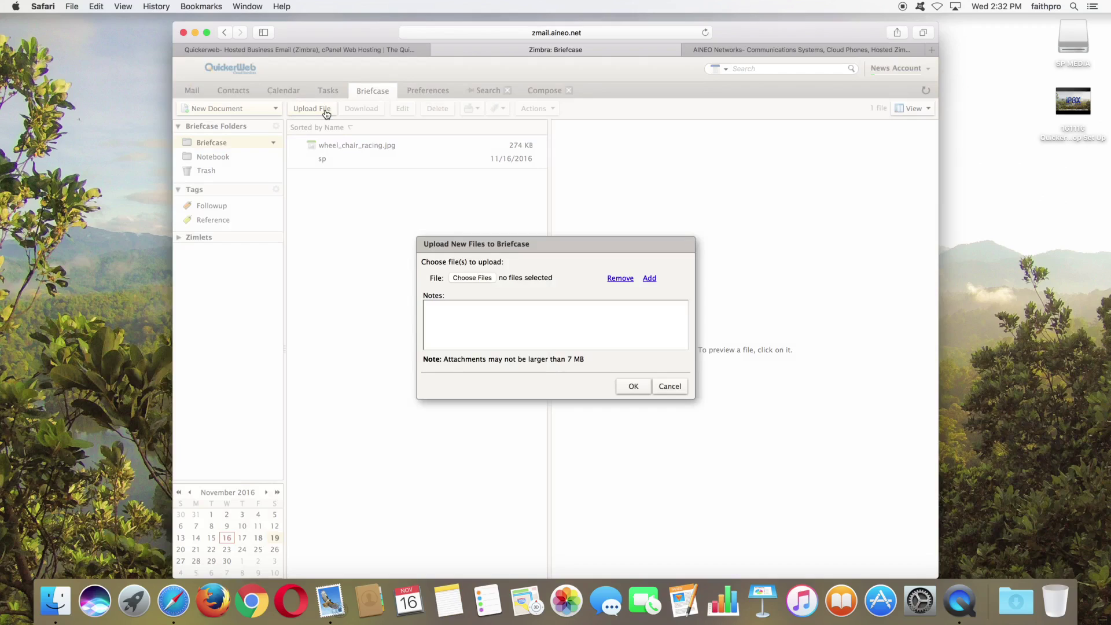
click(481, 279)
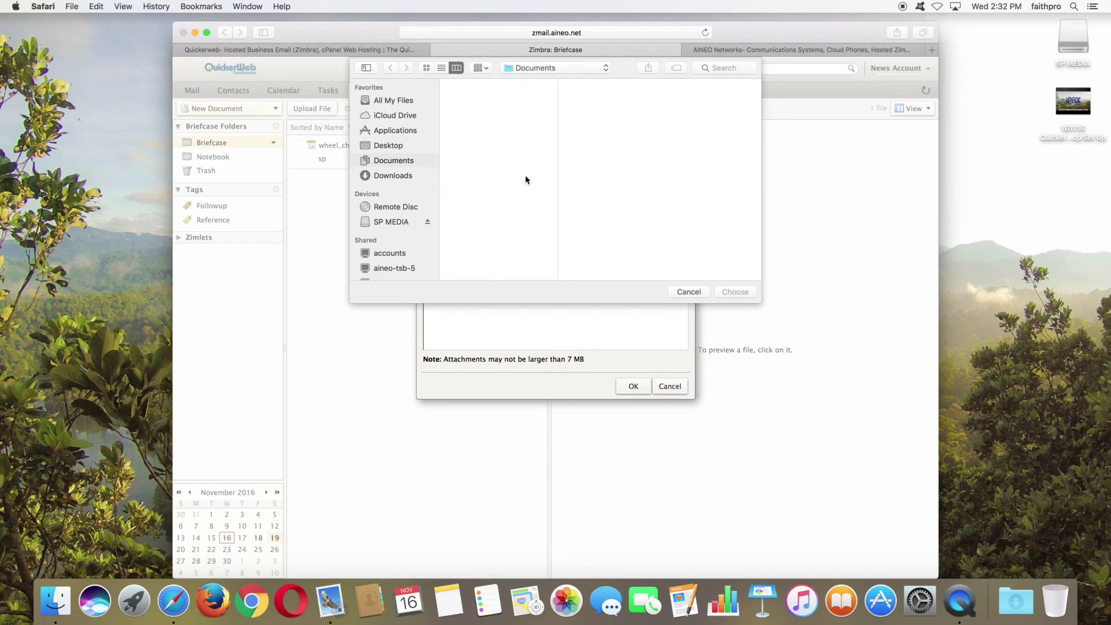
click(683, 292)
click(670, 387)
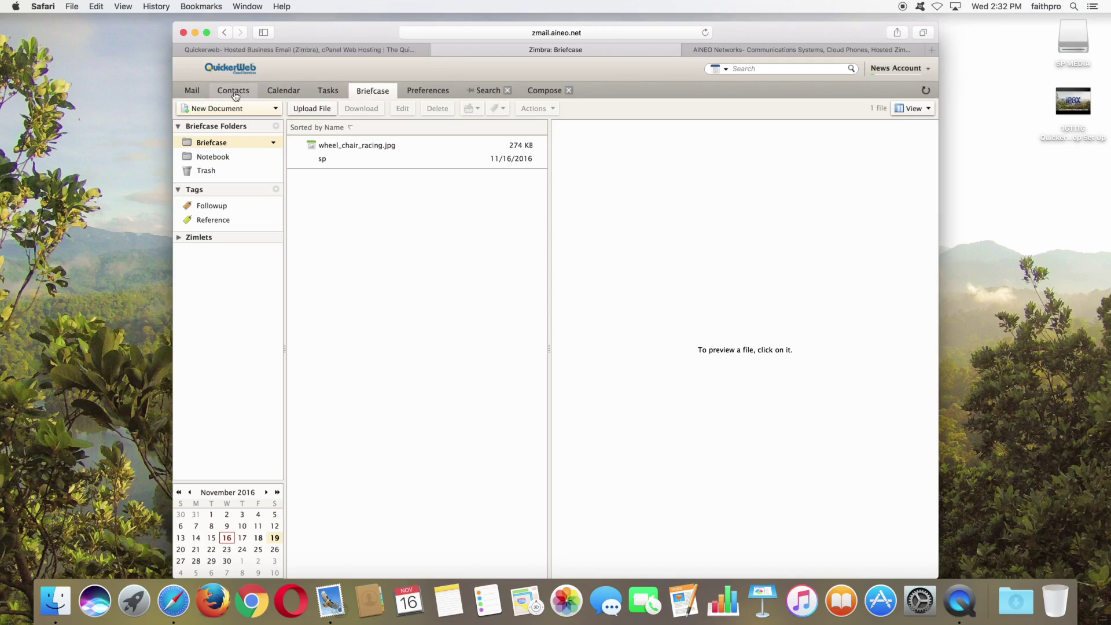
Step: Check the Share Folder option on the Briefcase, Inbox and Contacts folders, then go to Preferences
right_click(211, 144)
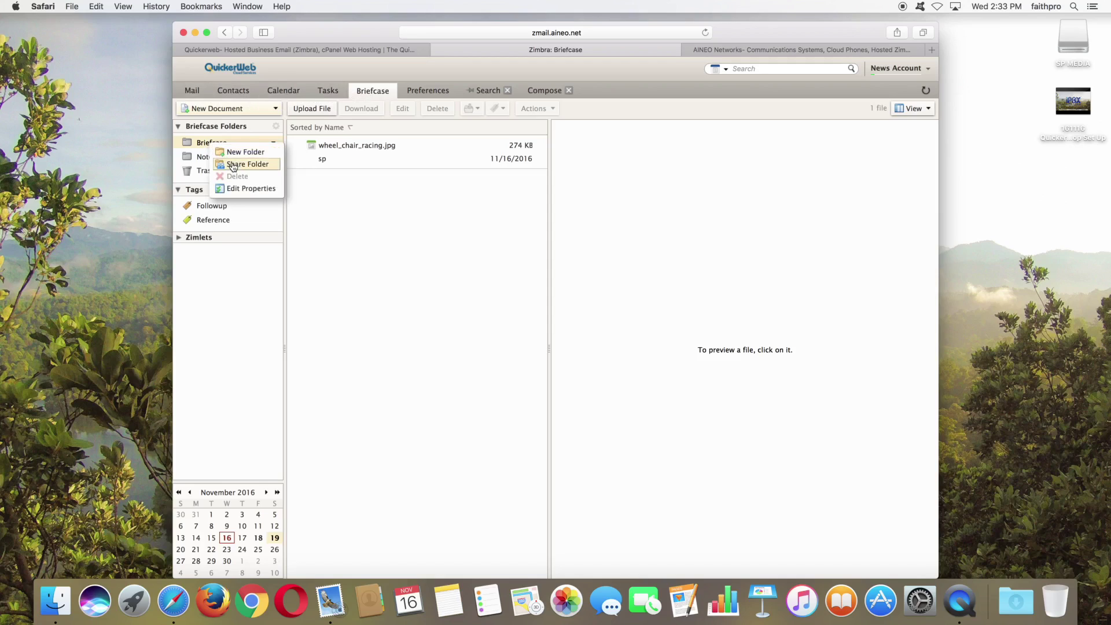
click(202, 92)
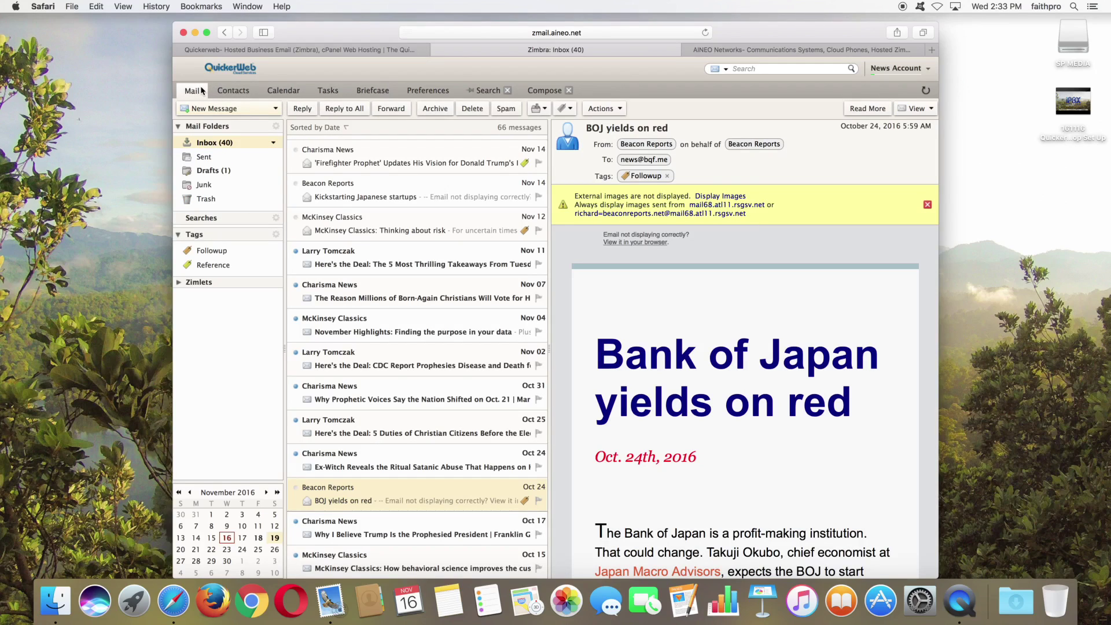
right_click(202, 148)
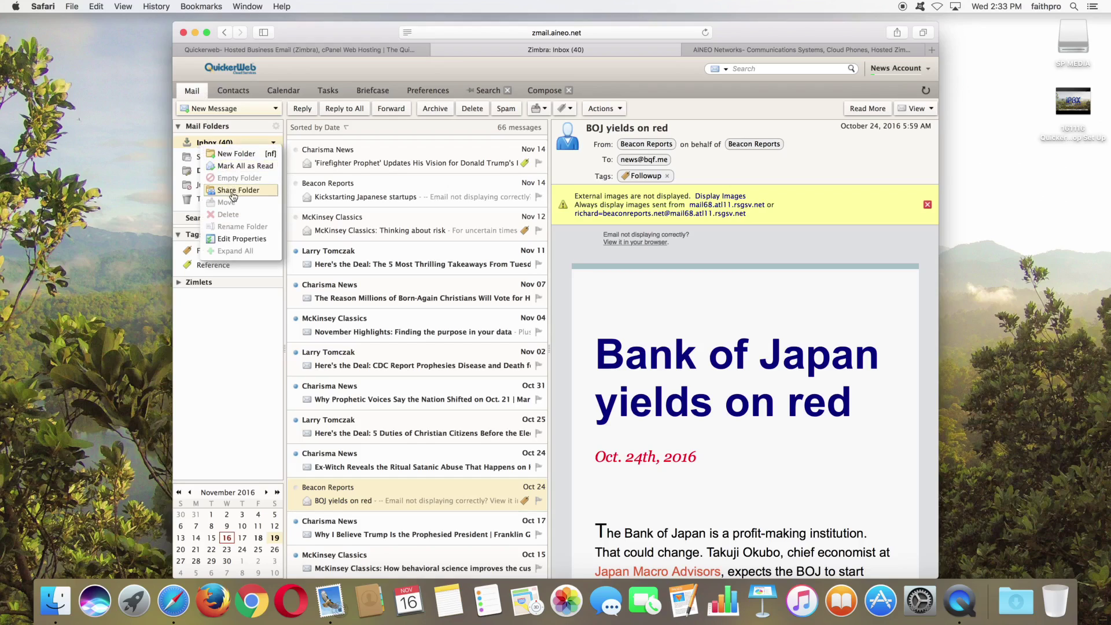
click(237, 97)
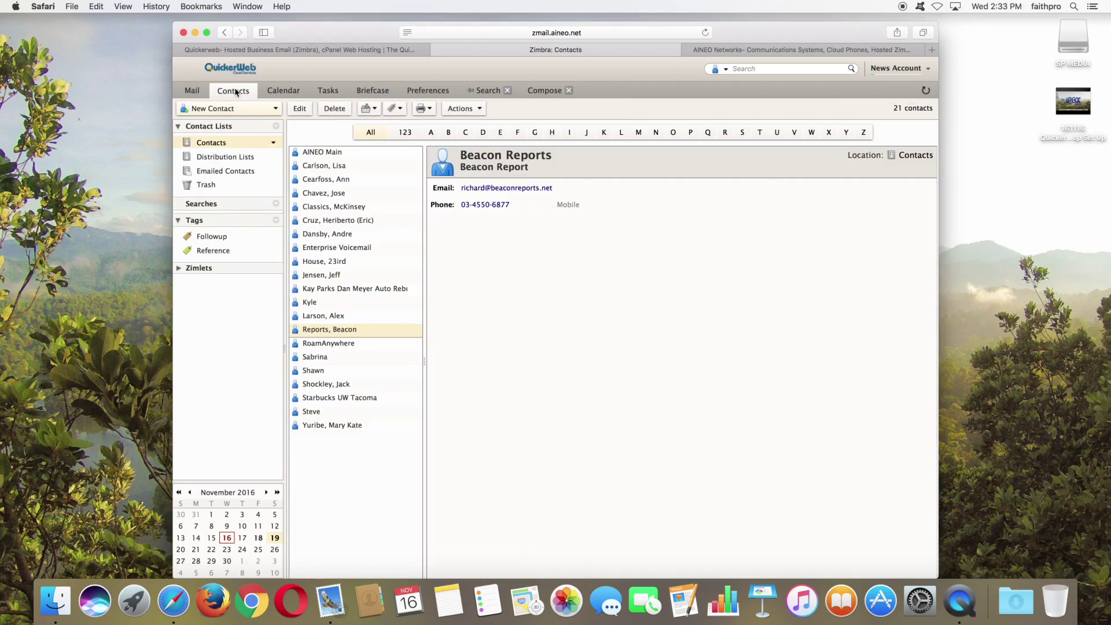
right_click(202, 144)
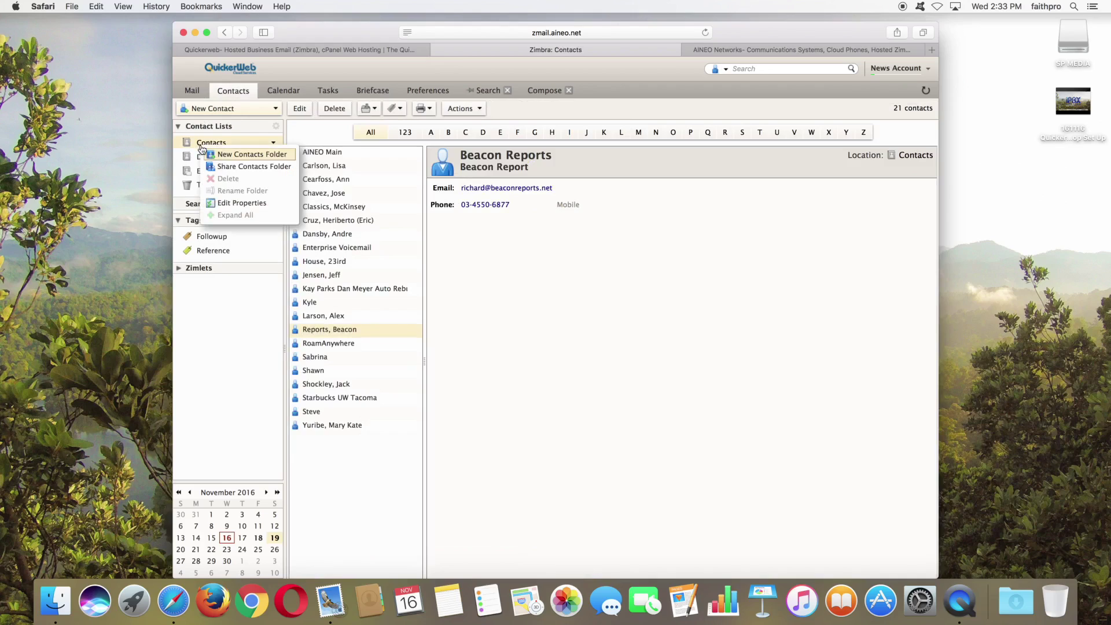
click(283, 92)
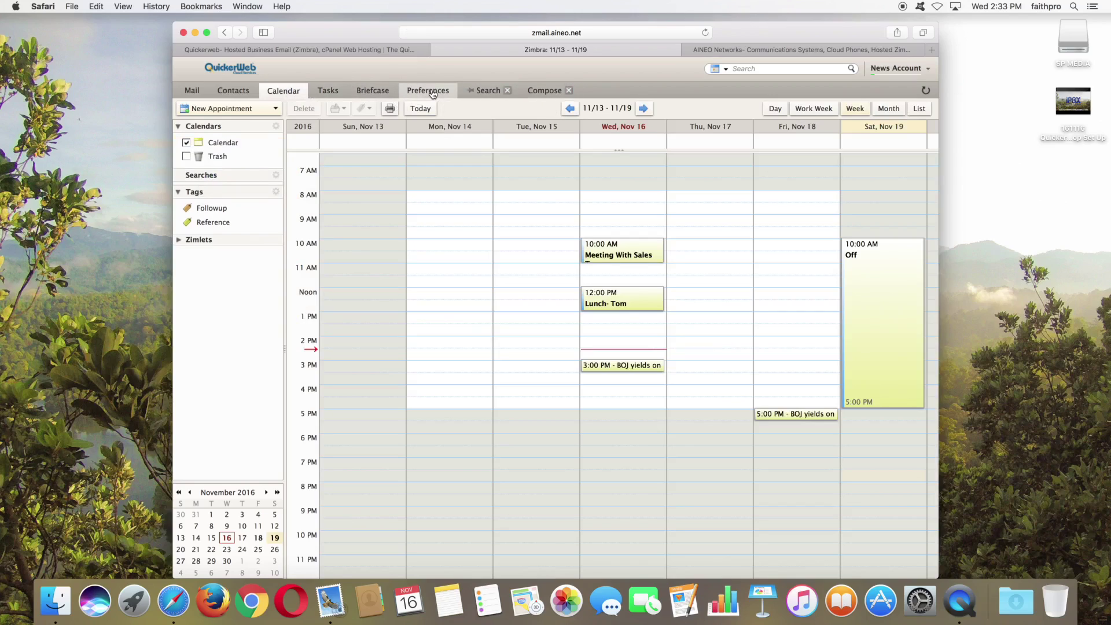
click(432, 93)
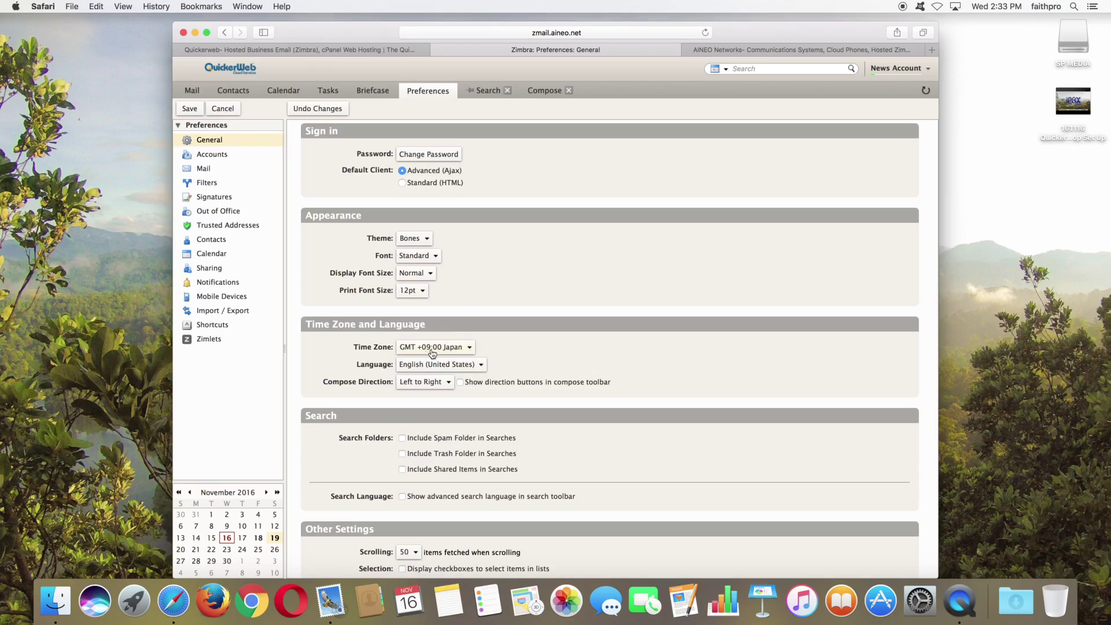
Step: Change the interface language to Japanese, save, and reload the client
click(480, 365)
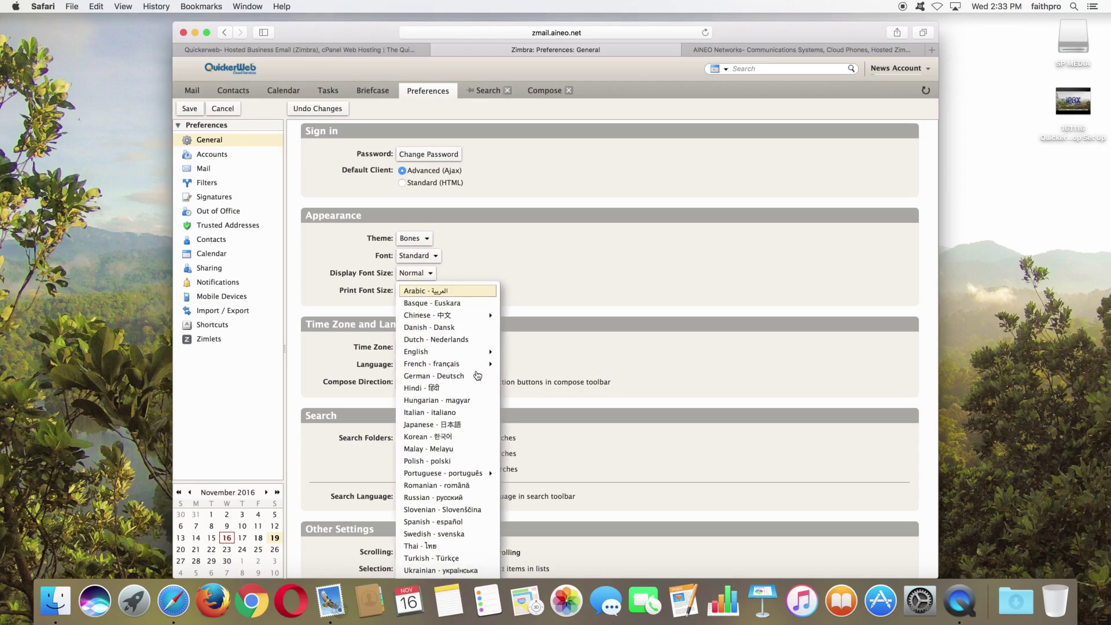
click(450, 425)
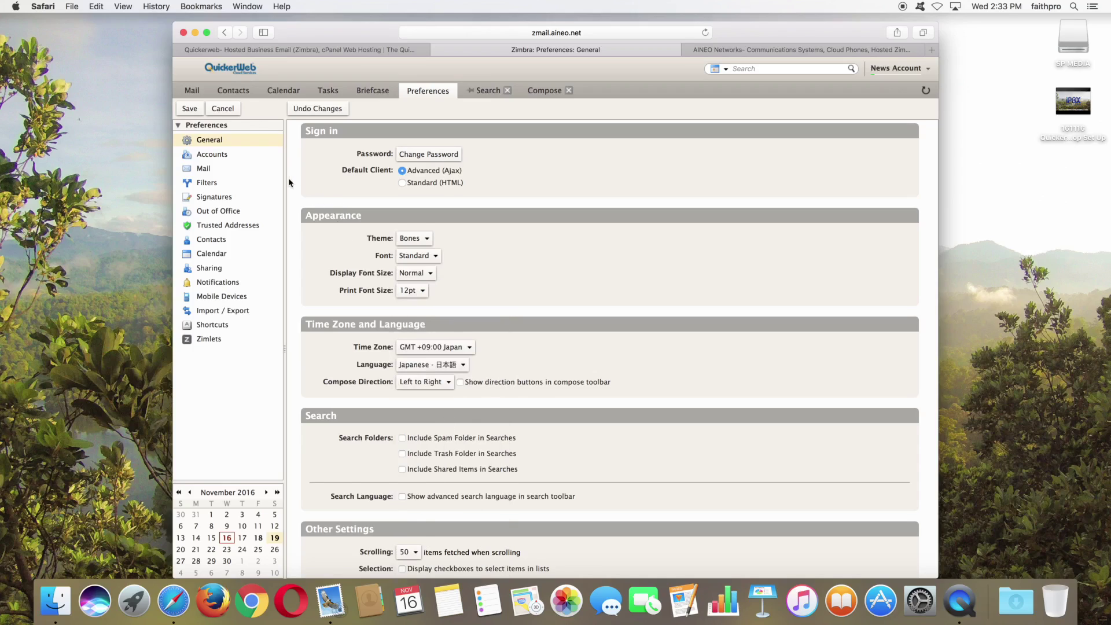
click(191, 110)
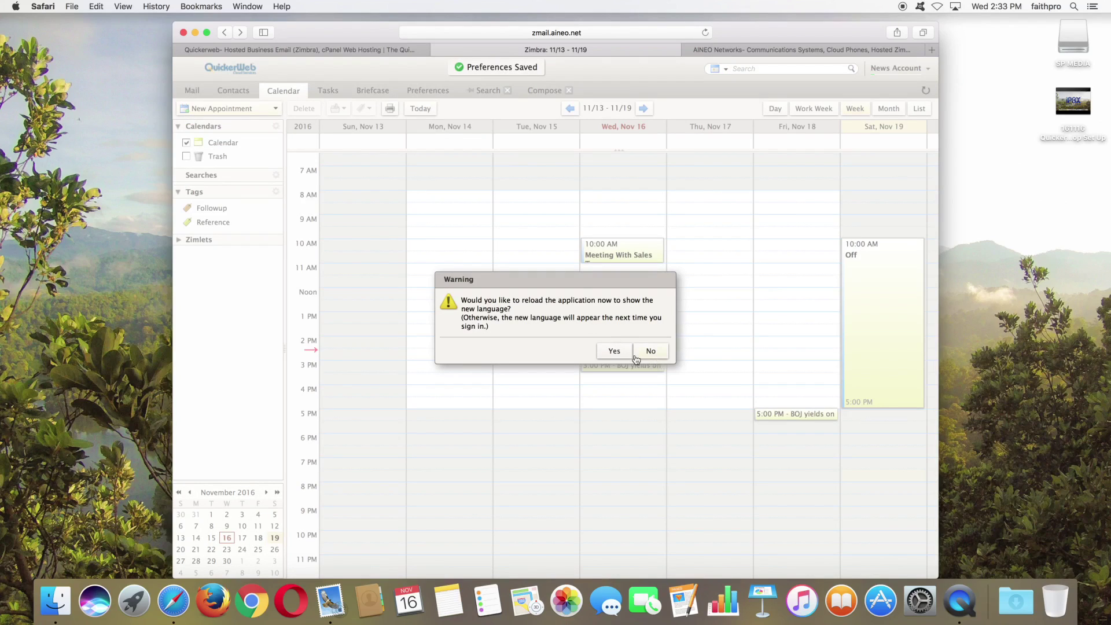
click(612, 351)
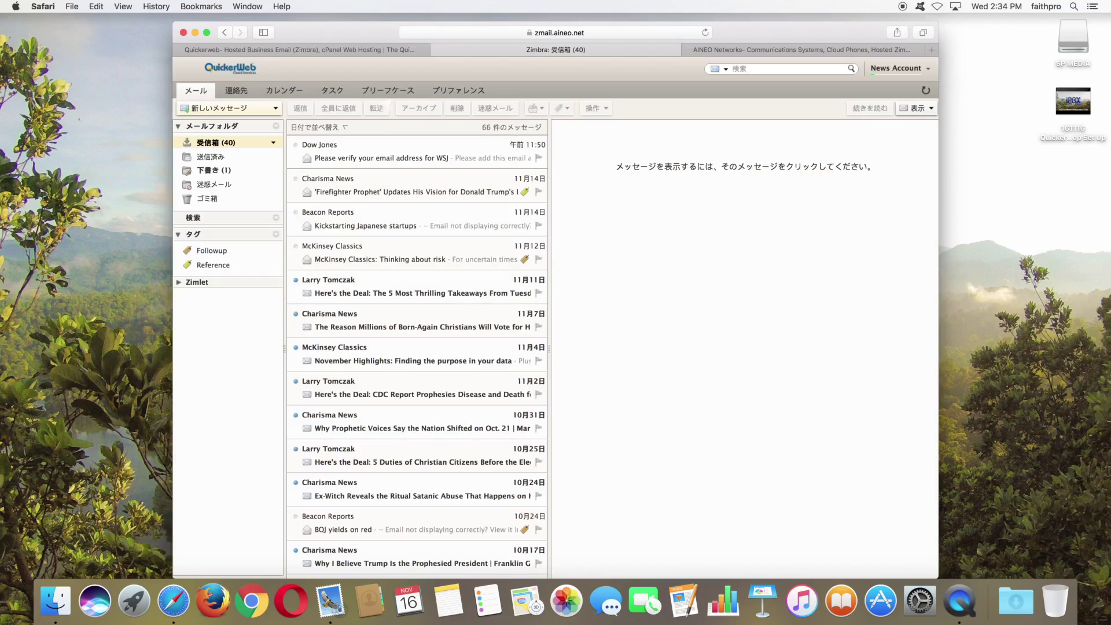
Step: Set the language back to English (United States) in Preferences, save, and reload
click(454, 96)
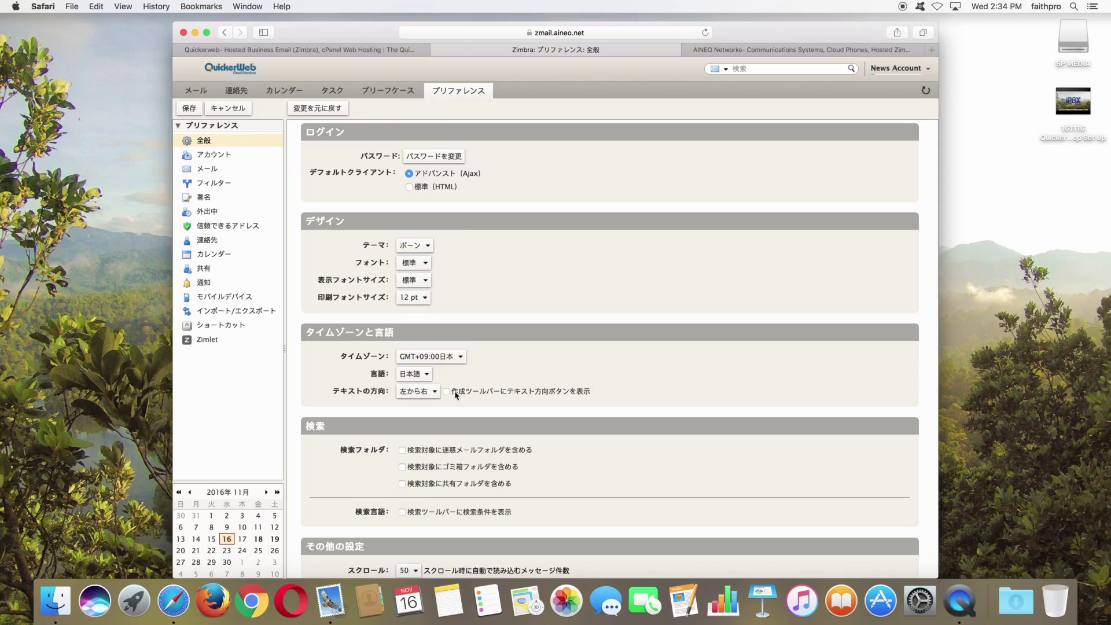
click(429, 378)
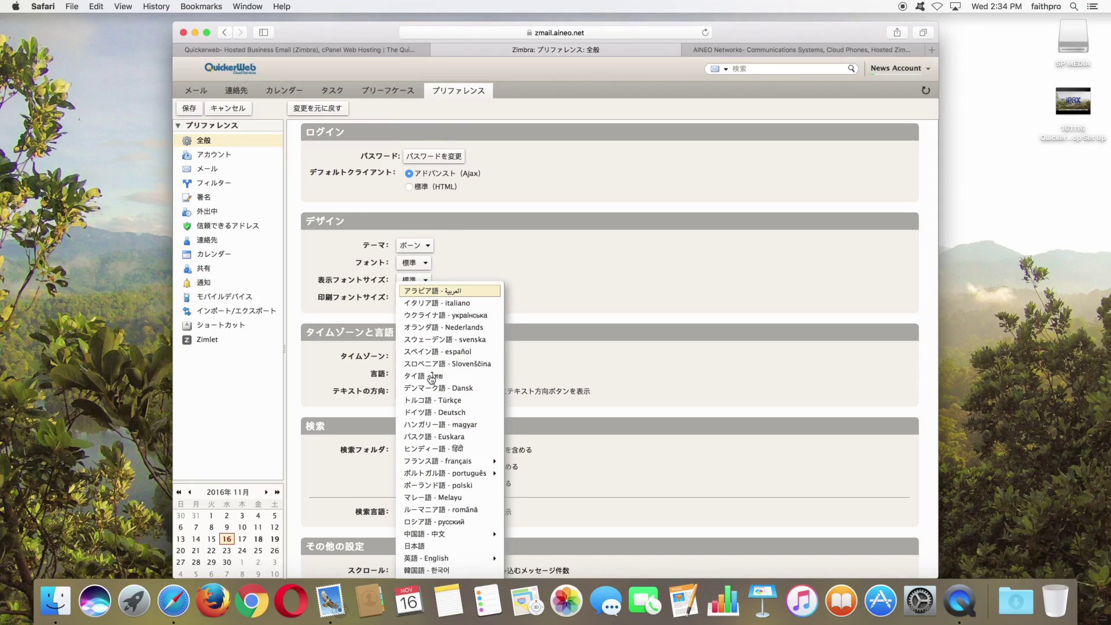
mouse_move(431, 559)
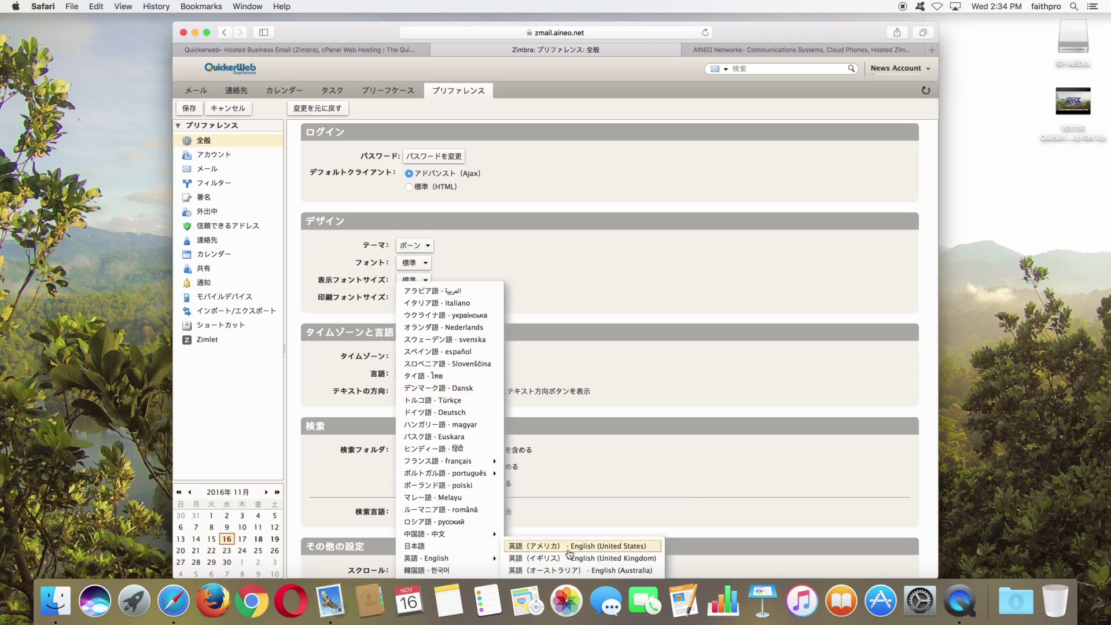
click(569, 550)
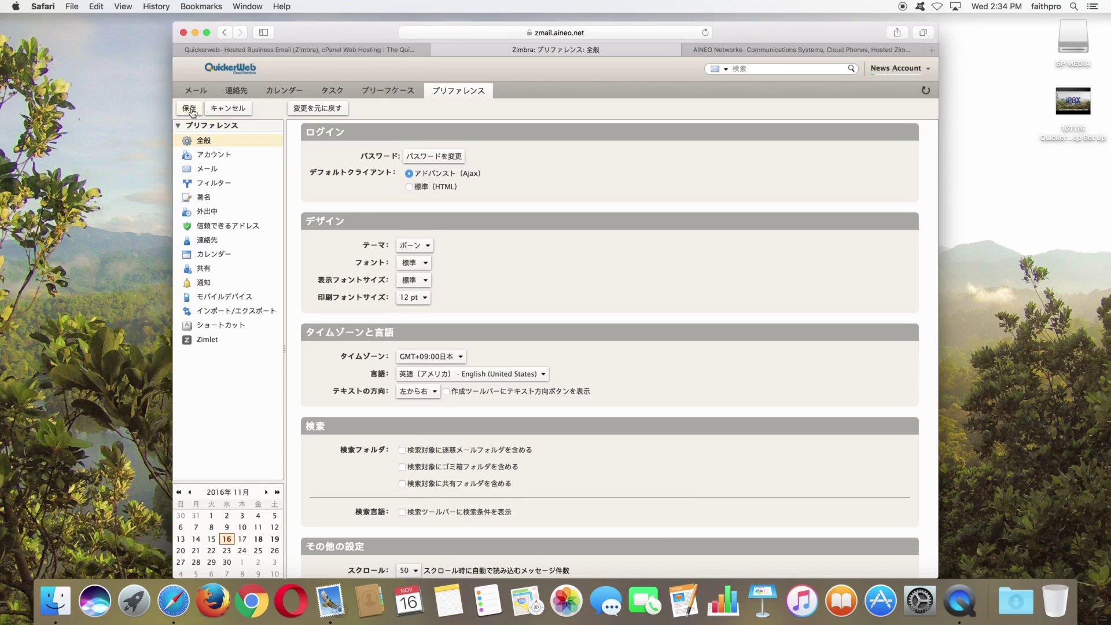
click(191, 108)
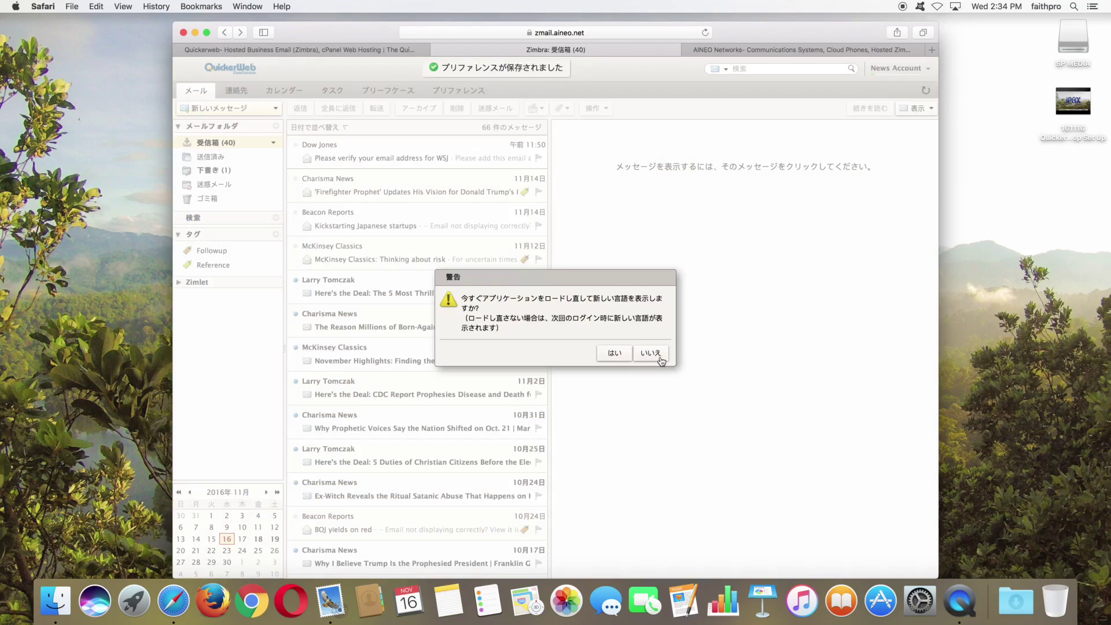
click(614, 353)
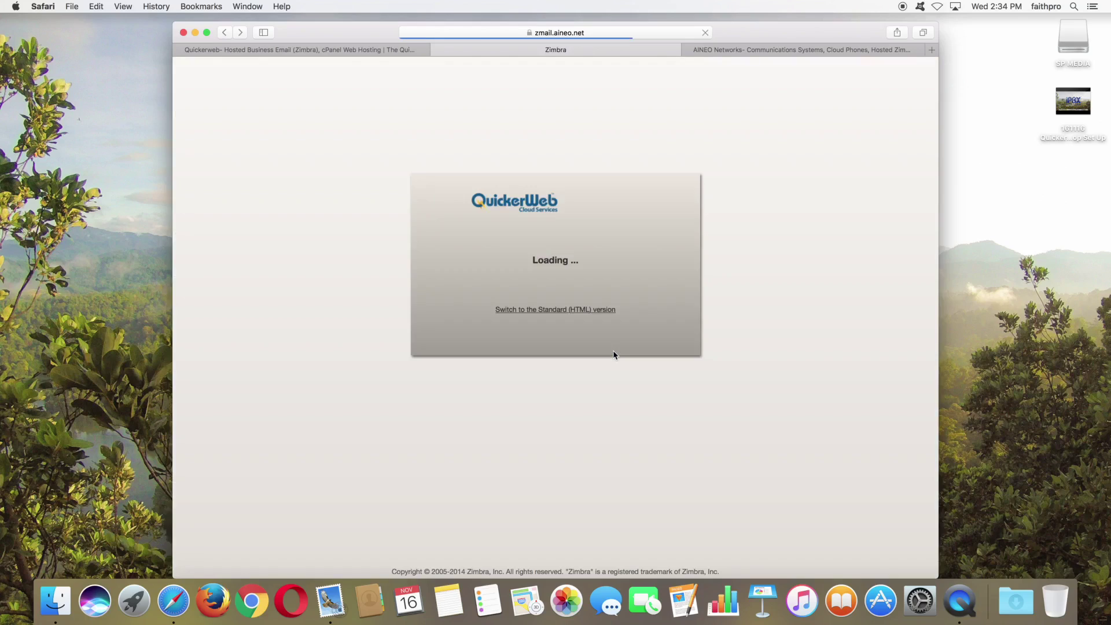